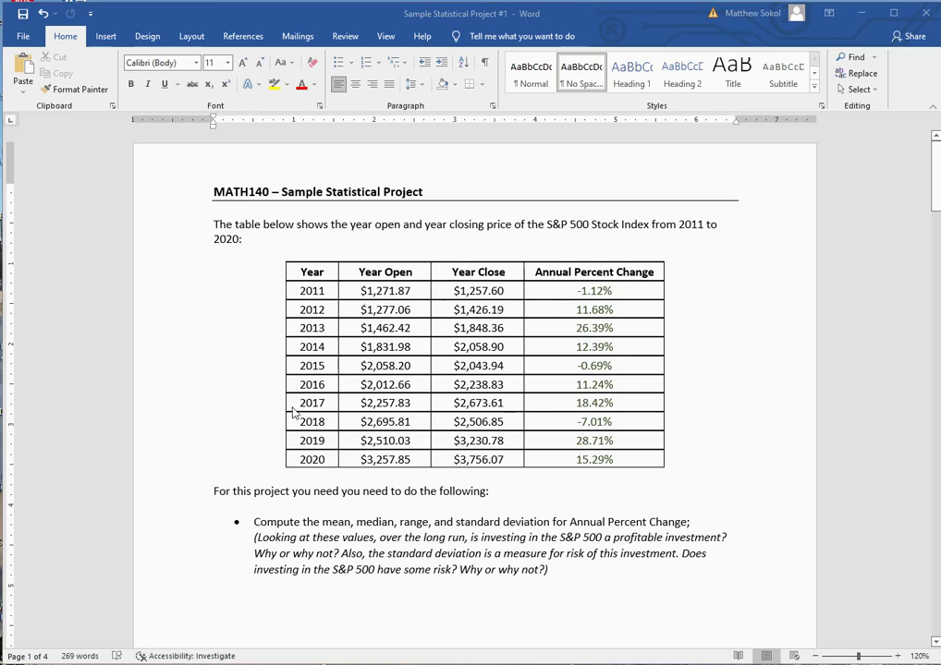
Copy the whole S&P 500 table of yearly opening and closing prices and annual percent changes from the project document.
scroll(297, 400, "down", 2)
scroll(299, 400, "up", 2)
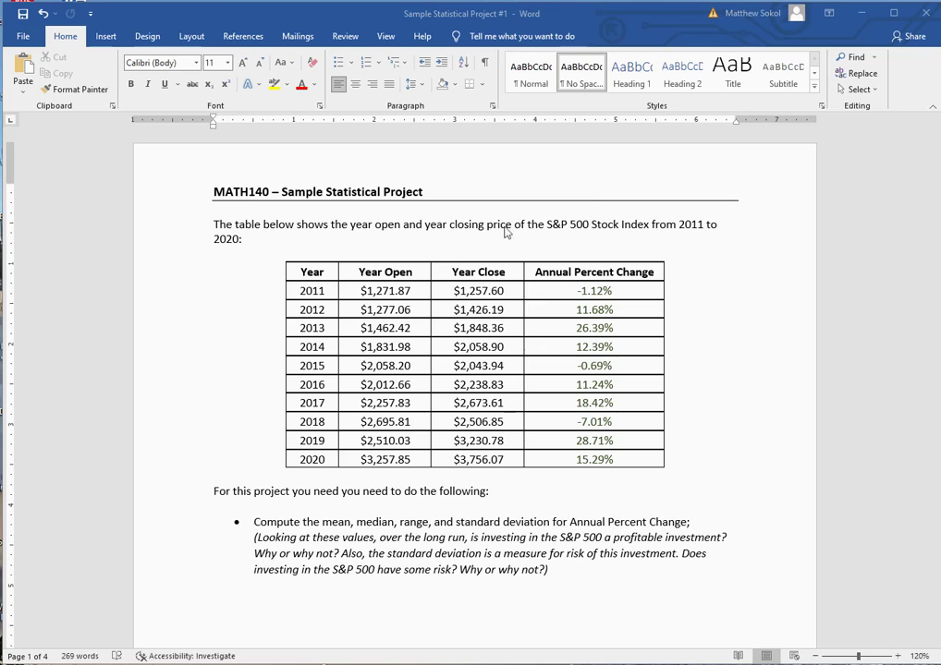
scroll(440, 271, "down", 2)
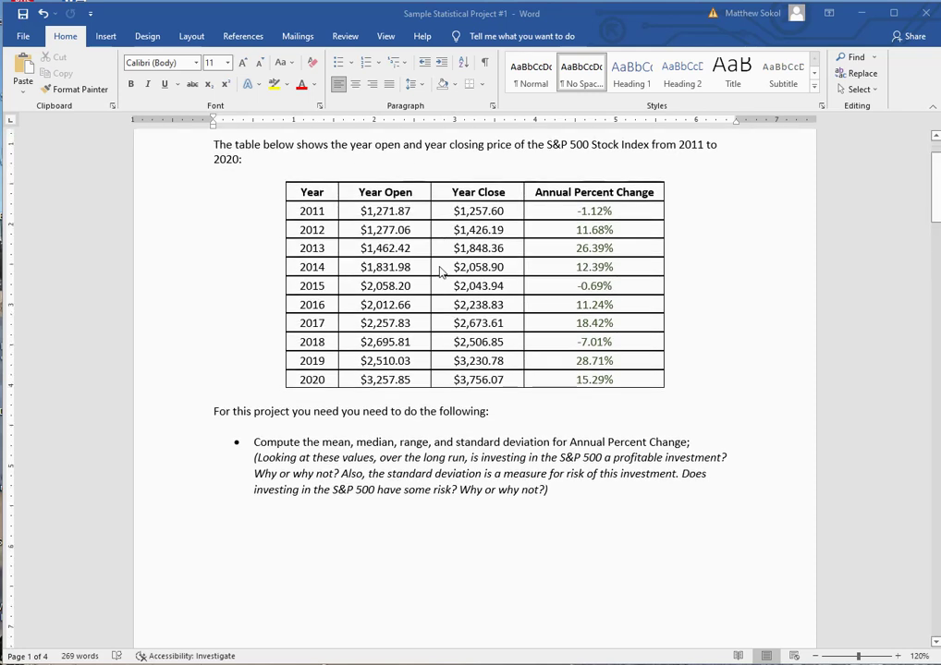
scroll(435, 268, "down", 1)
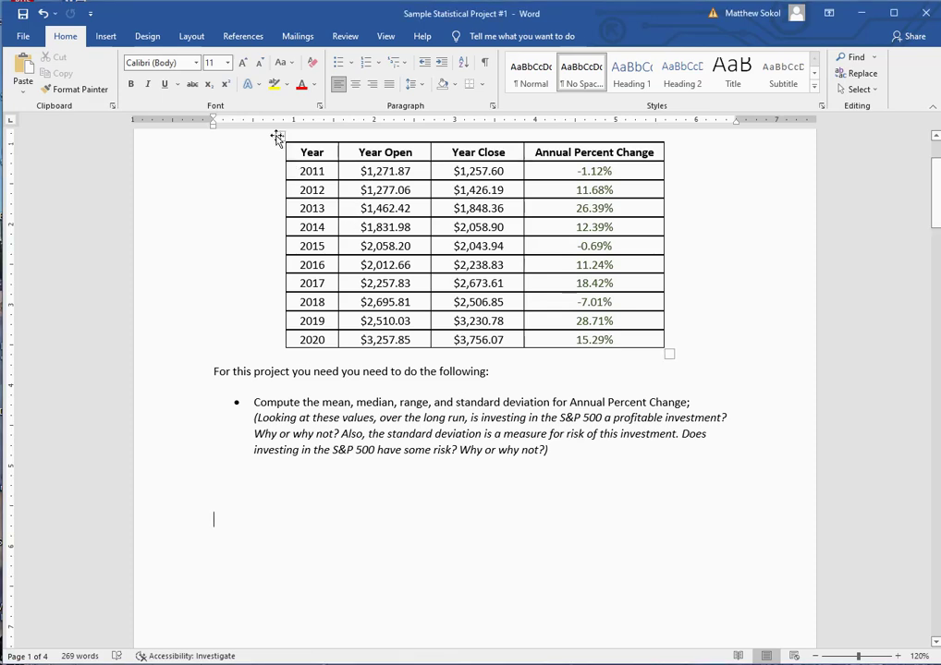
scroll(279, 176, "up", 1)
left_click(280, 174)
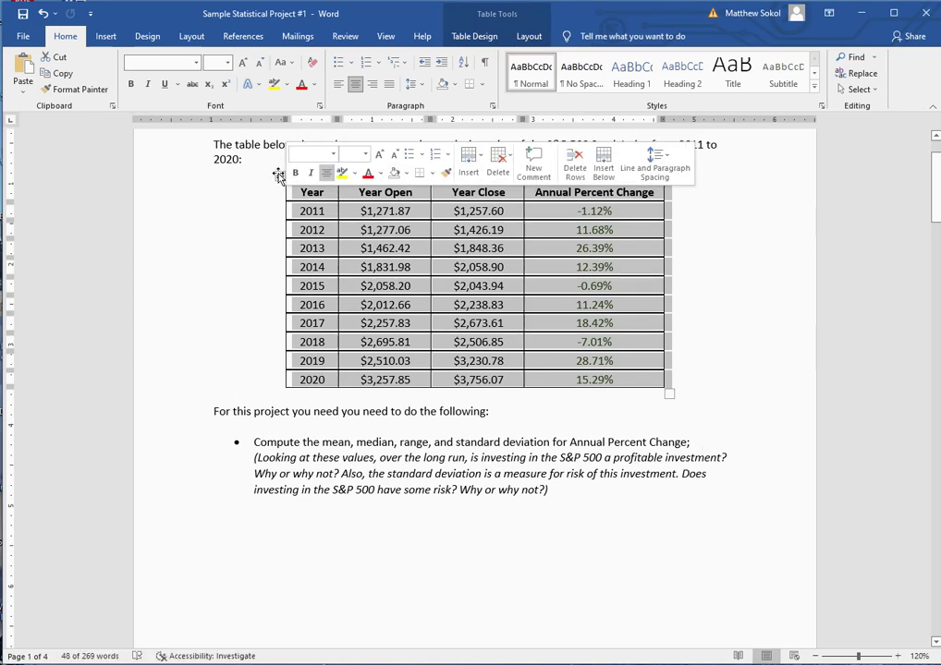
right_click(279, 176)
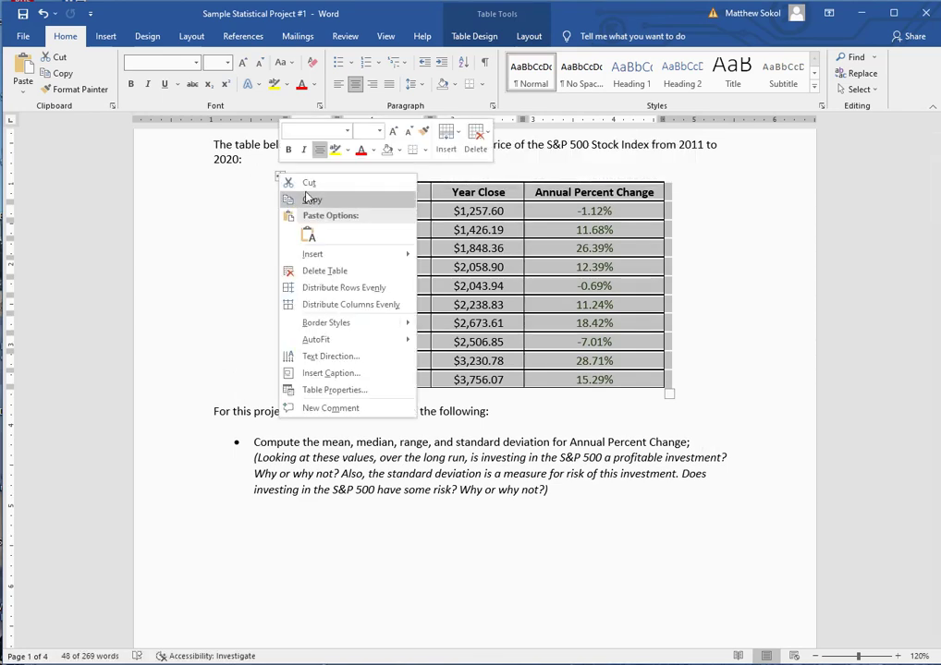
left_click(312, 200)
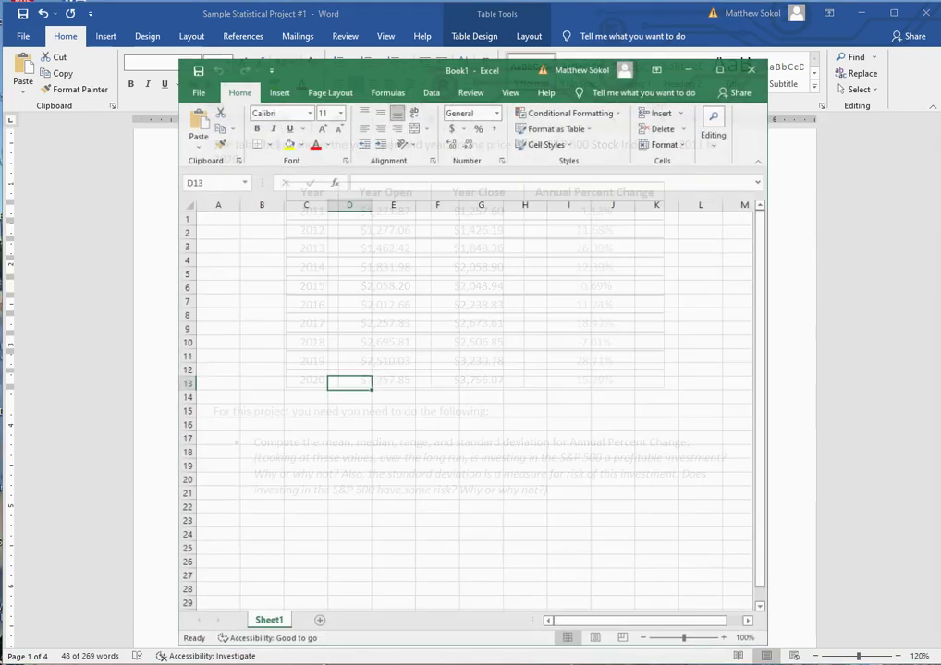
Switch to the blank Excel workbook, paste the copied table starting at cell B3, and autofit all column widths to the contents.
left_click(226, 231)
left_click(242, 229)
left_click(192, 109)
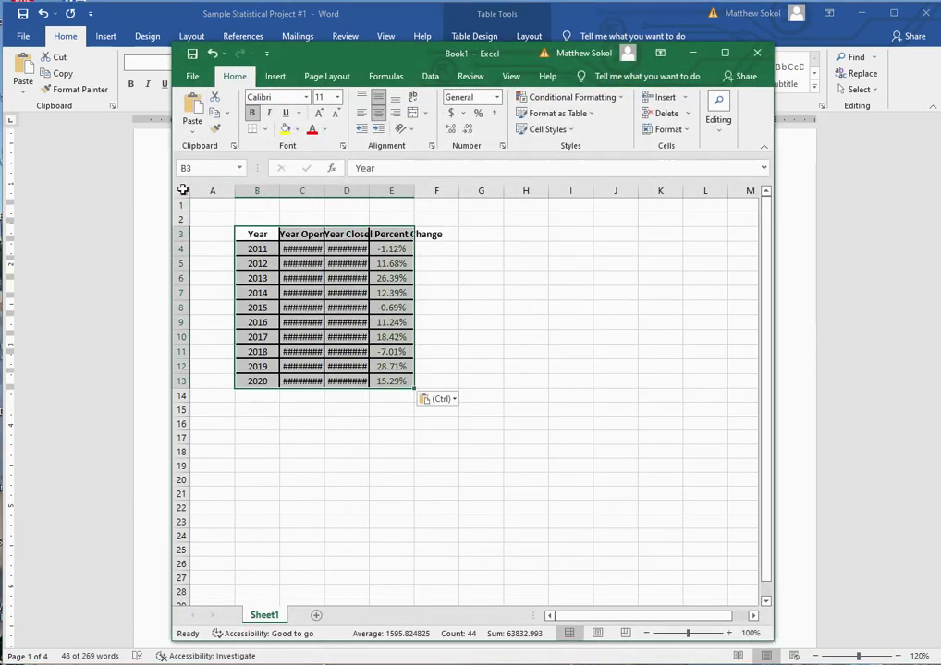
left_click(182, 190)
double_click(279, 191)
left_click(596, 363)
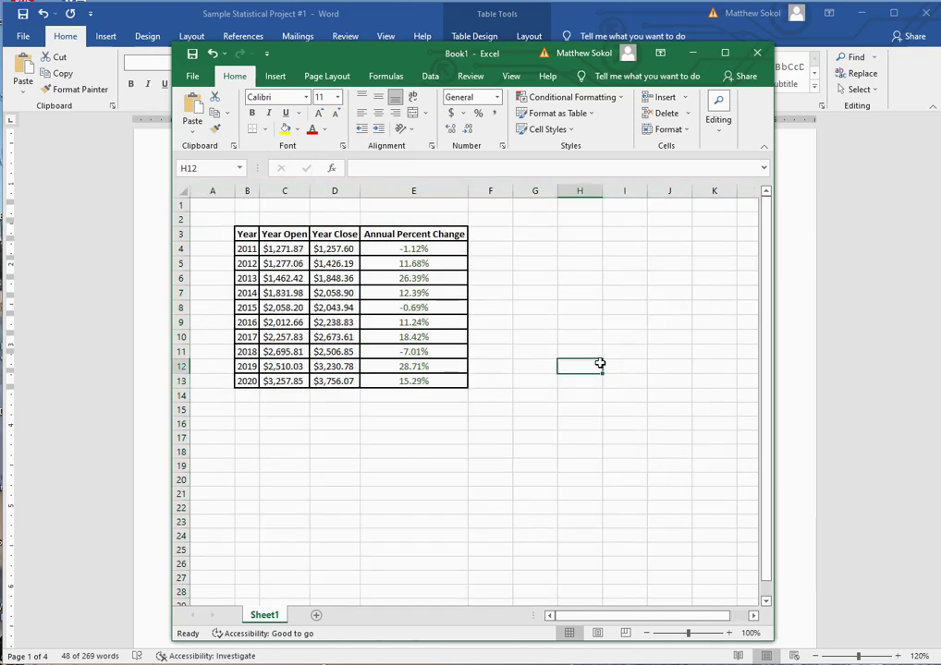
Enter the labels Mean in cell D16 and Median in cell D17 below the table.
left_click(399, 424)
left_click(338, 425)
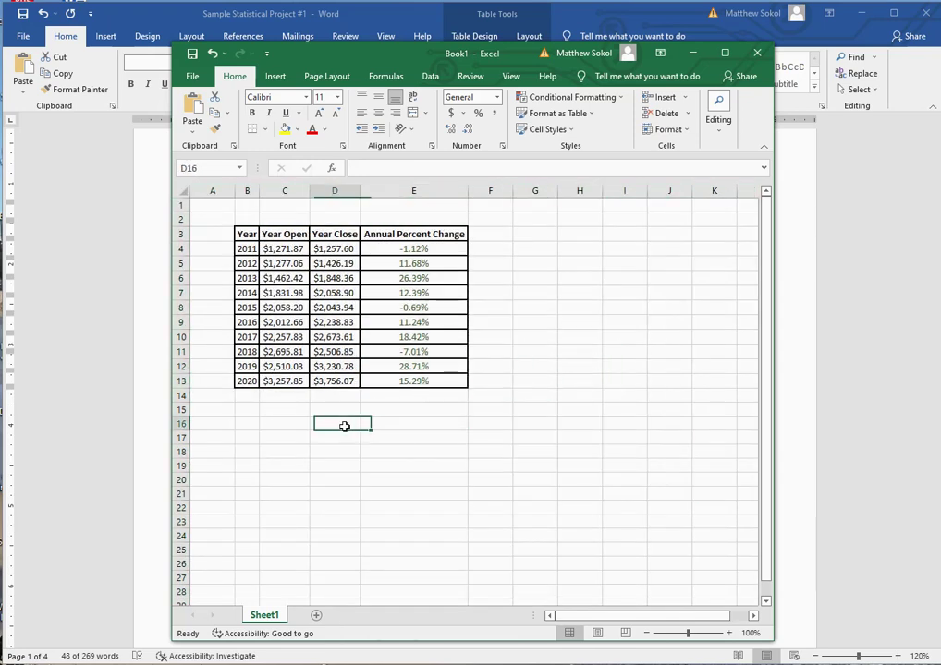
type("Mean")
key("Return")
type("Median")
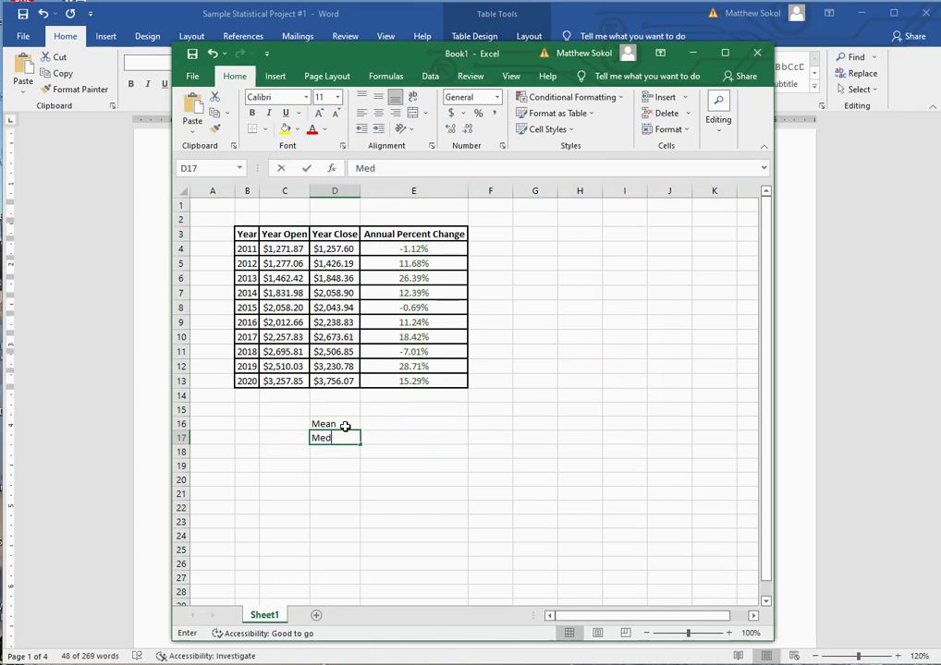
key("Return")
Check the required statistics in the Word document, add the labels Range in D18 and Standard Deviation in D19, and autofit column D.
left_click(145, 373)
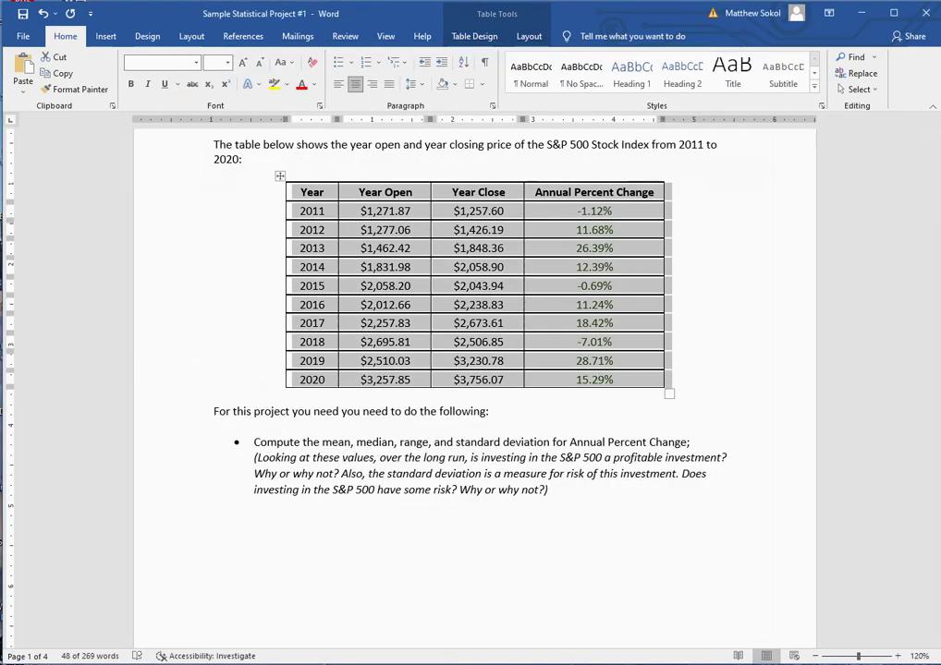
key("alt+Tab")
type("Range")
key("Return")
type("Standar")
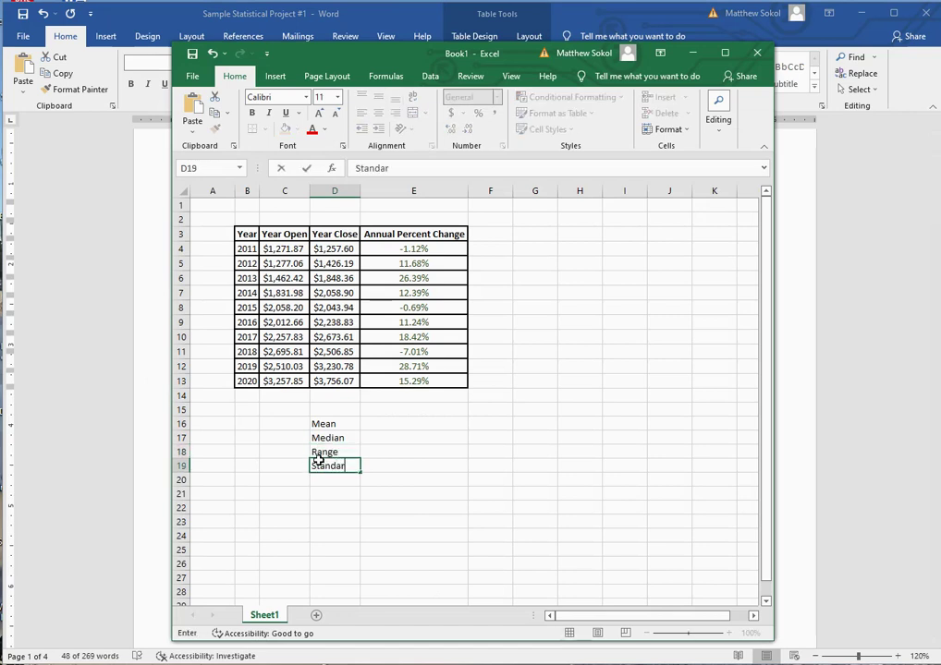
type("d Deviatio")
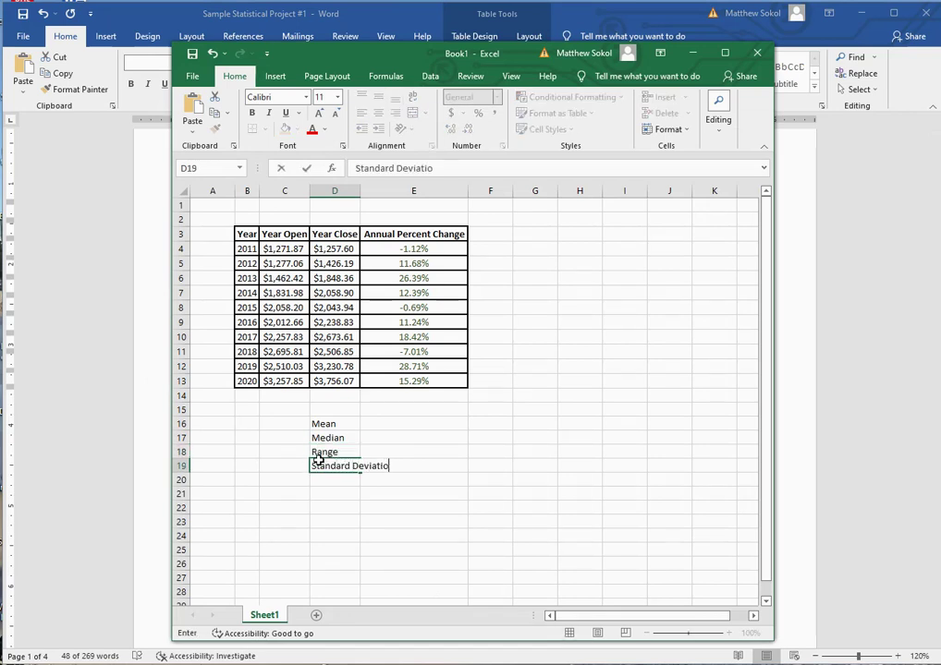
type("n")
key("Return")
double_click(361, 191)
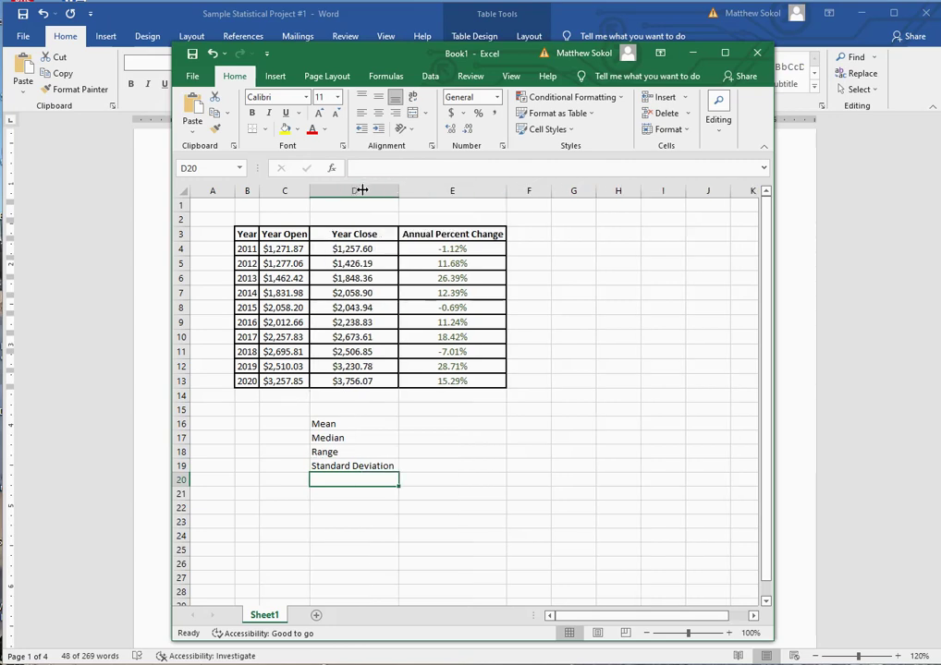
Calculate the mean of the Annual Percent Change values in cell E16 with =average(E4:E13).
scroll(470, 434, "up", 1)
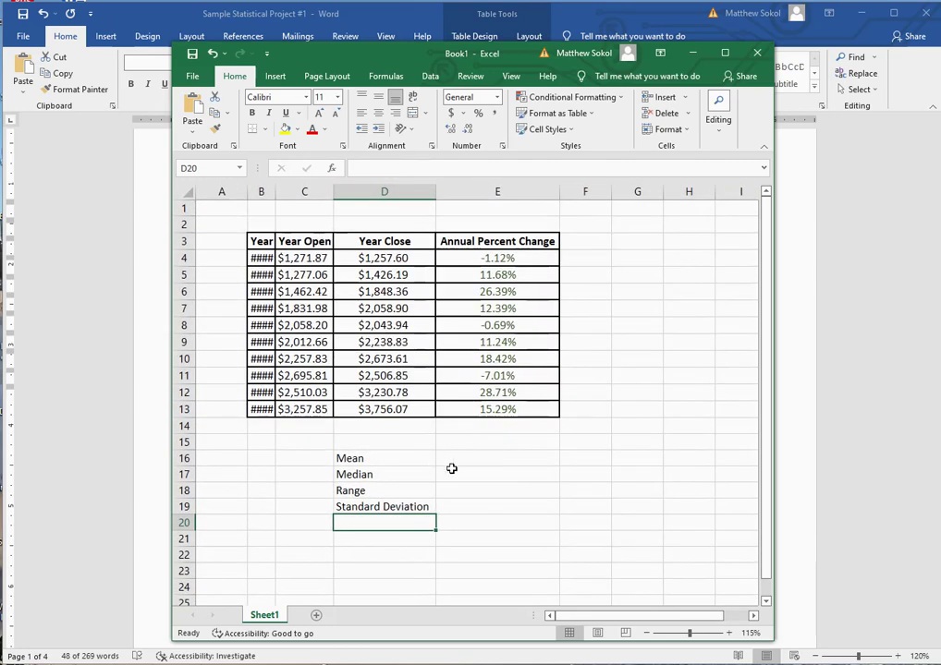
left_click(451, 469)
left_click(483, 460)
type("=")
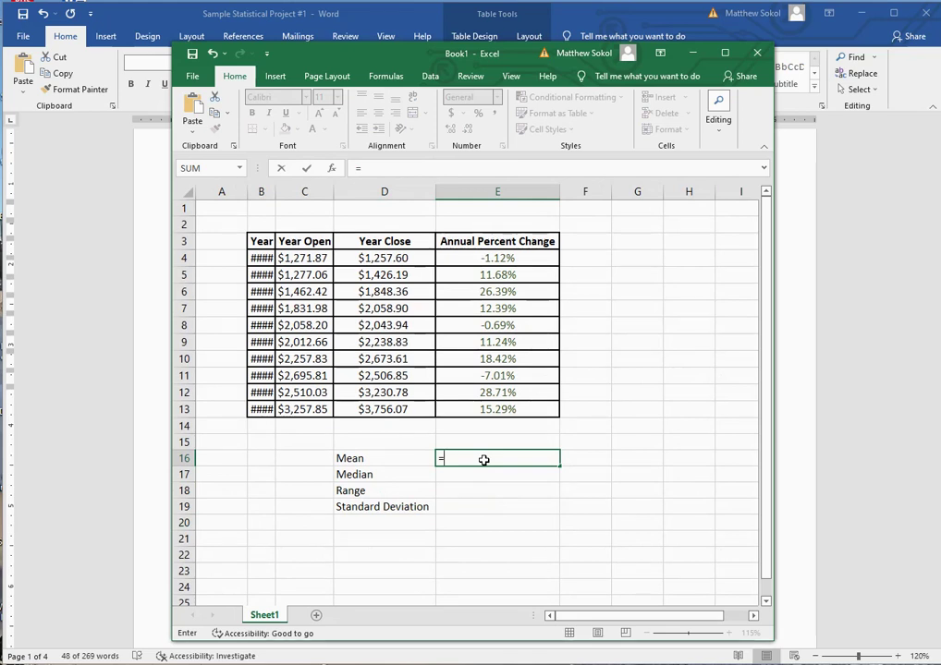
type("average(")
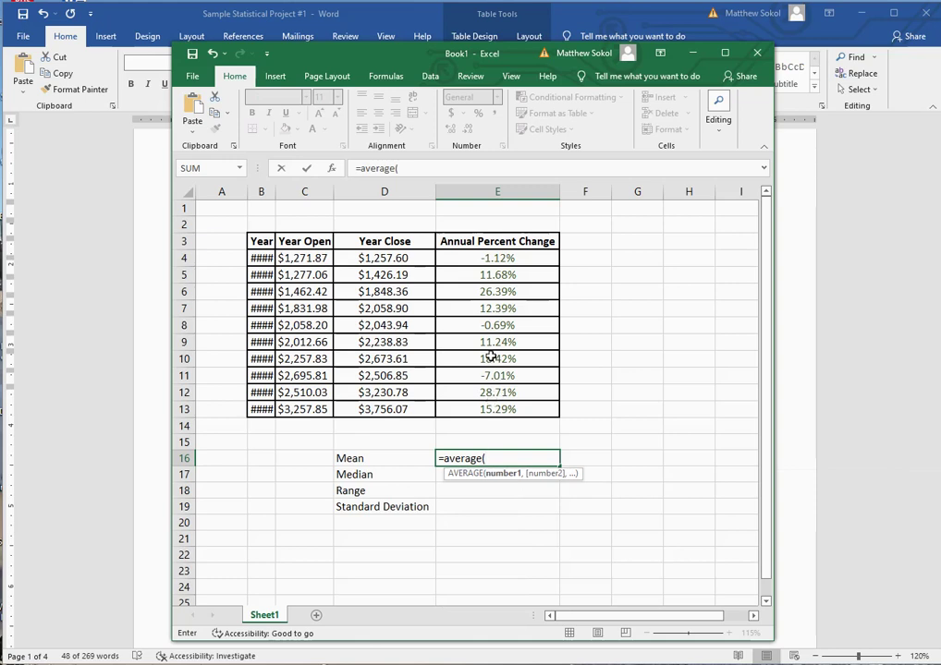
left_click_drag(485, 258, 495, 407)
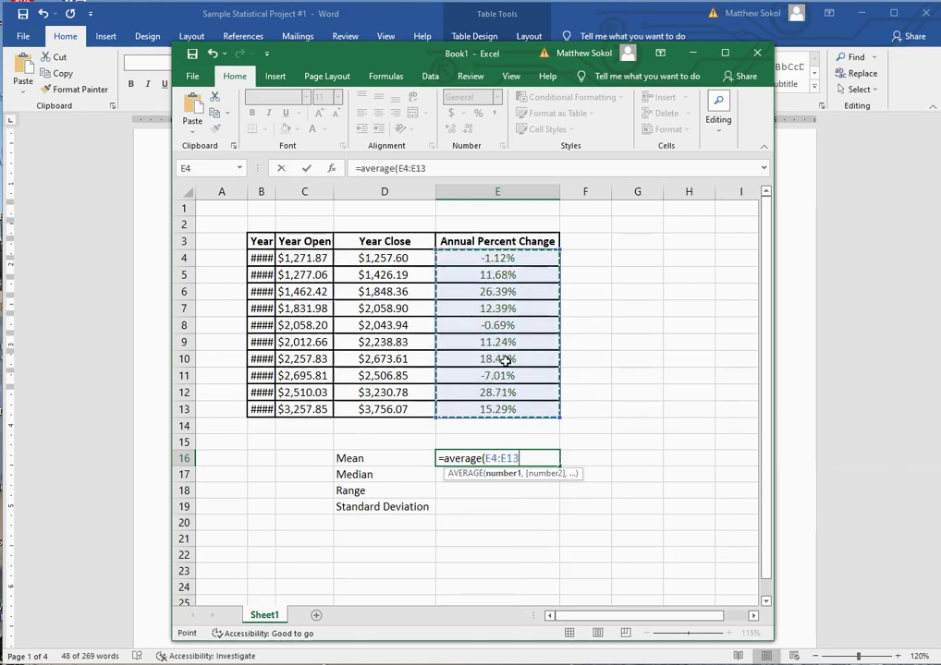
type(")")
key("Return")
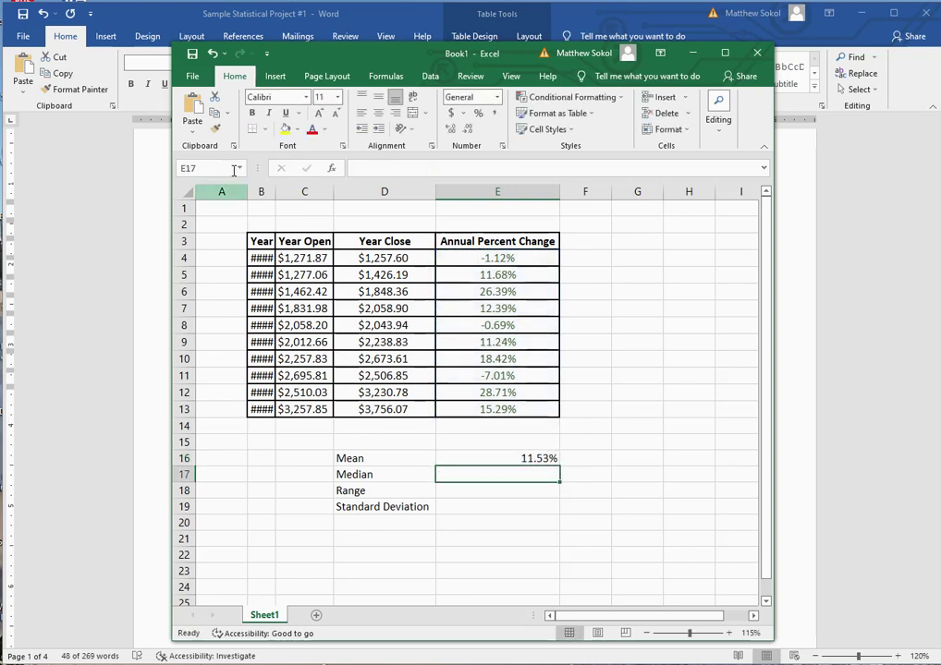
Autofit column B so the years fit, and calculate the median annual percent change in cell E17 with =median(E4:E13).
double_click(276, 190)
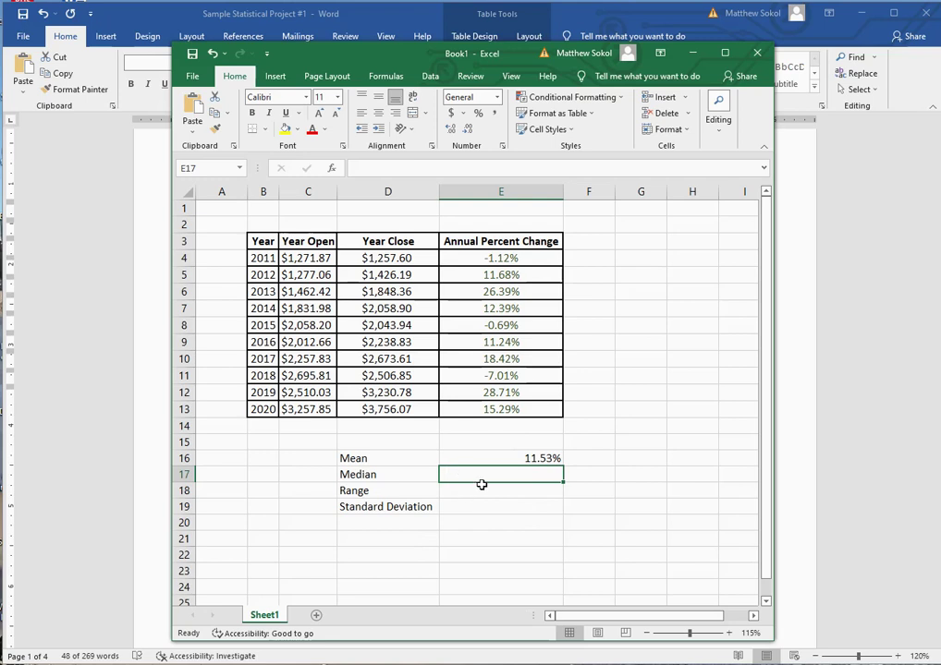
type("=median")
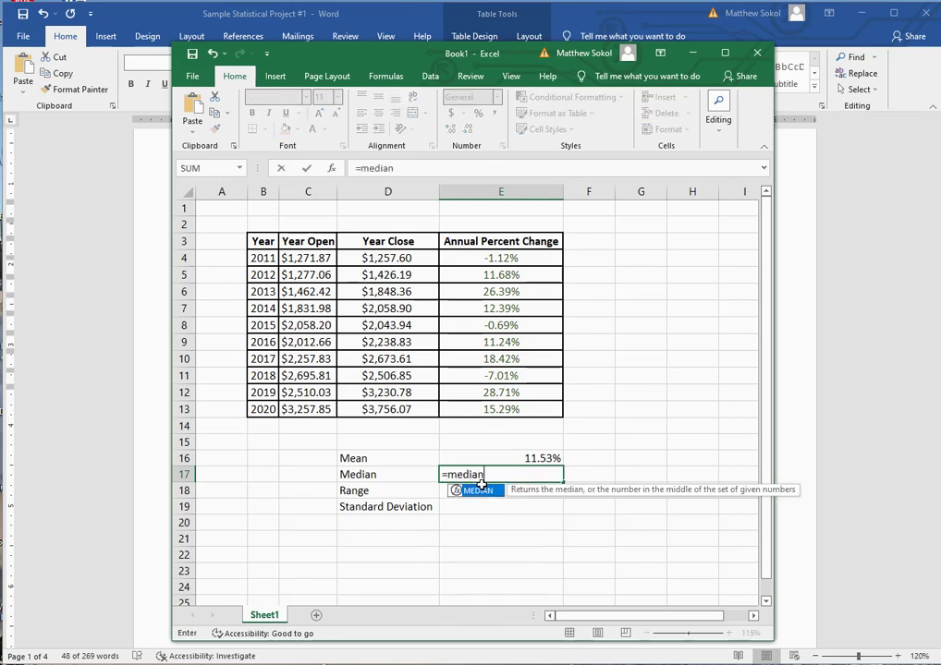
type("(")
left_click_drag(502, 259, 501, 407)
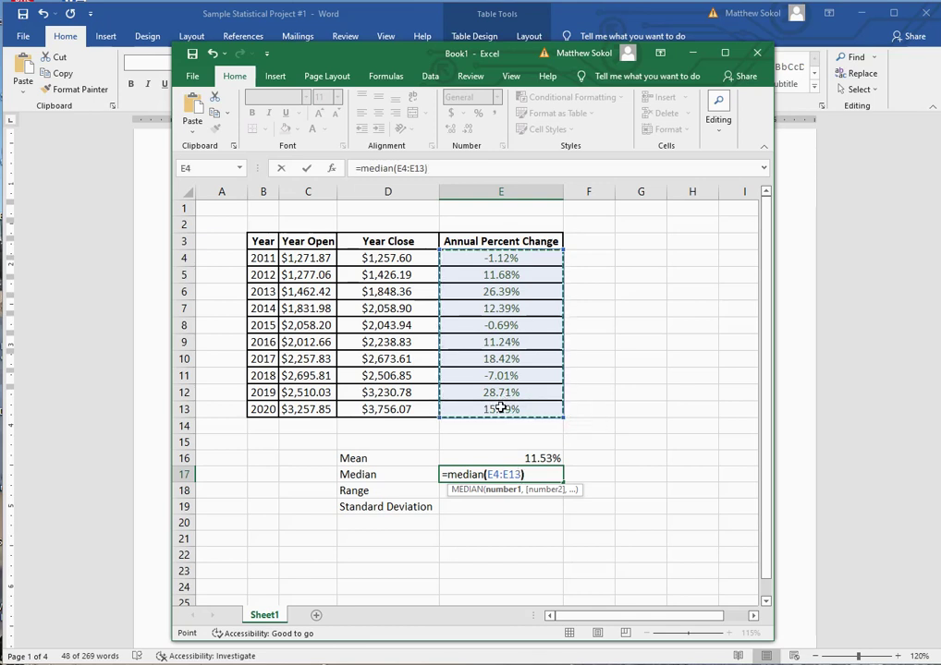
key("Return")
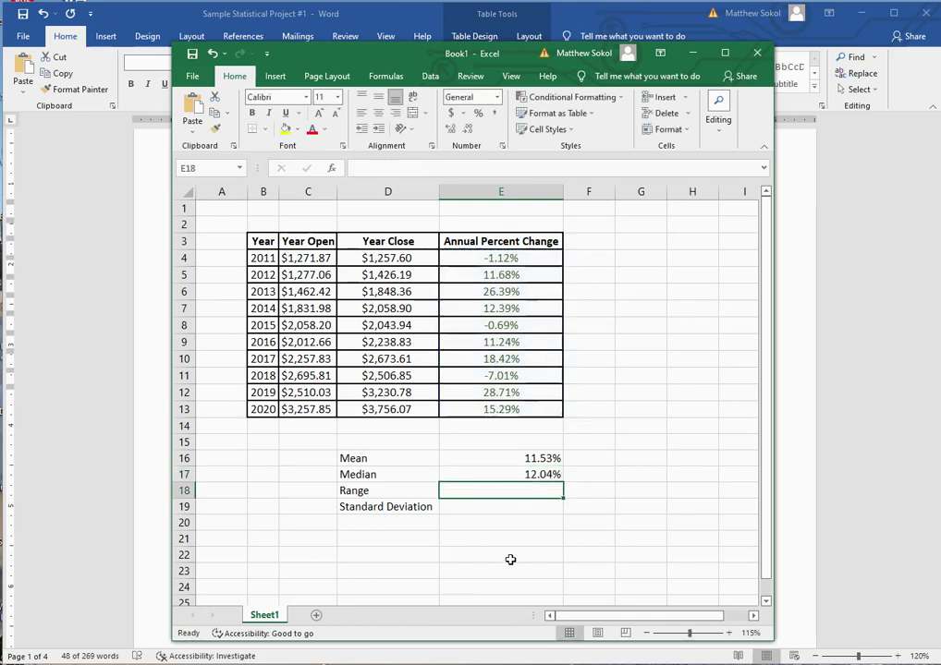
type("=range")
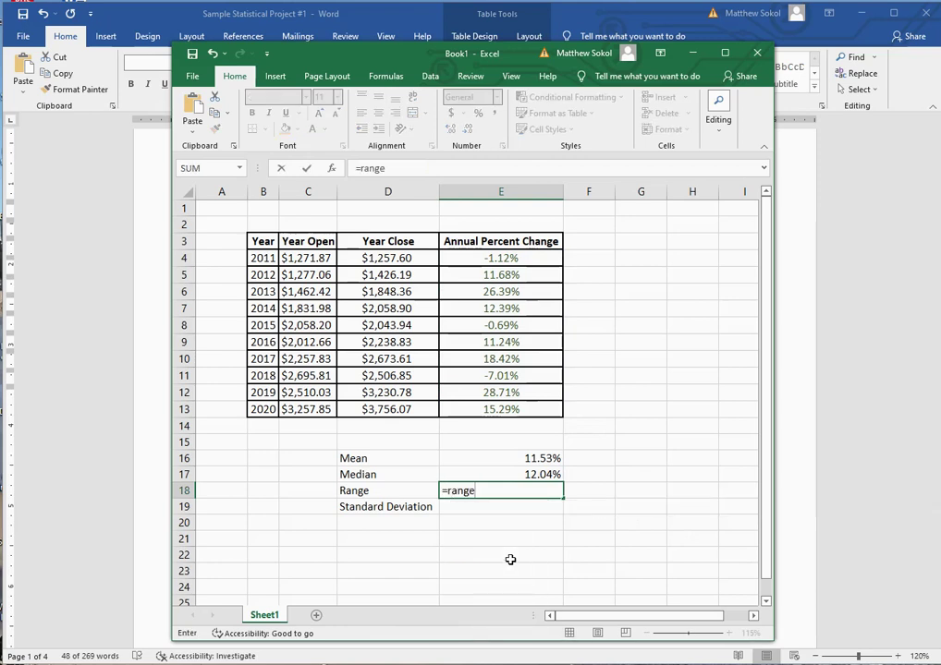
key("BackSpace")
key("BackSpace")
key("BackSpace")
key("BackSpace")
key("BackSpace")
Calculate the range of the annual percent changes in cell E18 with =max(E4:E13)-min(E4:E13).
type("max(")
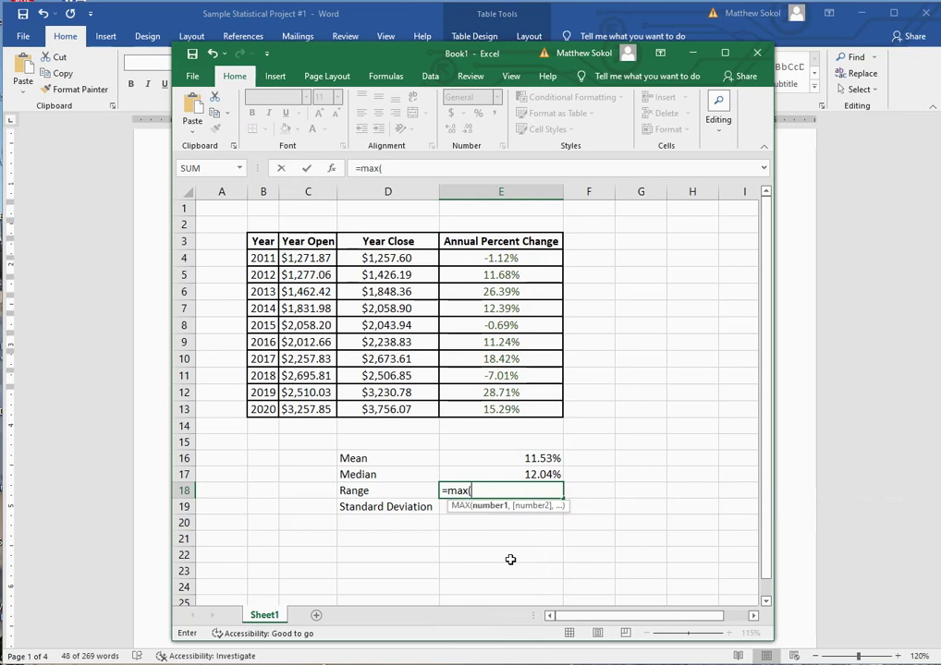
left_click_drag(504, 259, 497, 407)
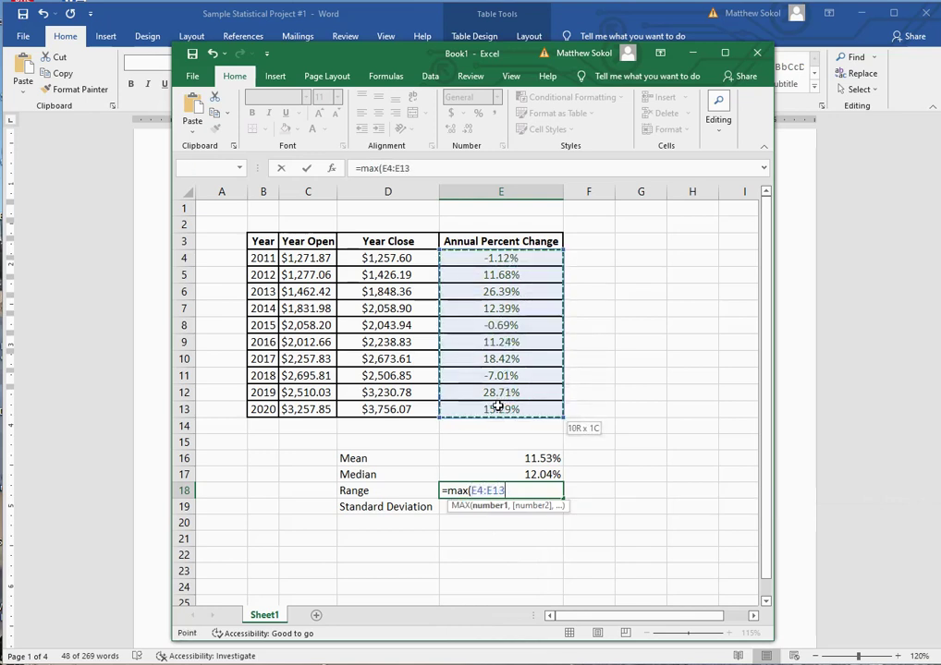
type(")-min(")
left_click_drag(495, 259, 510, 406)
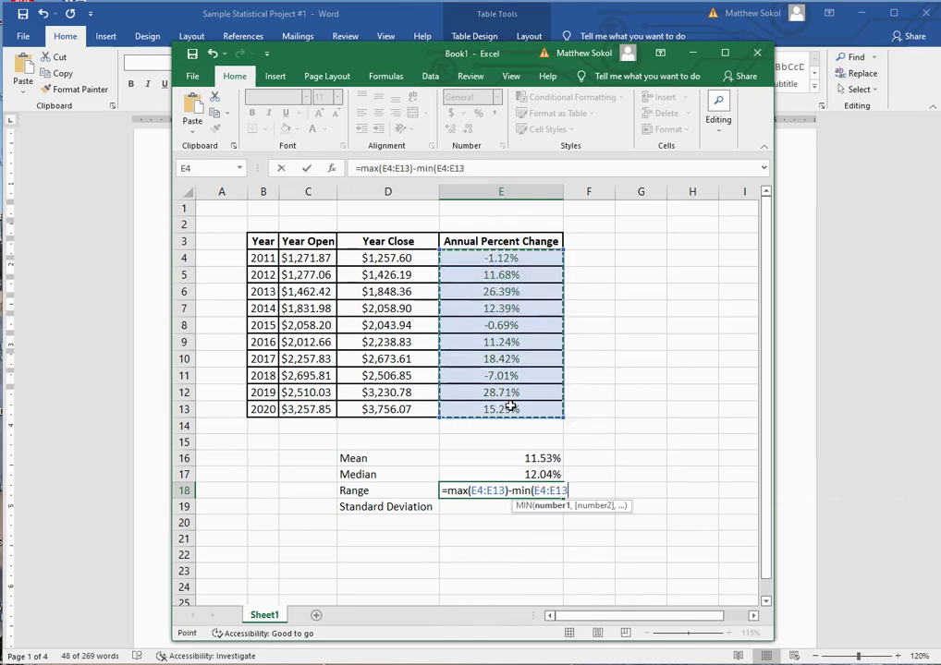
type(")")
key("Return")
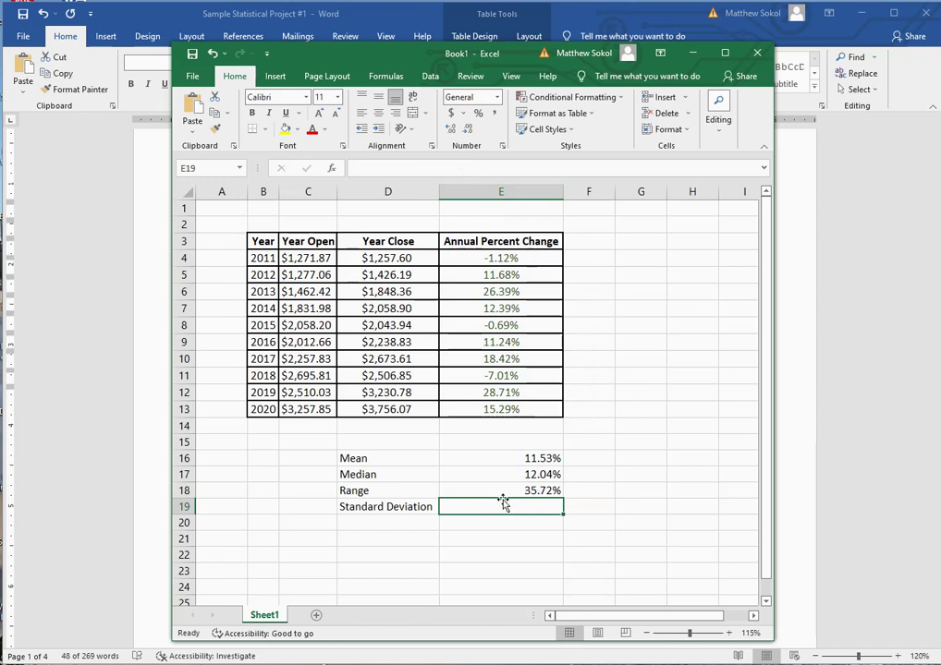
Calculate the population standard deviation of the annual percent changes in cell E19 with =stdev.p(E4:E13).
type("=")
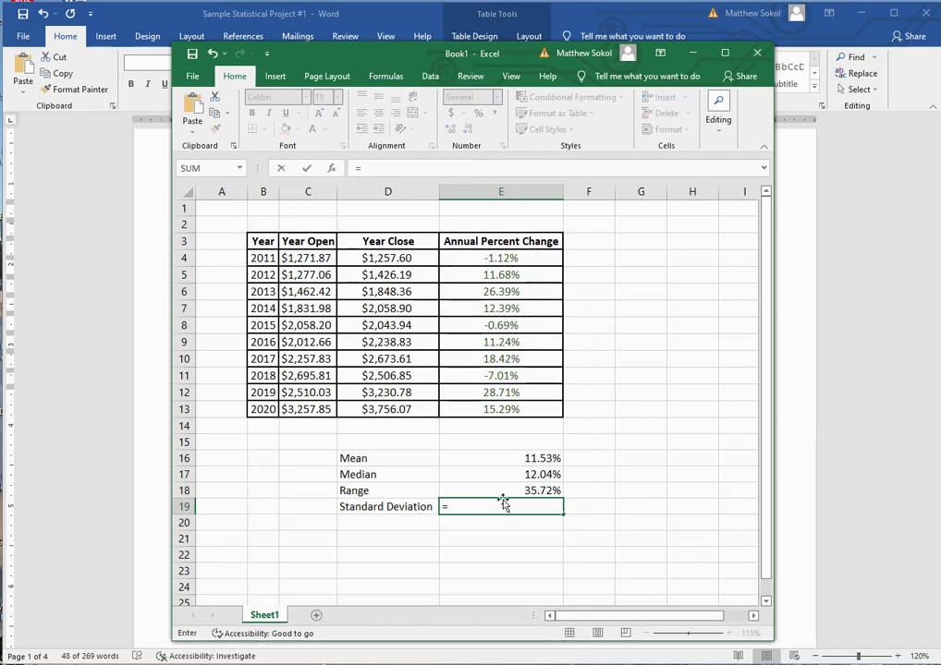
type("stdev.p(")
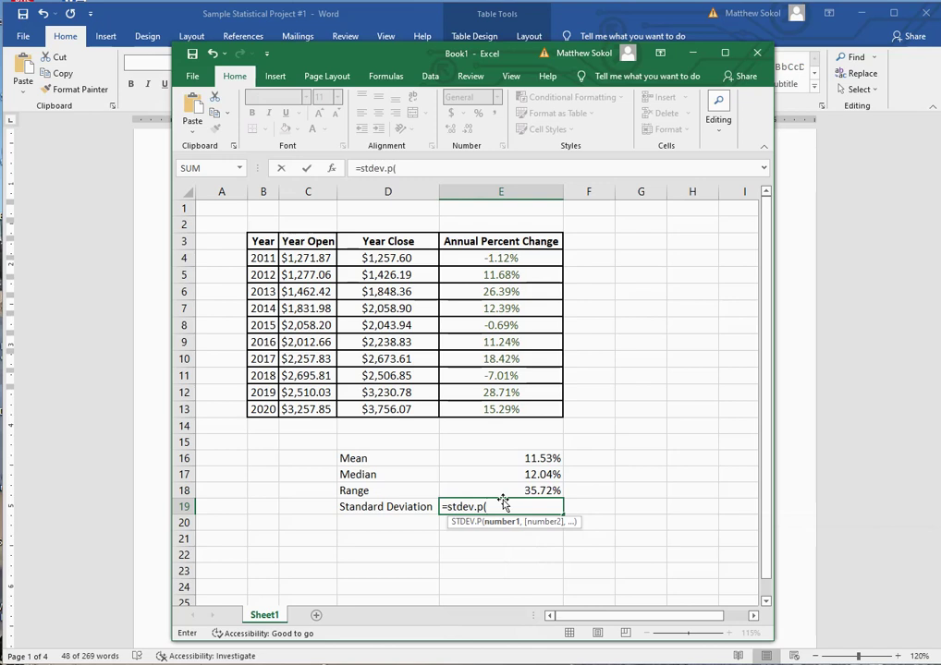
left_click_drag(500, 258, 506, 408)
type(")")
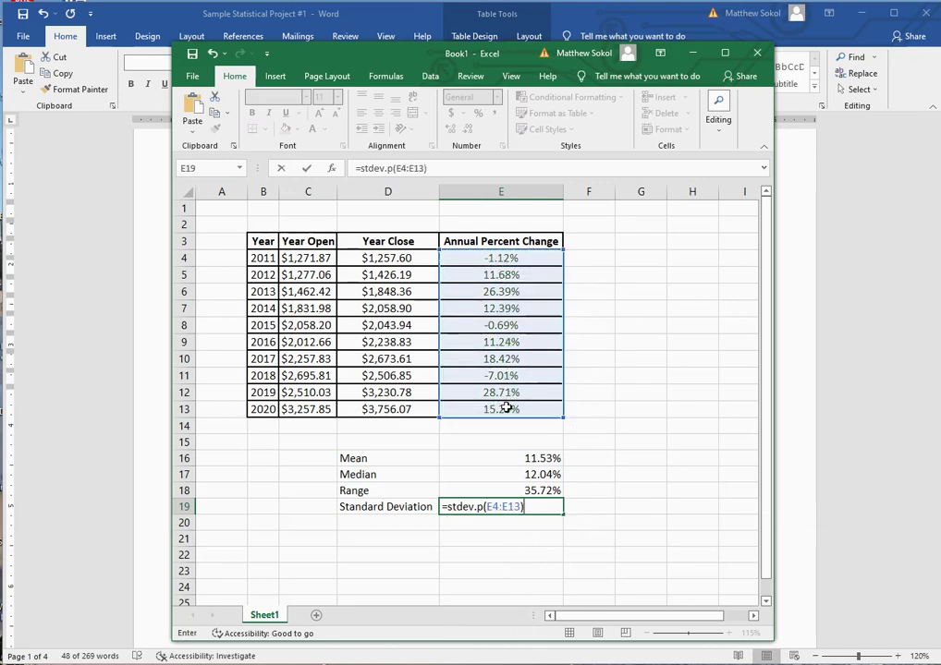
key("Return")
Format the standard deviation in cell E19 as a percentage with two decimal places.
left_click(511, 508)
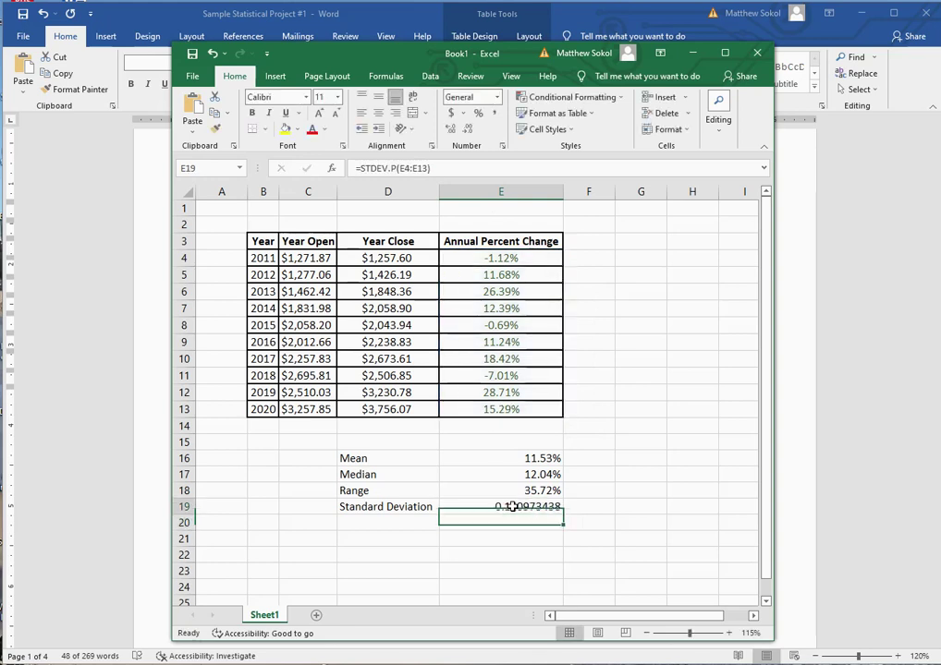
left_click(478, 113)
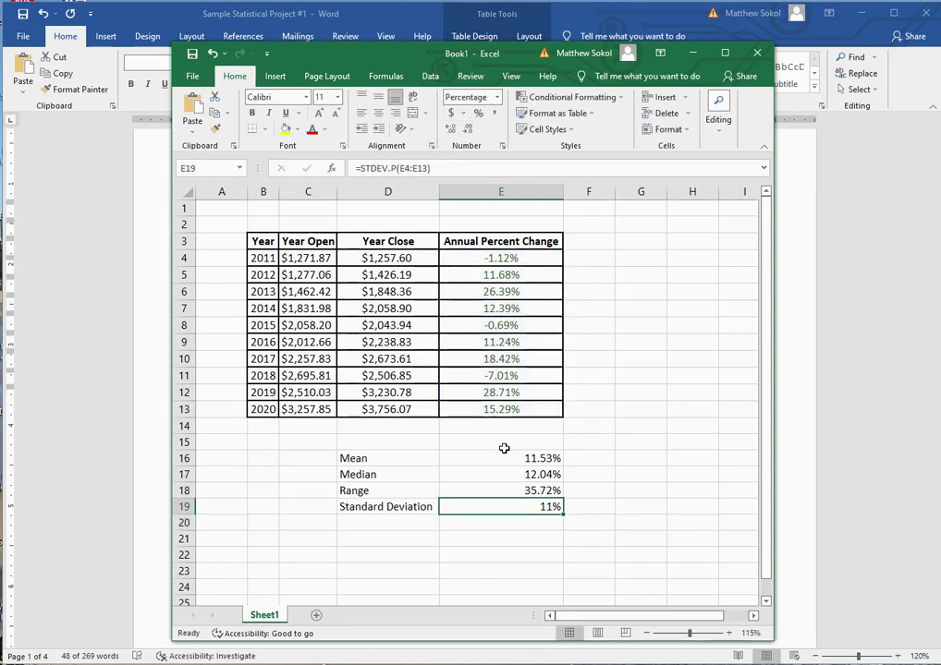
left_click(450, 132)
left_click(450, 132)
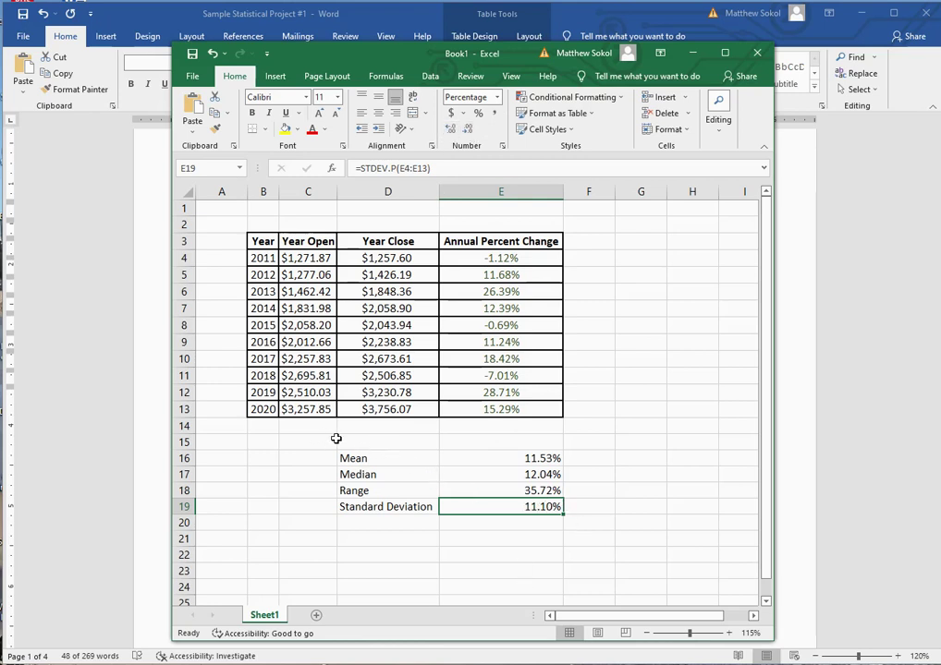
Bold the statistics labels and values in cells D16:E19 and apply borders around every cell.
left_click_drag(365, 457, 504, 507)
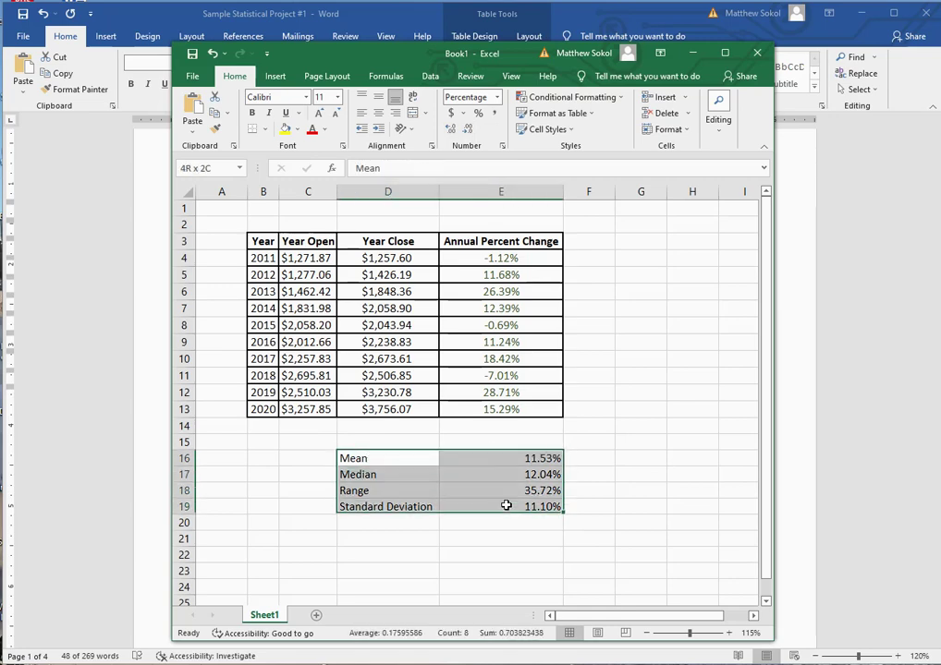
left_click(251, 113)
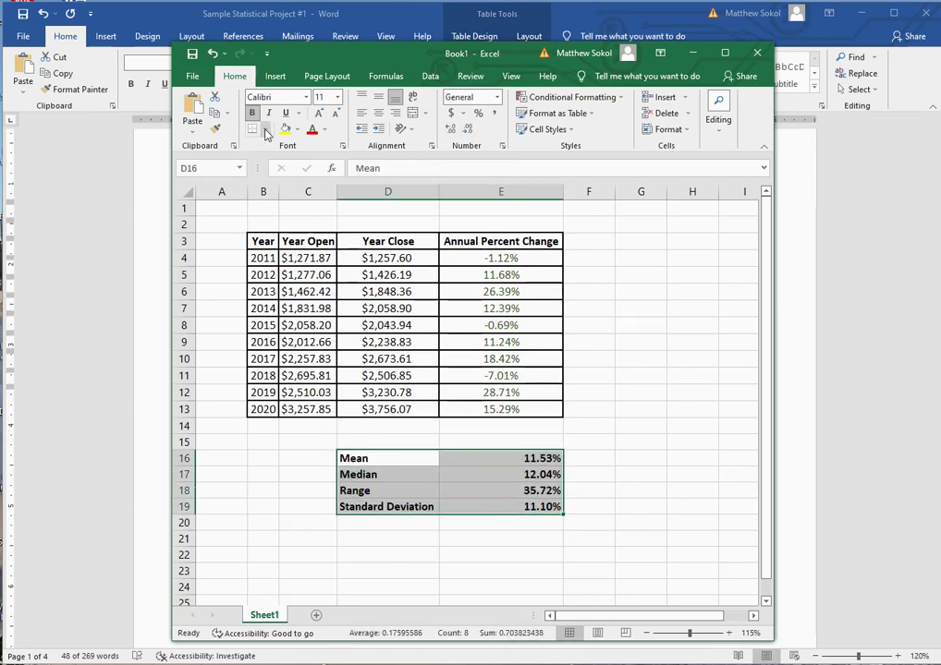
left_click(262, 128)
left_click(277, 268)
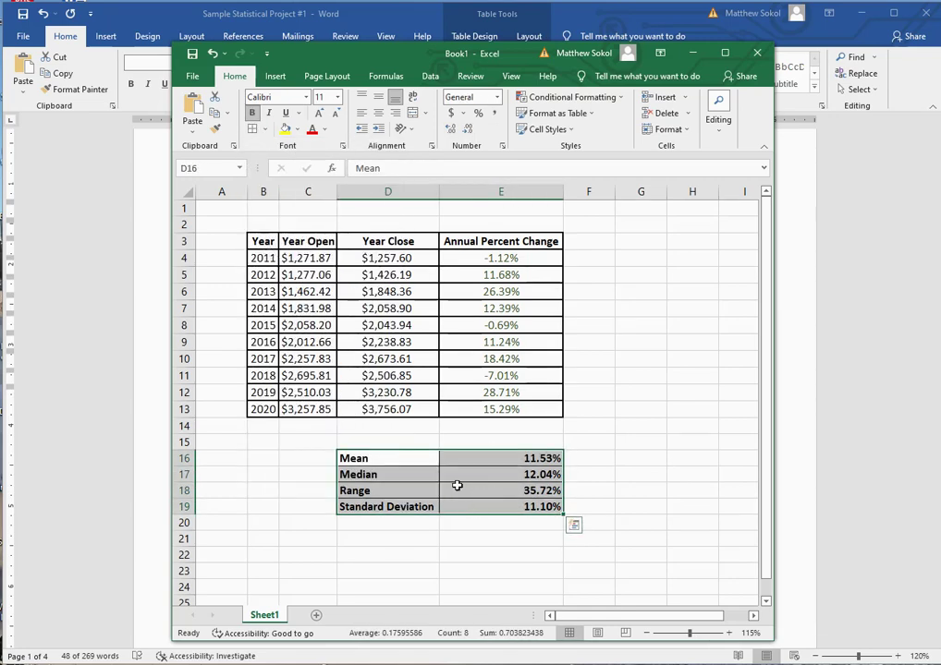
Copy the D16:E19 statistics table and paste it into the Word document below the first bullet's questions.
key("ctrl+c")
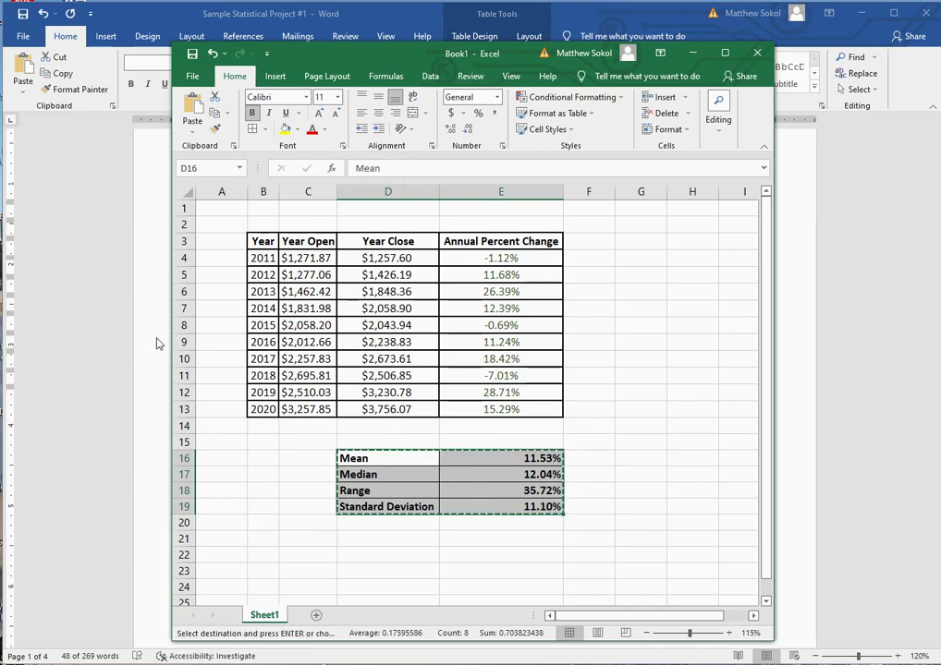
left_click(152, 379)
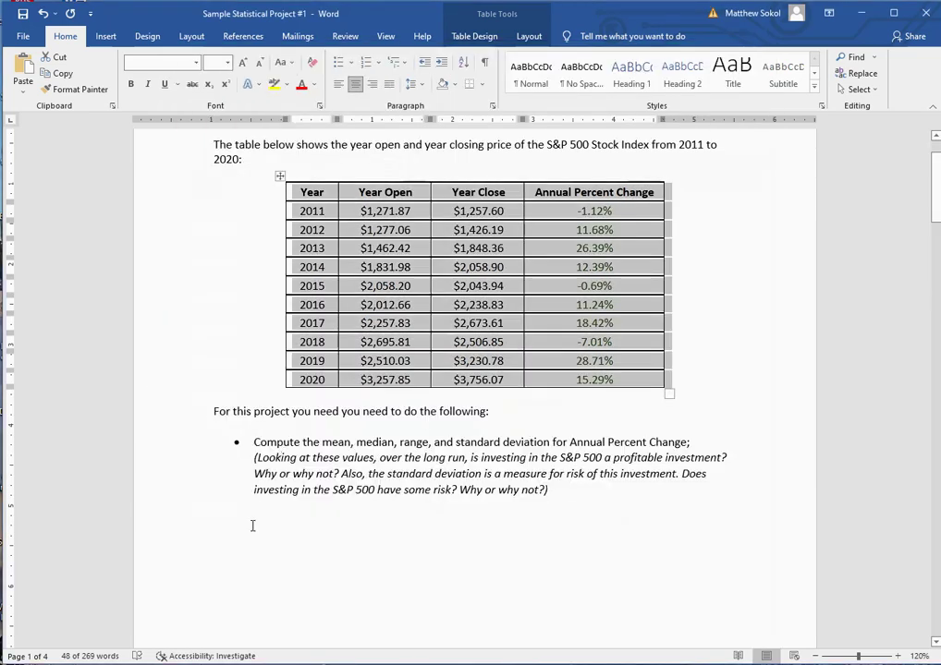
left_click(393, 525)
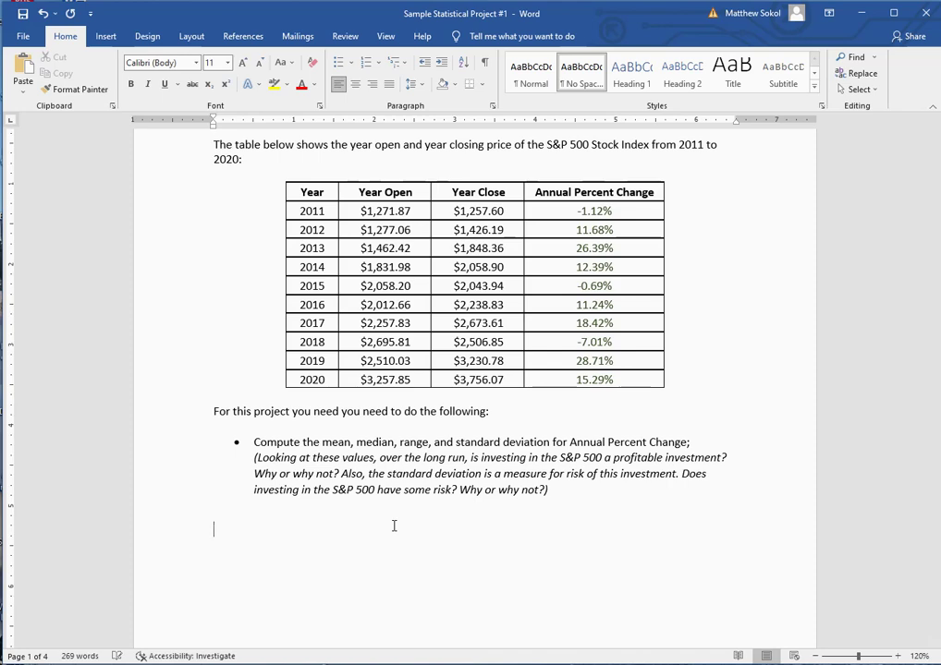
key("ctrl+v")
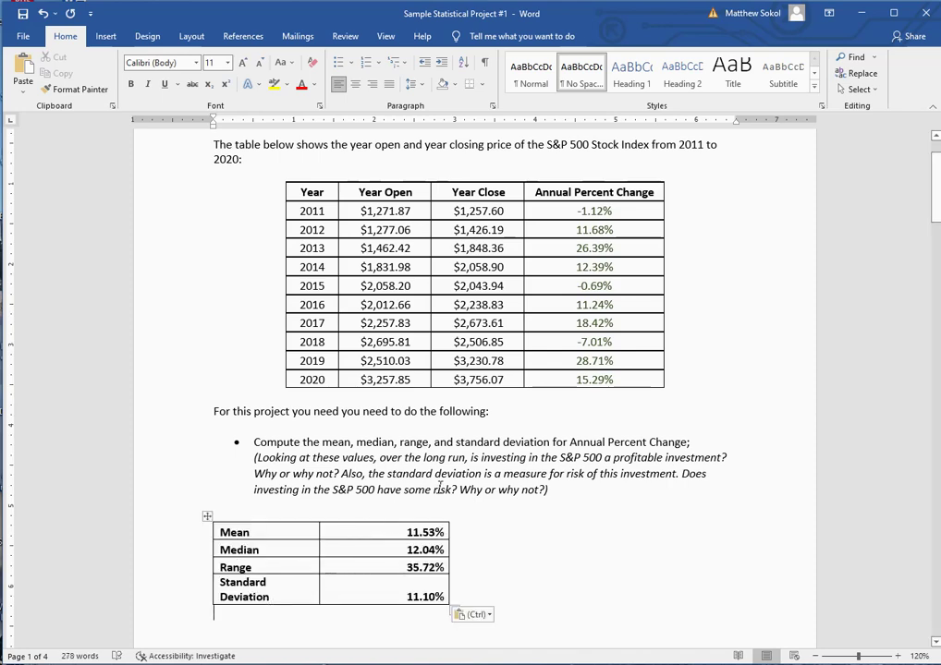
Add a bold copy of the standard deviation risk question below the statistics table, without its closing parenthesis and ending in "– ANSWER ON YOUR OWN".
scroll(545, 559, "down", 3)
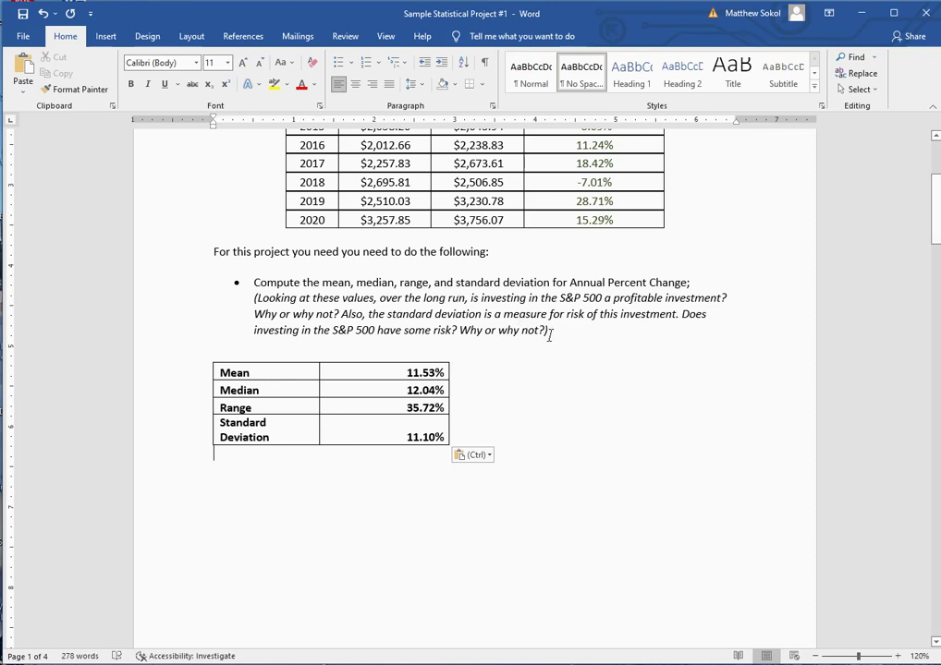
left_click_drag(534, 330, 342, 314)
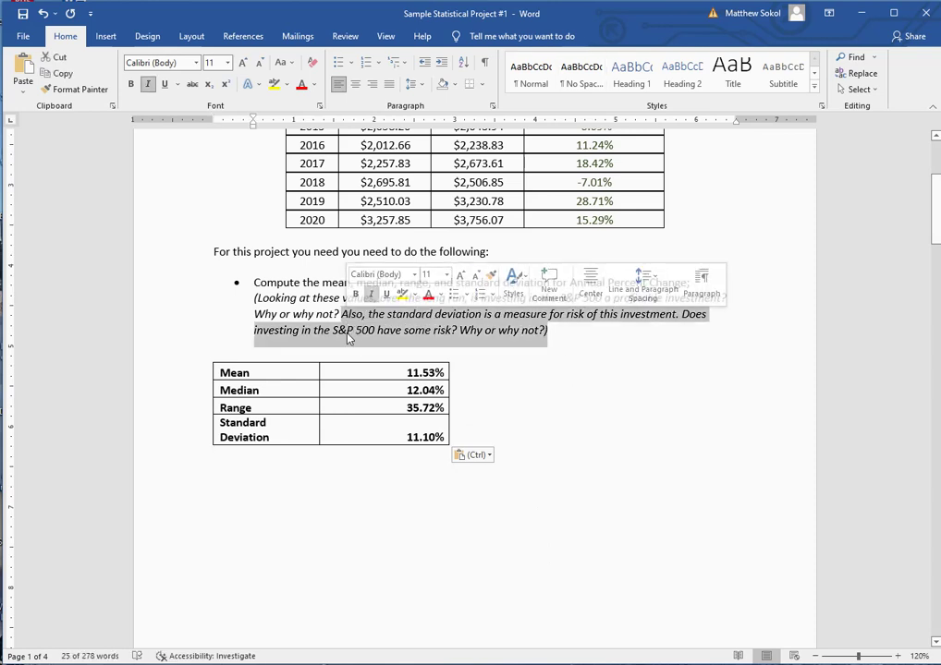
key("ctrl+c")
left_click(271, 466)
key("ctrl+v")
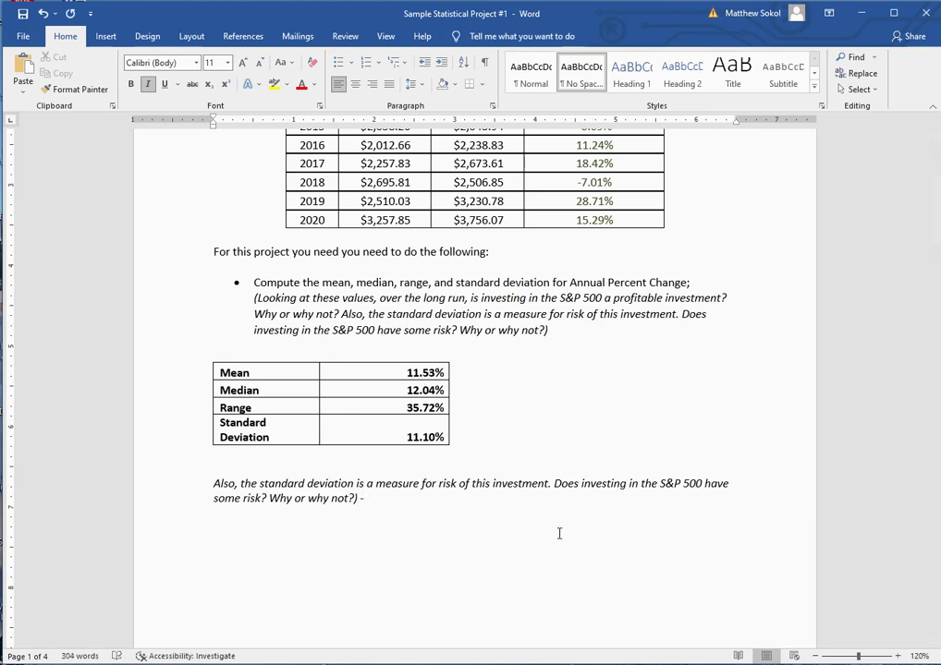
type("- ANSWER ON YOUR OWN")
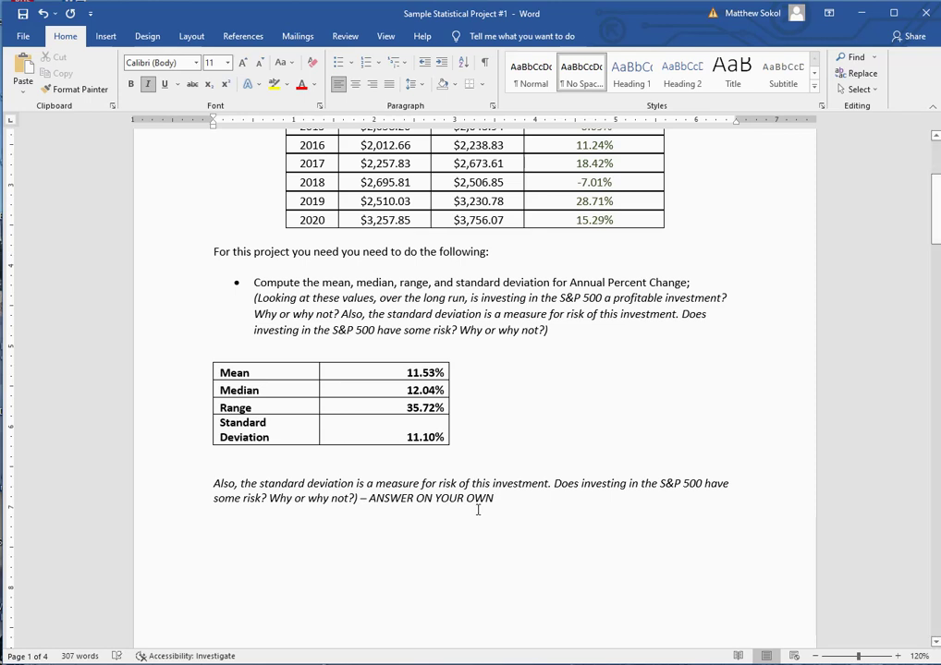
key("BackSpace")
double_click(202, 485)
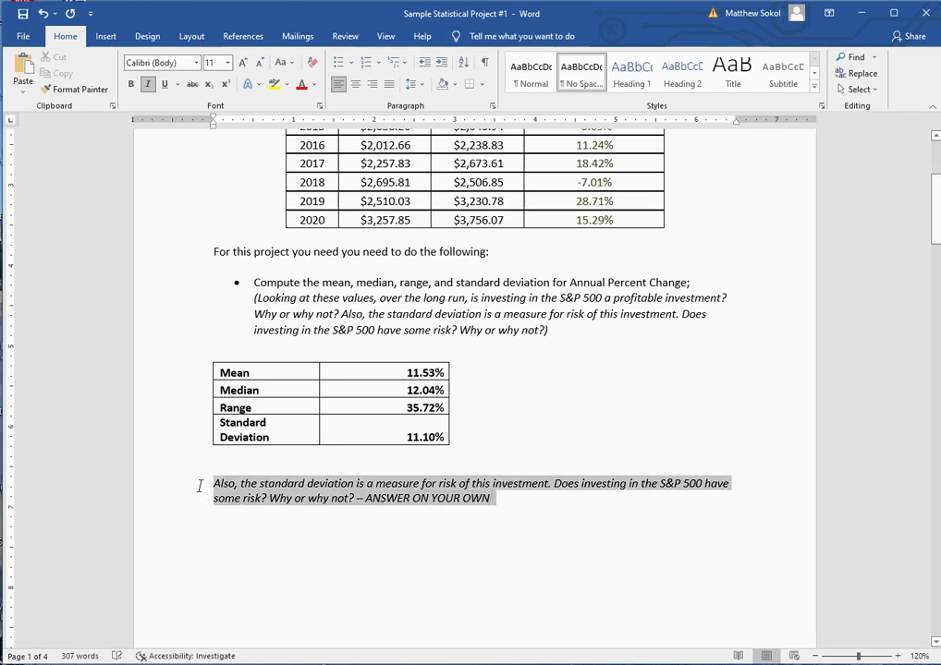
left_click(130, 83)
Insert blank lines after the risk question so that the boxplot bullet starts on the following page.
scroll(277, 292, "down", 3)
scroll(277, 292, "down", 2)
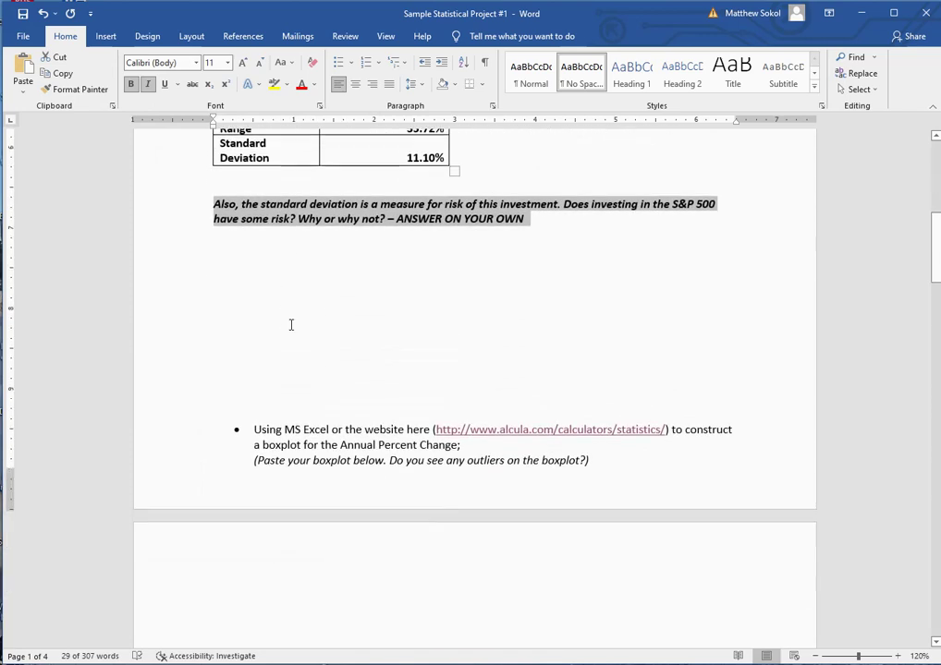
left_click(302, 313)
key("Return")
key("Return")
scroll(300, 308, "down", 2)
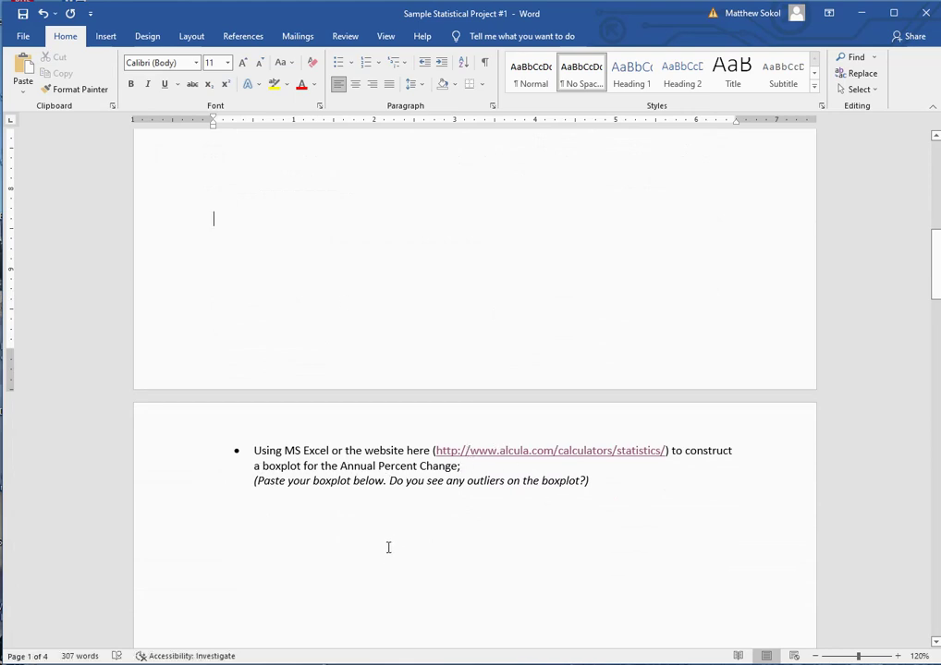
Switch to Excel, widen its window, and insert a Box & Whisker chart of the annual percent changes in E3:E13.
key("alt+Tab")
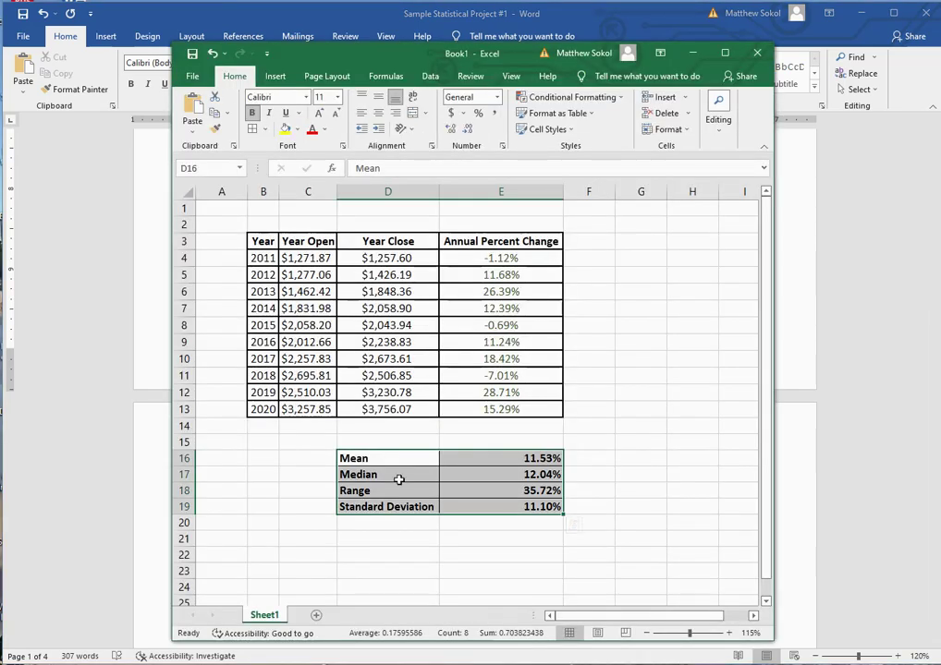
left_click_drag(170, 230, 37, 222)
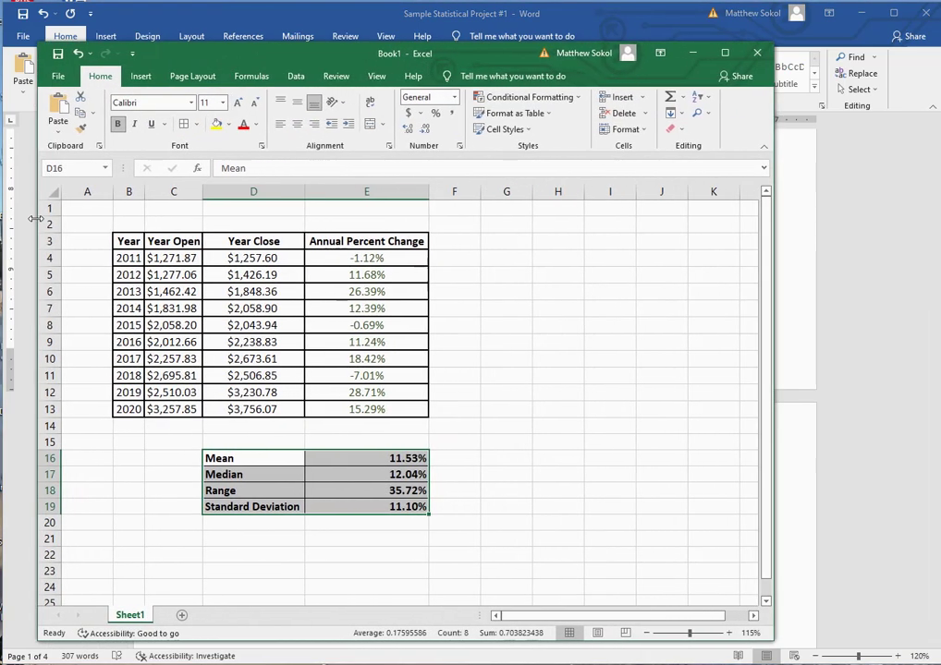
left_click(354, 240)
left_click_drag(354, 240, 358, 409)
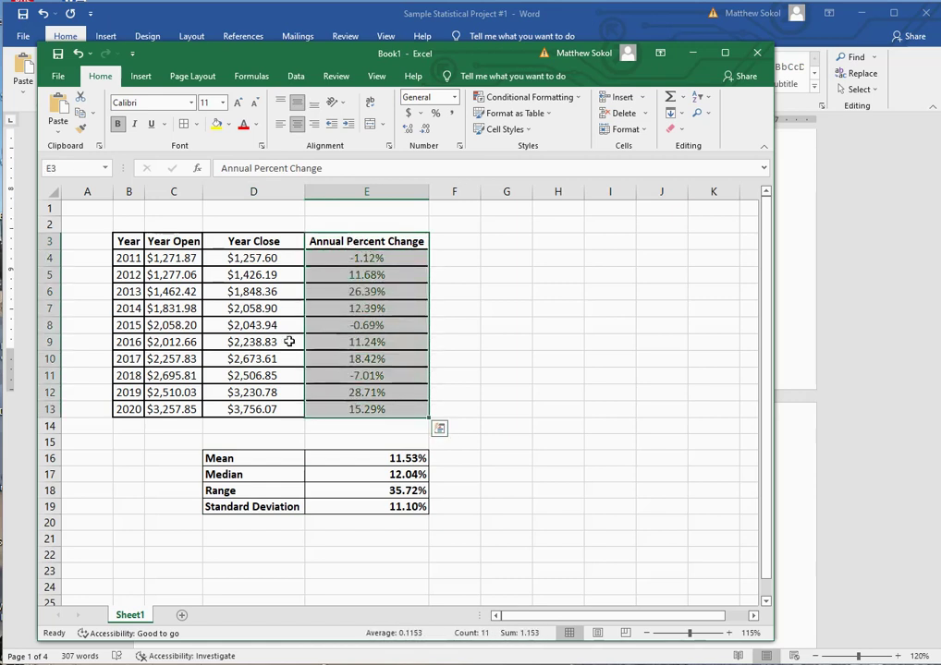
left_click(142, 78)
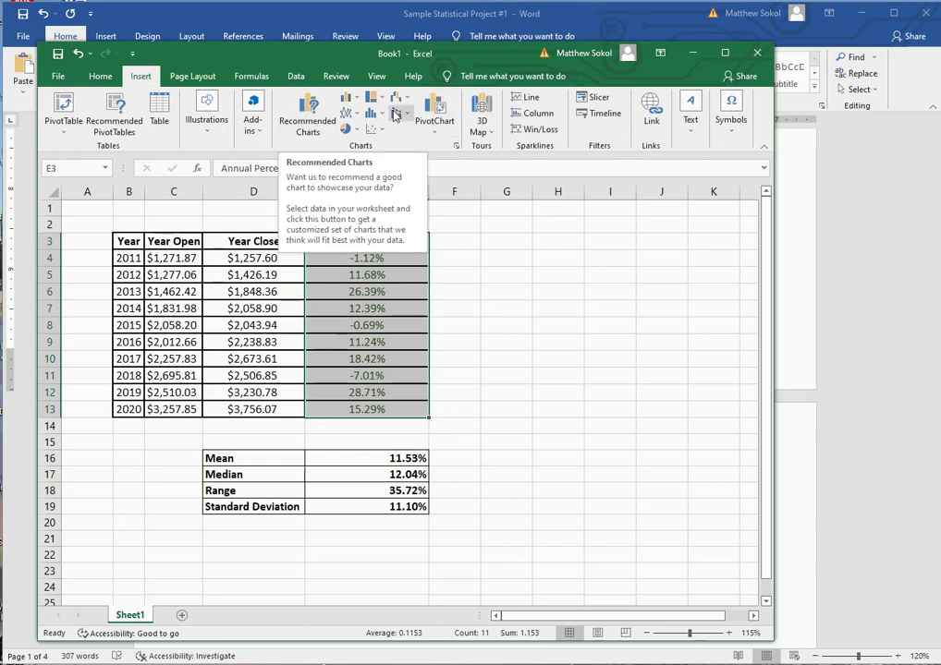
left_click_drag(773, 122, 904, 121)
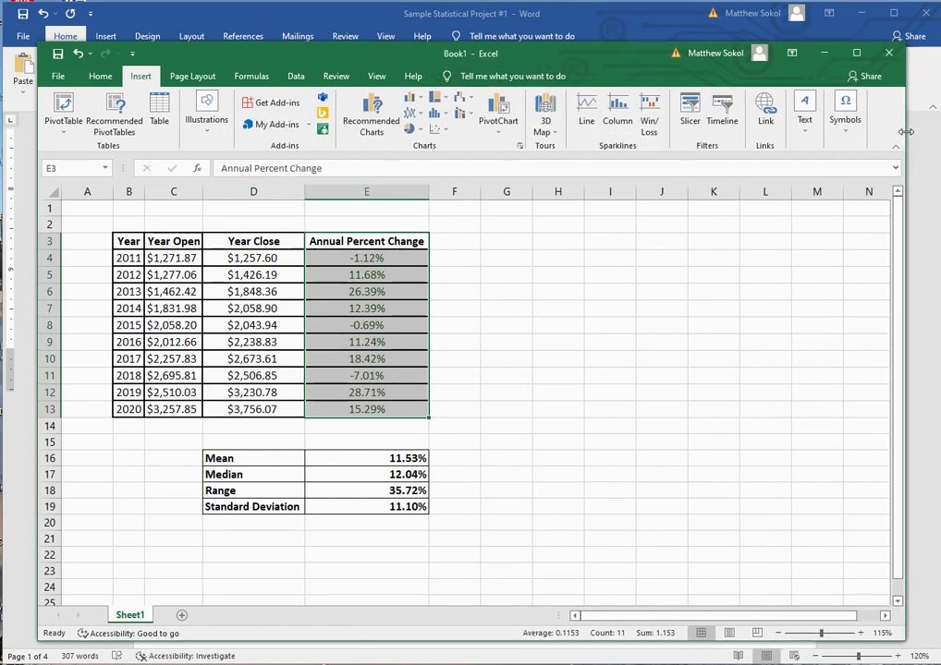
left_click(374, 111)
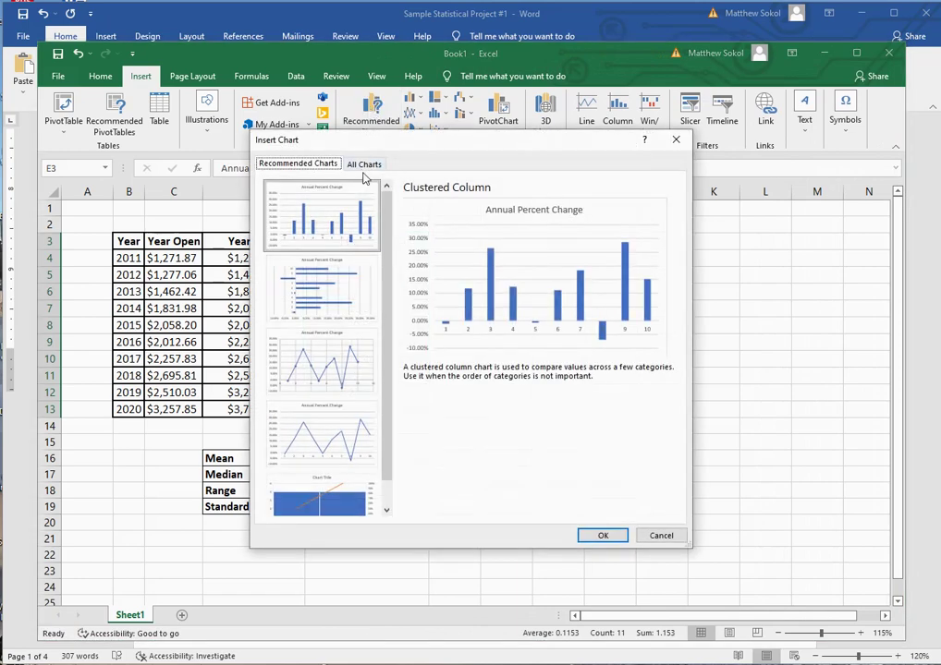
left_click(365, 164)
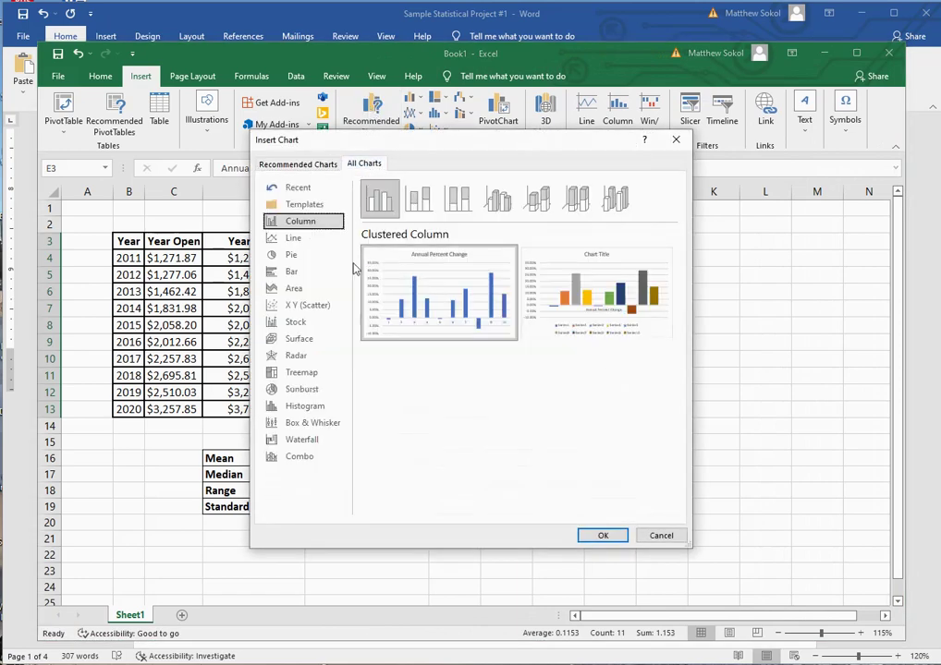
left_click(322, 423)
mouse_move(468, 294)
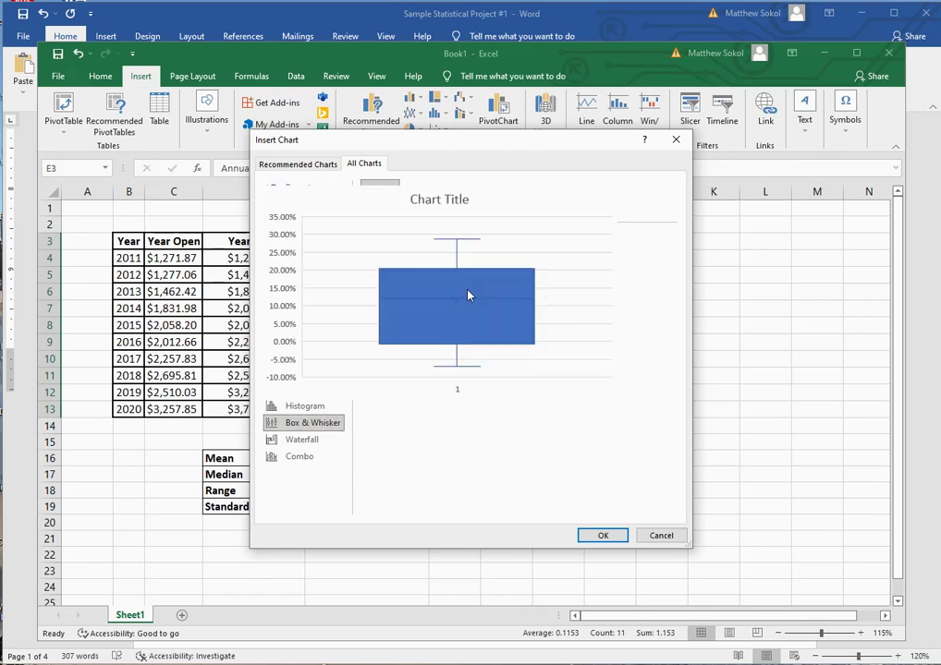
left_click(621, 536)
Move the box plot beside the S&P 500 table and set its chart title to "Annual Percent Change".
left_click_drag(516, 308, 616, 234)
left_click(676, 235)
type("Annu")
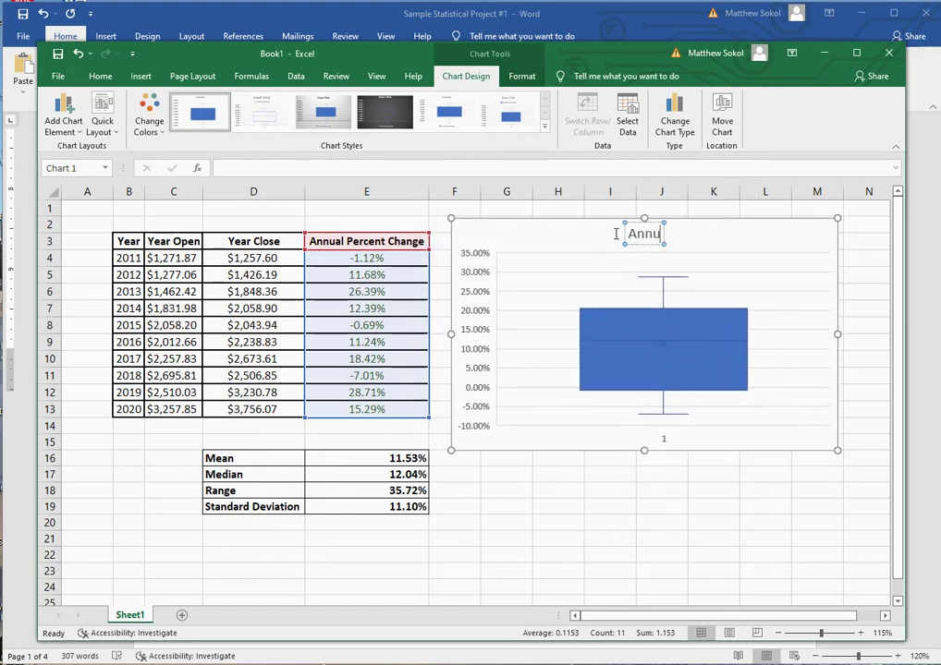
type("al Percent Change")
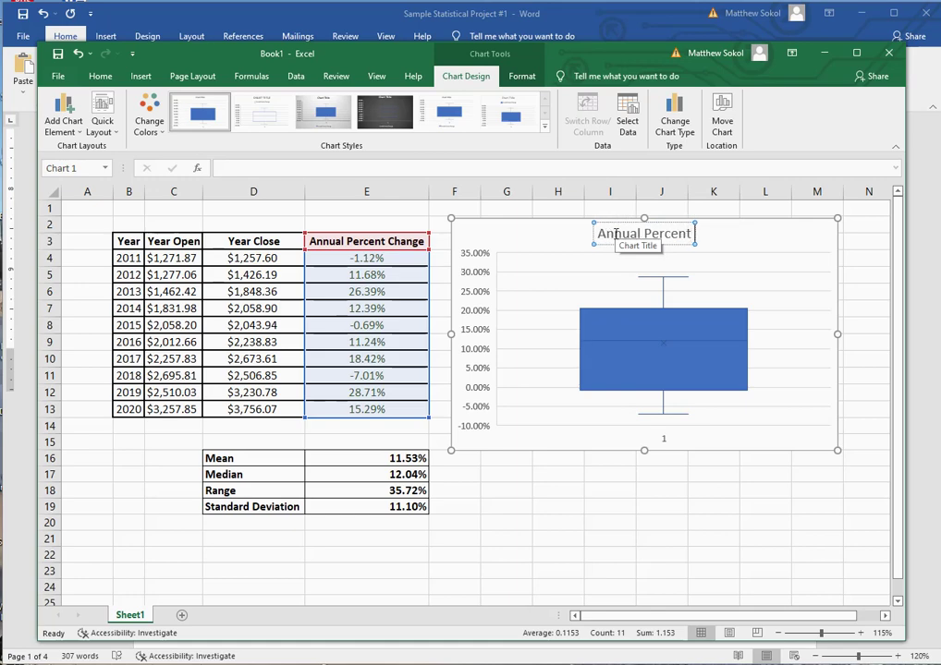
left_click(556, 520)
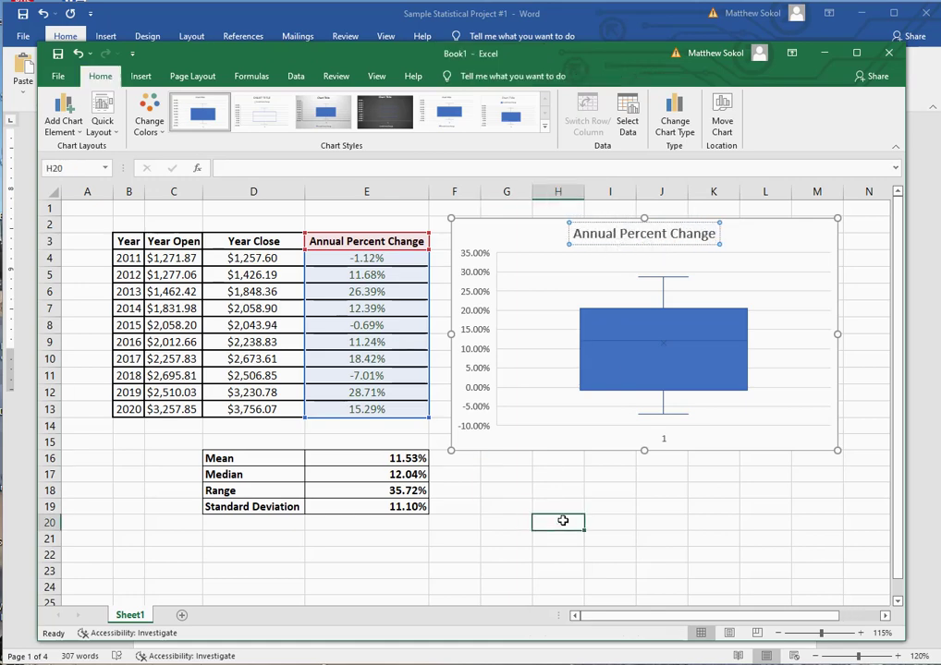
Try to paste the box plot below the boxplot bullet in Word as a Picture (Enhanced Metafile), and undo the paste.
left_click(483, 235)
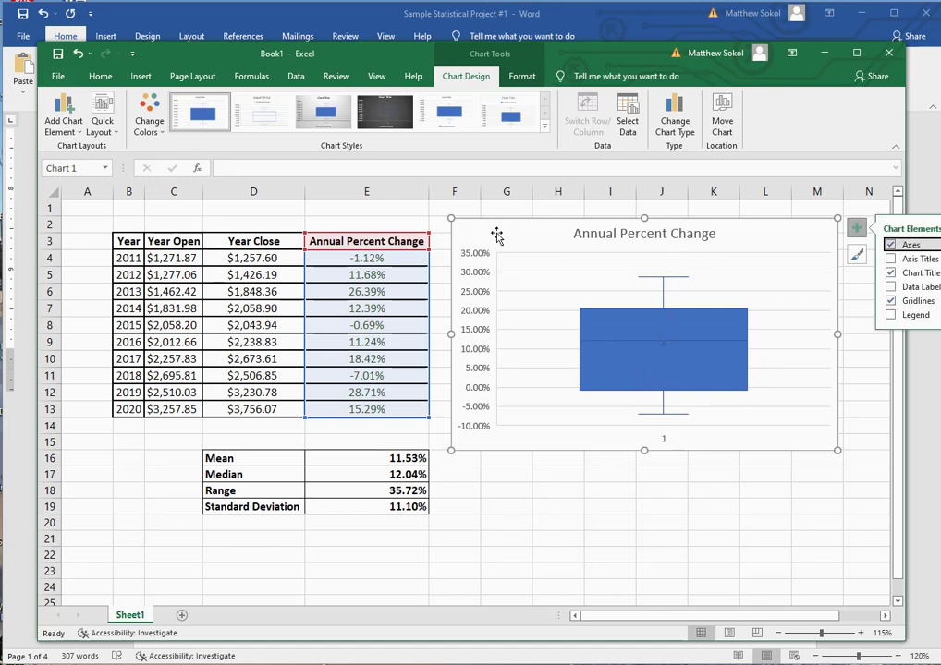
key("Down")
key("Down")
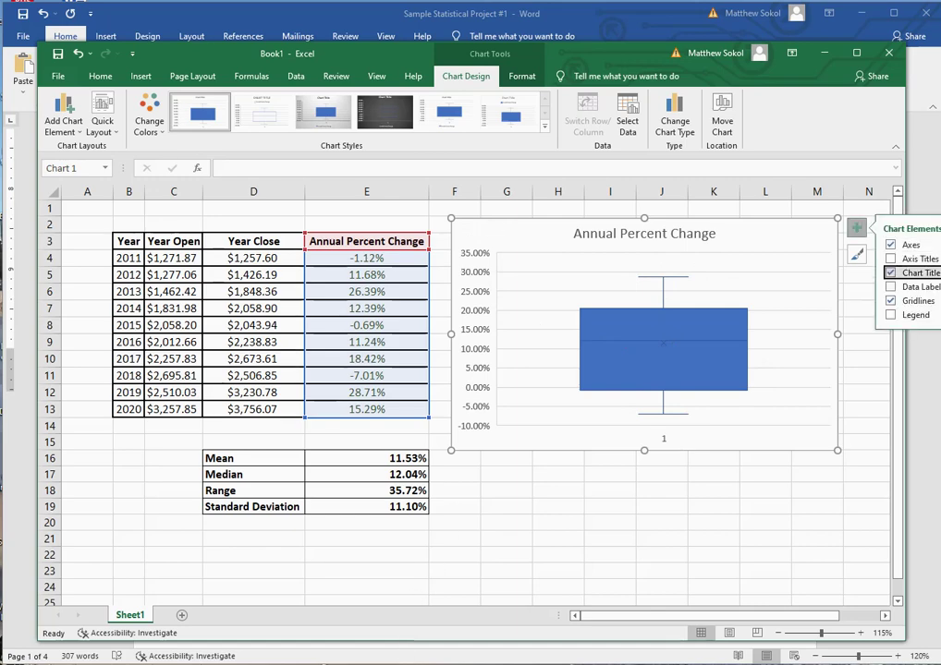
key("alt+Tab")
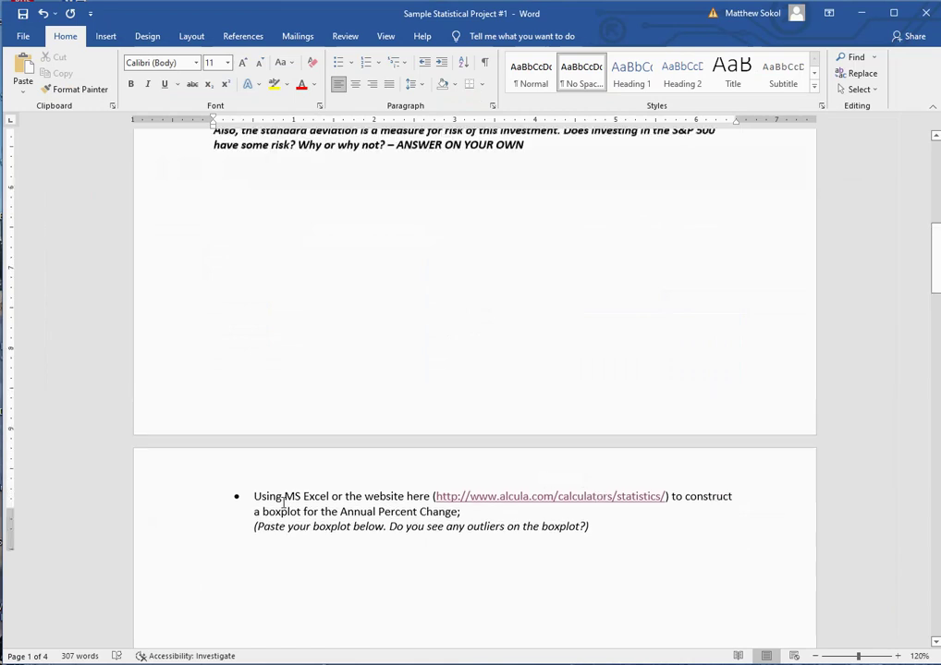
scroll(284, 503, "down", 2)
left_click(257, 427)
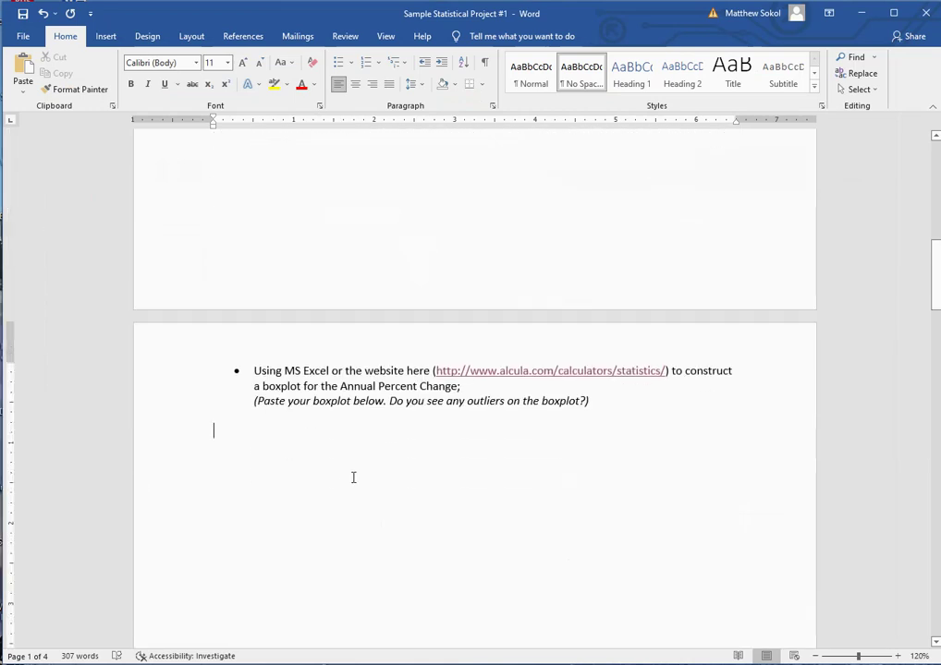
left_click(29, 93)
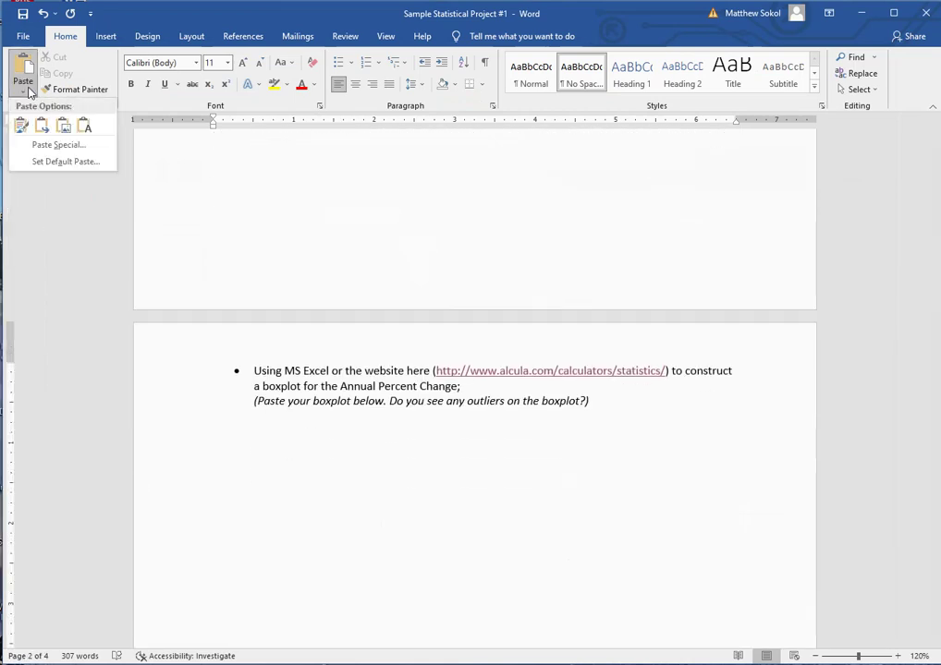
left_click(45, 145)
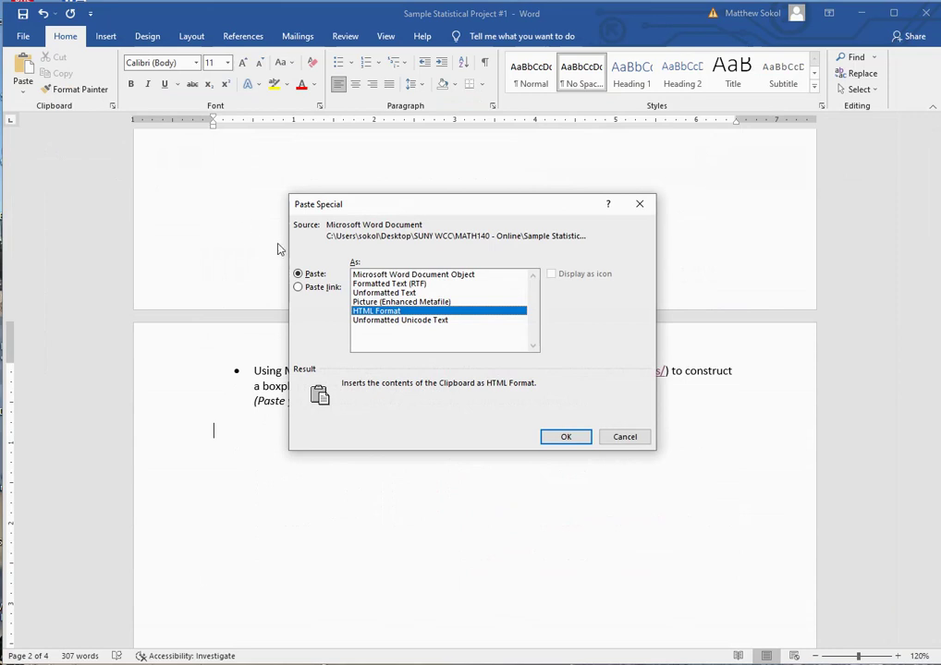
left_click(402, 302)
left_click(563, 436)
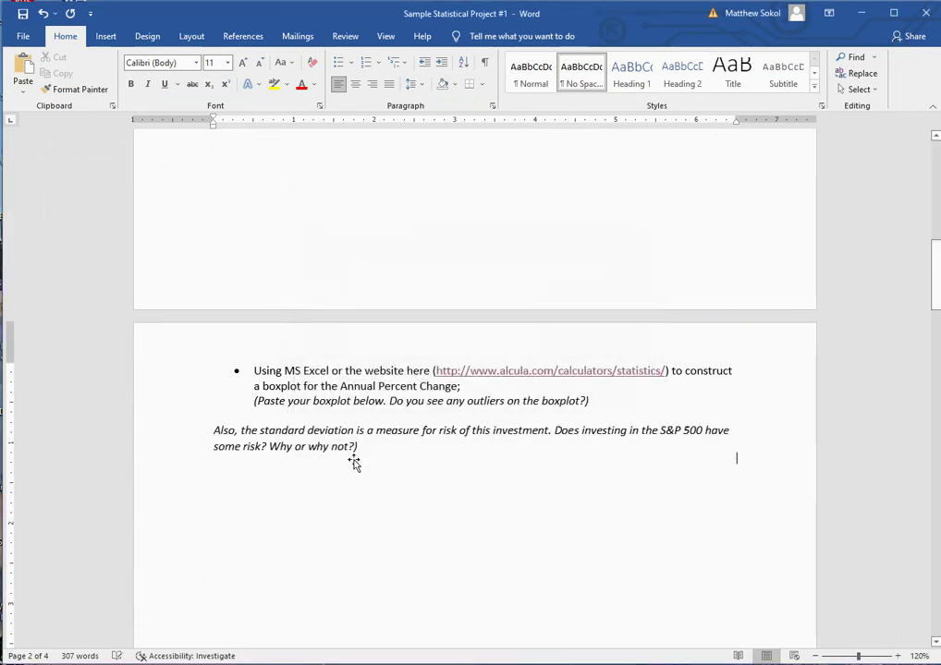
left_click(43, 12)
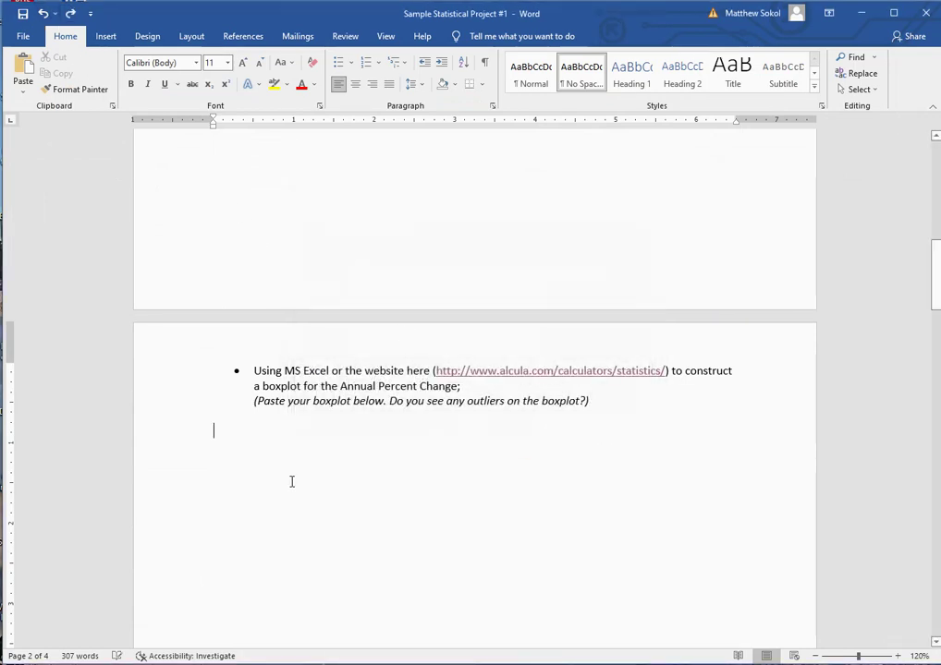
Copy the Annual Percent Change box plot from Excel and paste it as a picture below the boxplot bullet in Word.
key("alt+Tab")
right_click(511, 233)
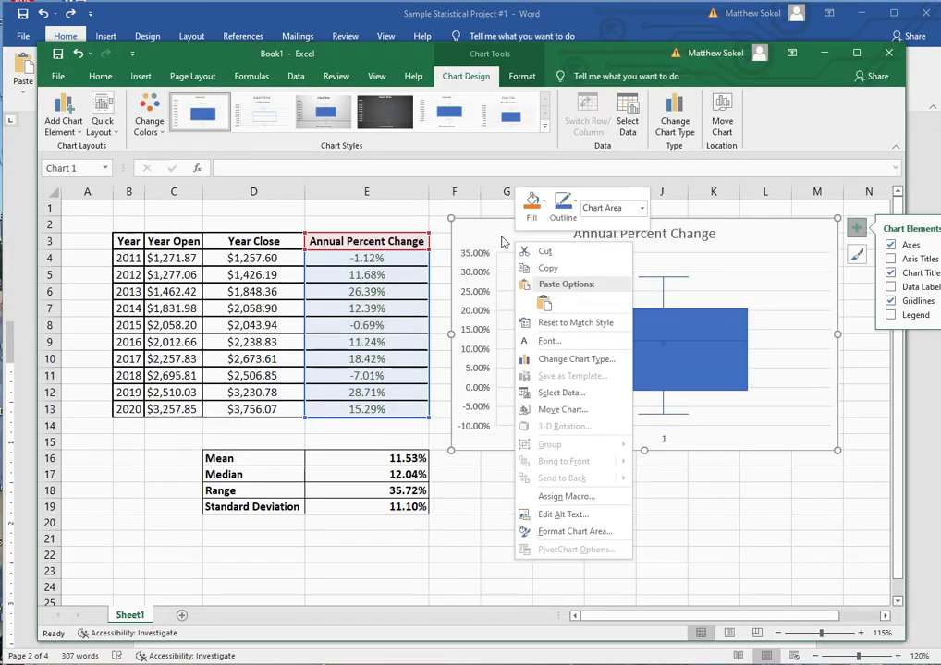
left_click(543, 273)
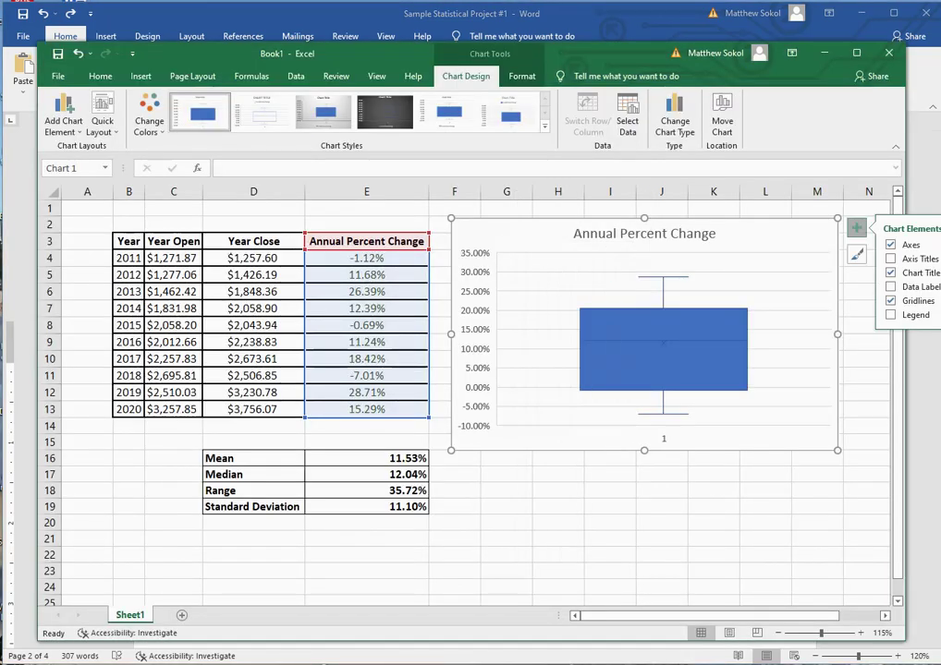
key("alt+Tab")
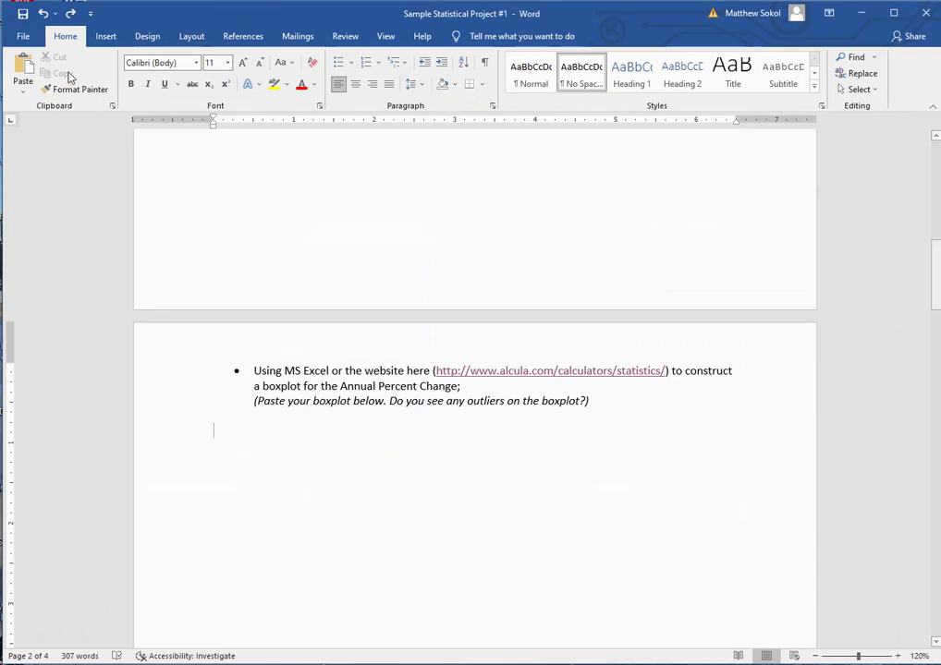
left_click(22, 81)
left_click(63, 127)
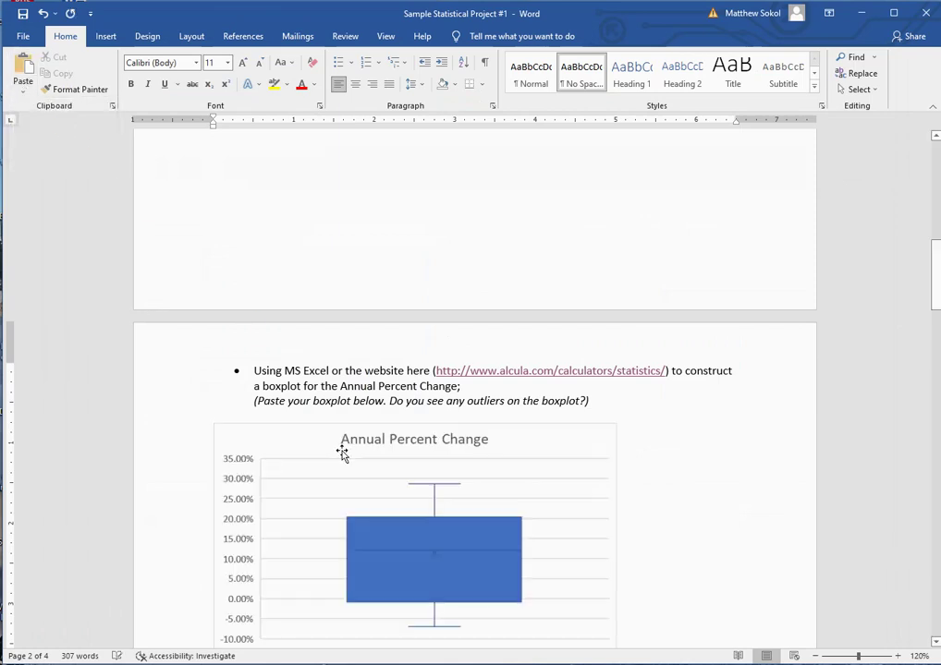
scroll(361, 442, "down", 3)
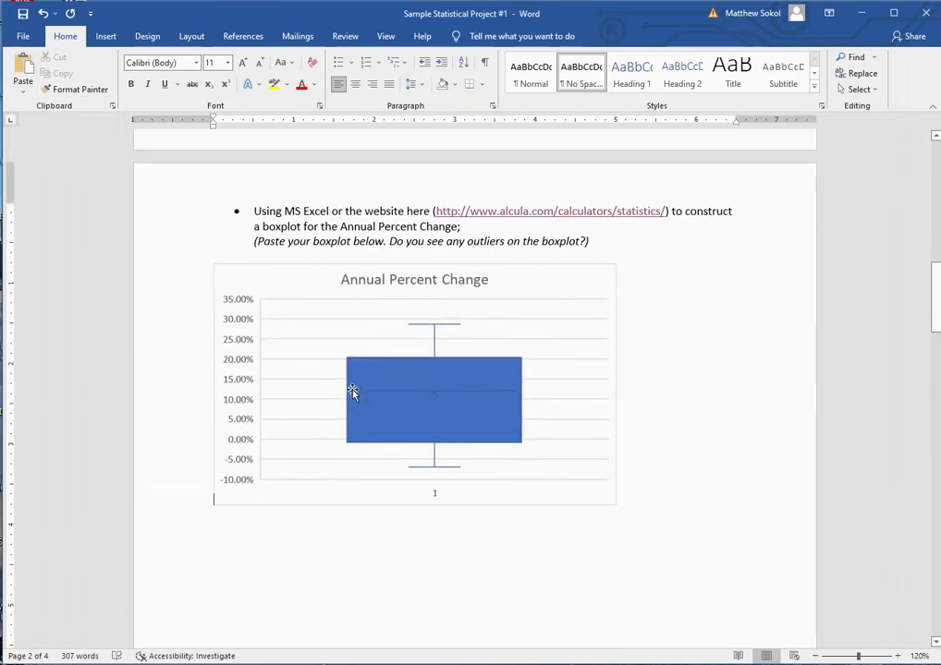
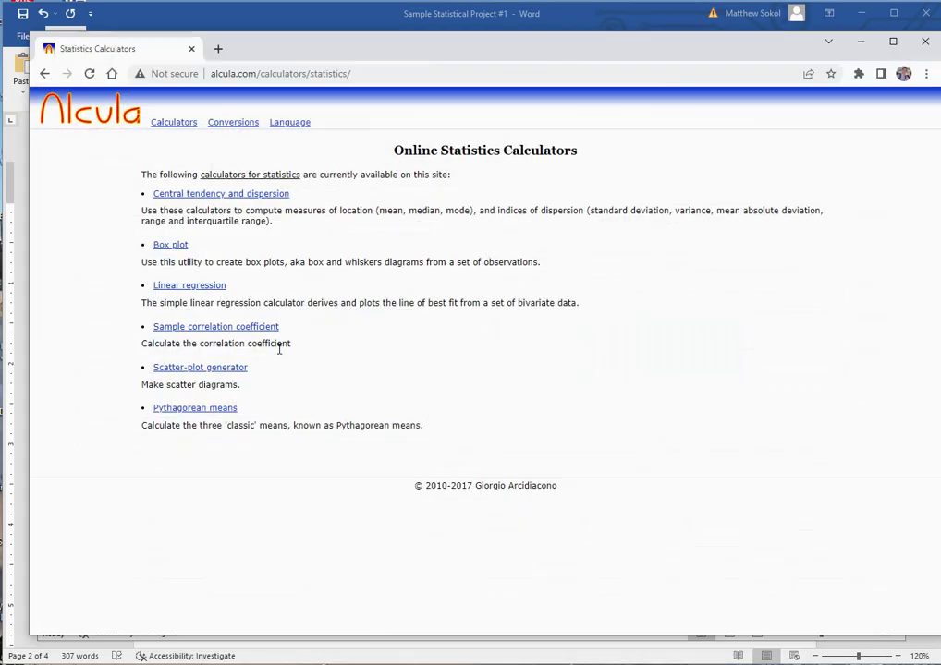
Open Alcula's Box plot calculator, copy the annual percent changes in E4:E13 from Excel into its data field, and submit them.
left_click(170, 245)
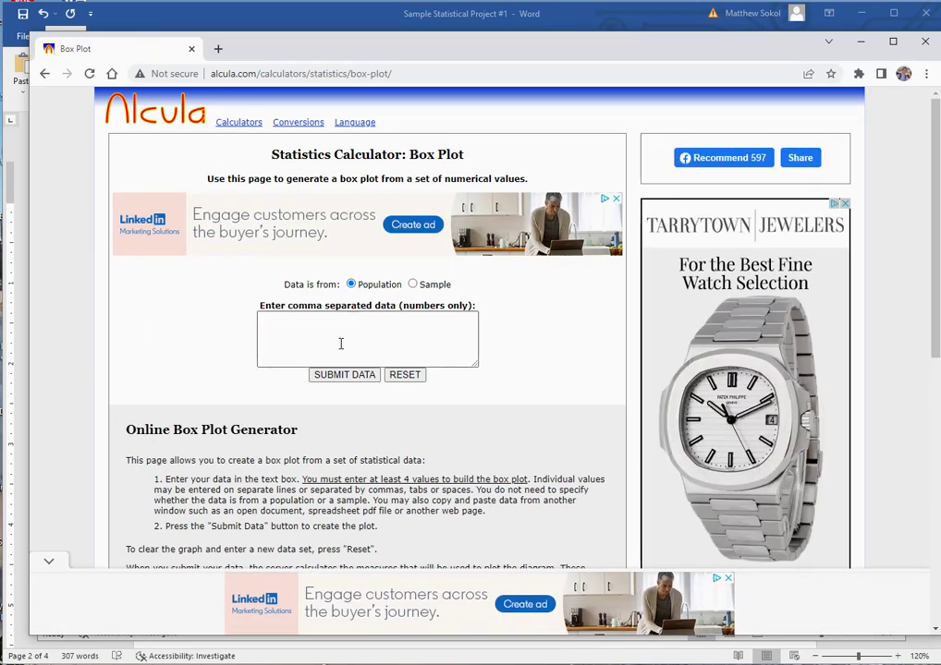
key("alt+Tab")
left_click_drag(370, 258, 367, 403)
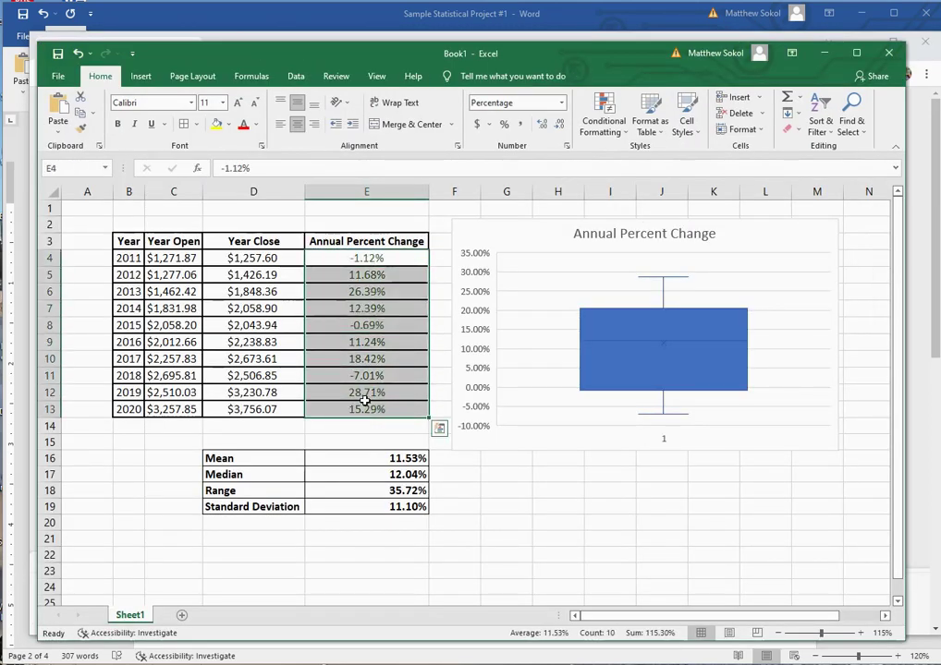
key("ctrl+c")
key("alt+Tab")
left_click(314, 331)
key("ctrl+v")
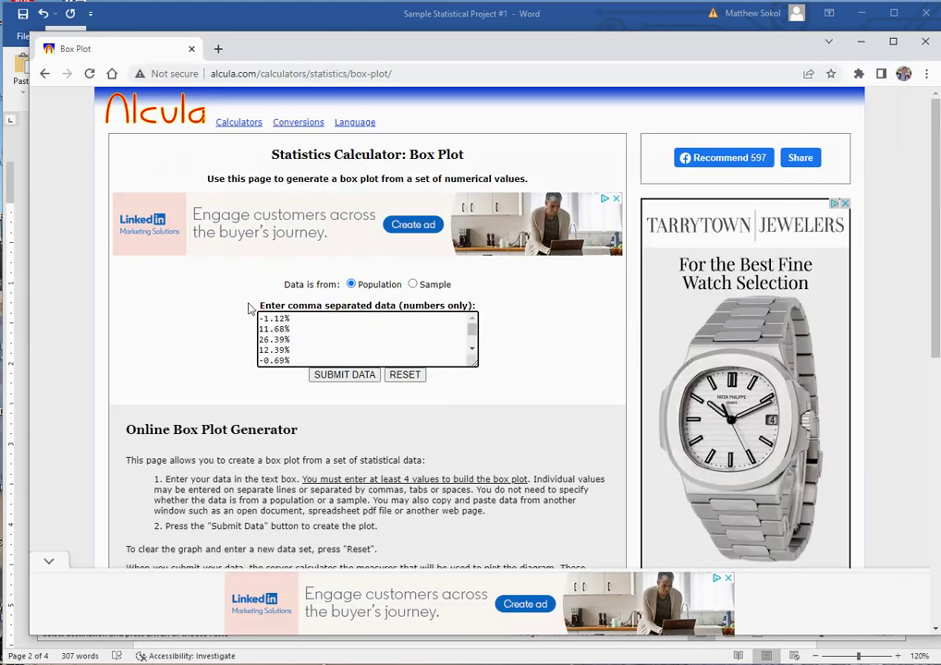
left_click(344, 376)
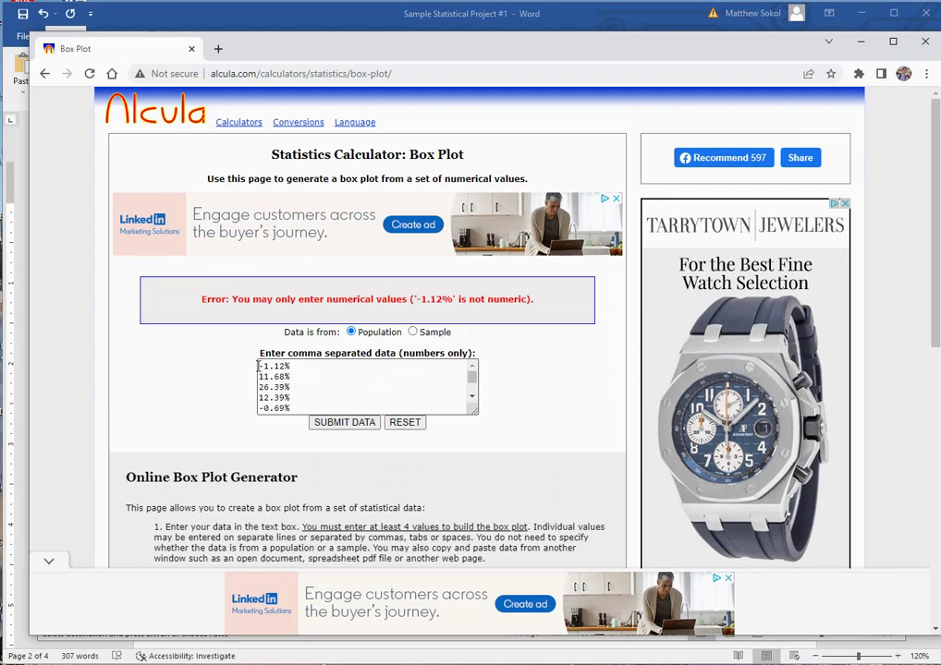
Strip the percent signs and line breaks from the ten data values, separate them with commas, and submit the data.
left_click_drag(259, 366, 338, 501)
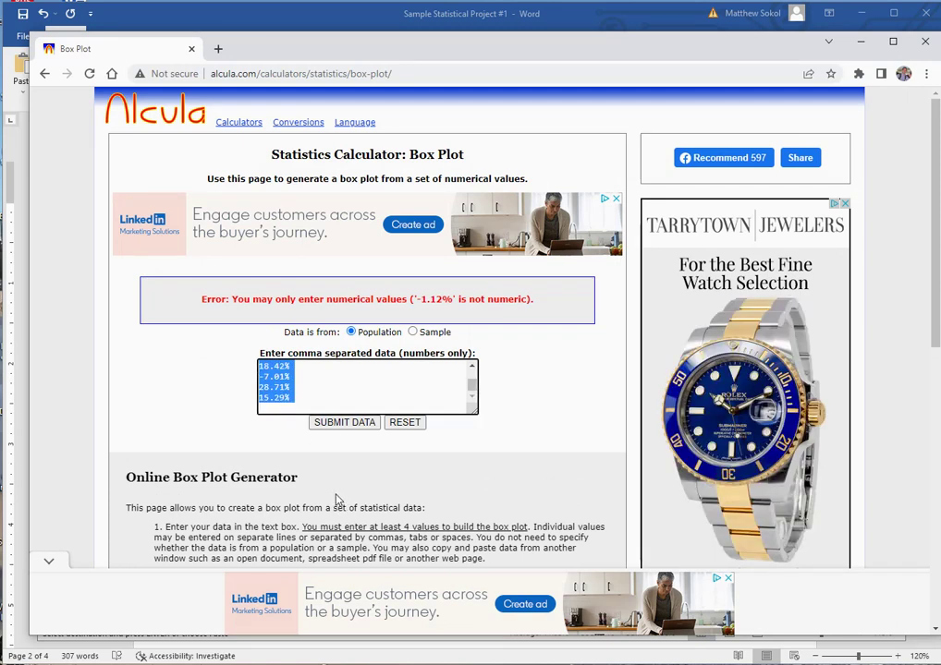
key("ctrl+Home")
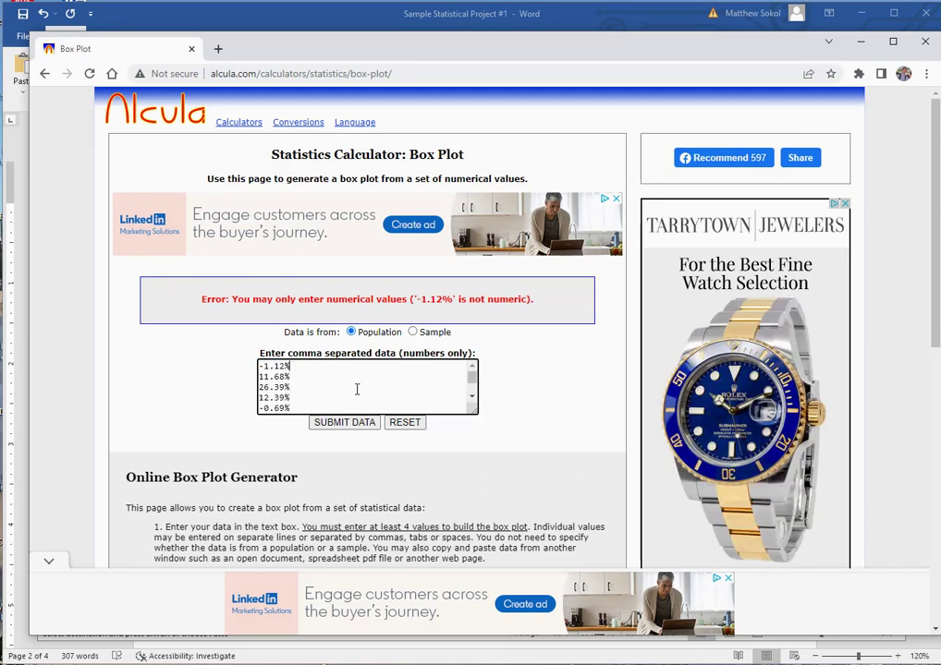
key("End")
key("BackSpace")
type(",")
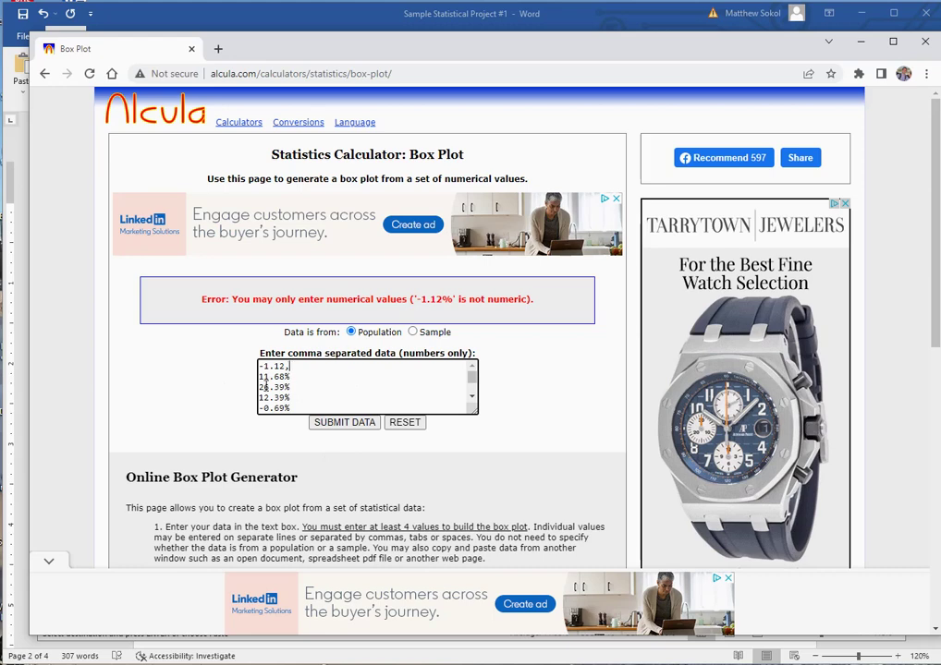
key("Delete")
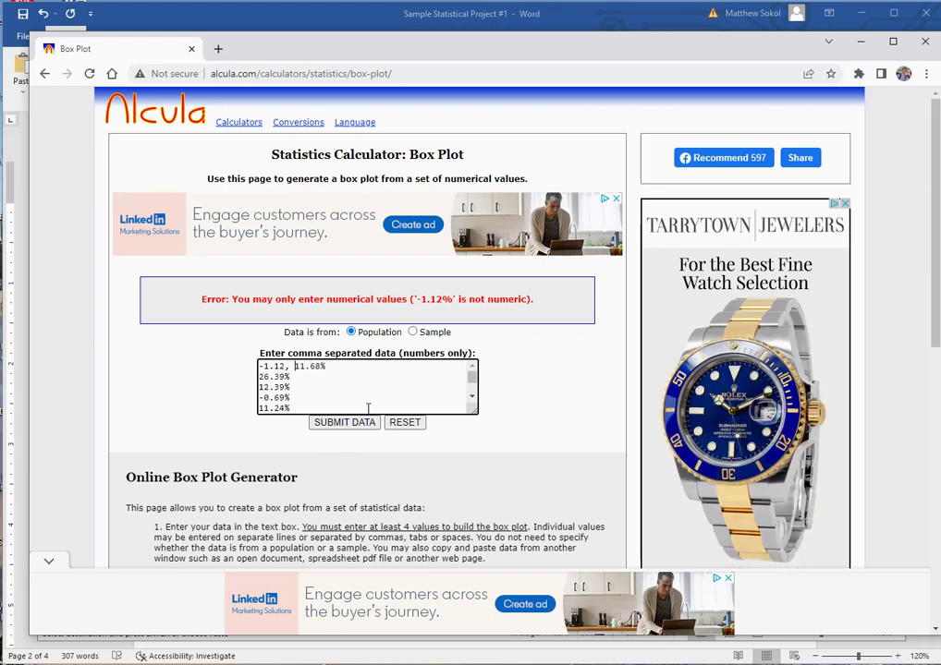
key("BackSpace")
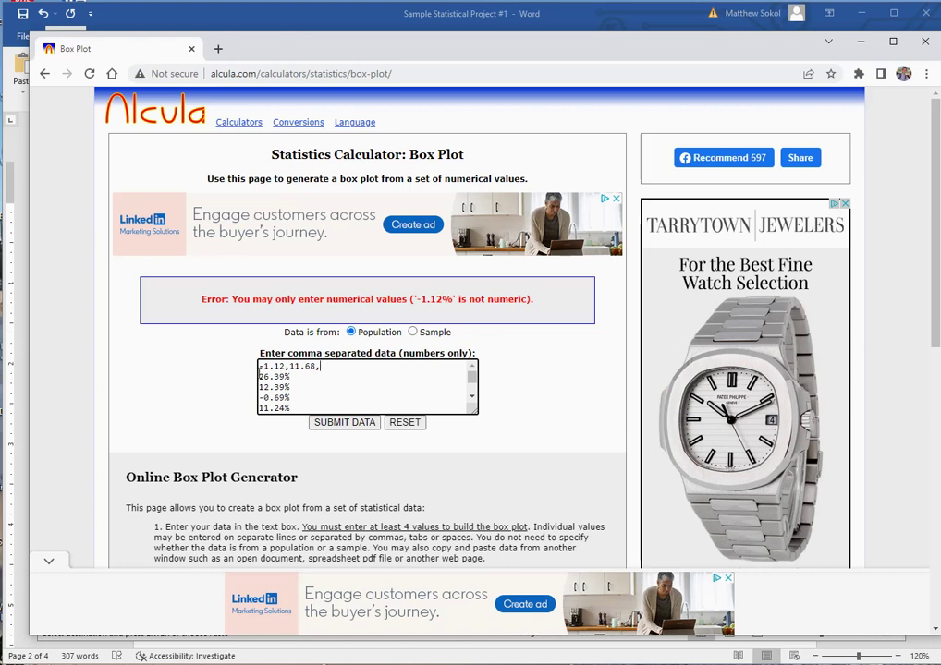
key("Delete")
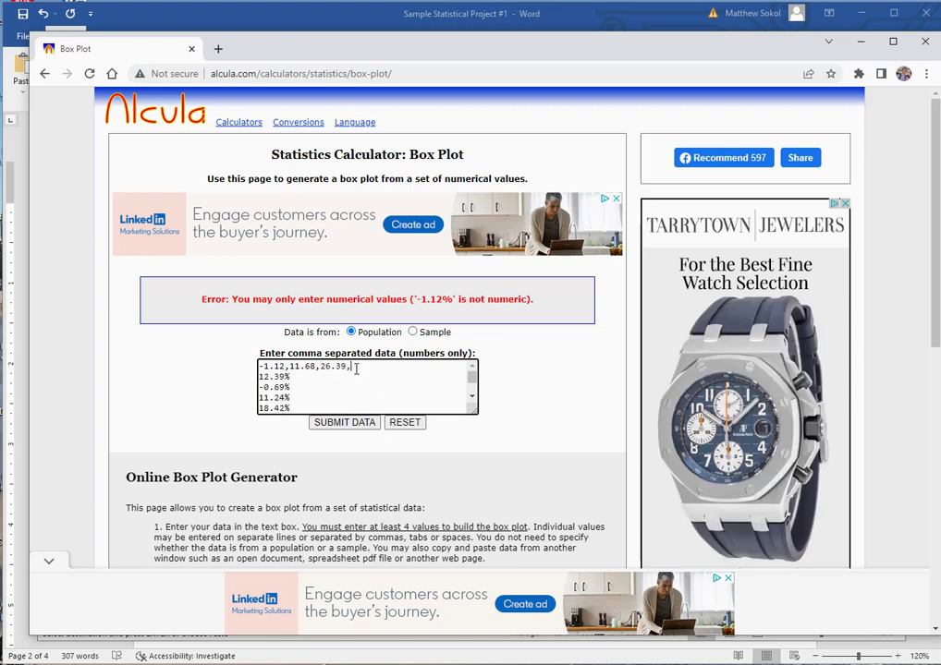
key("Delete")
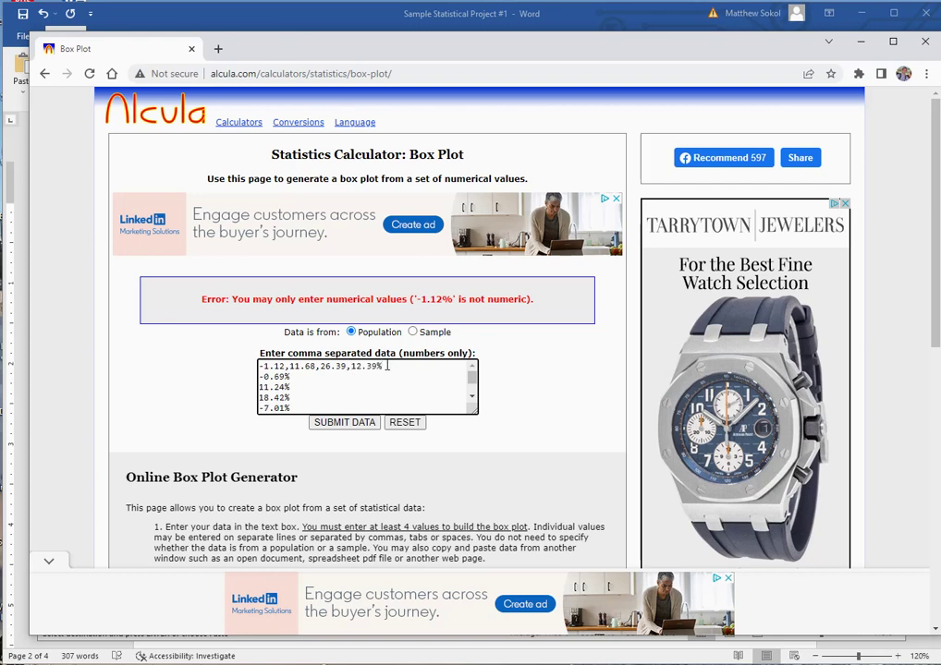
key("Delete")
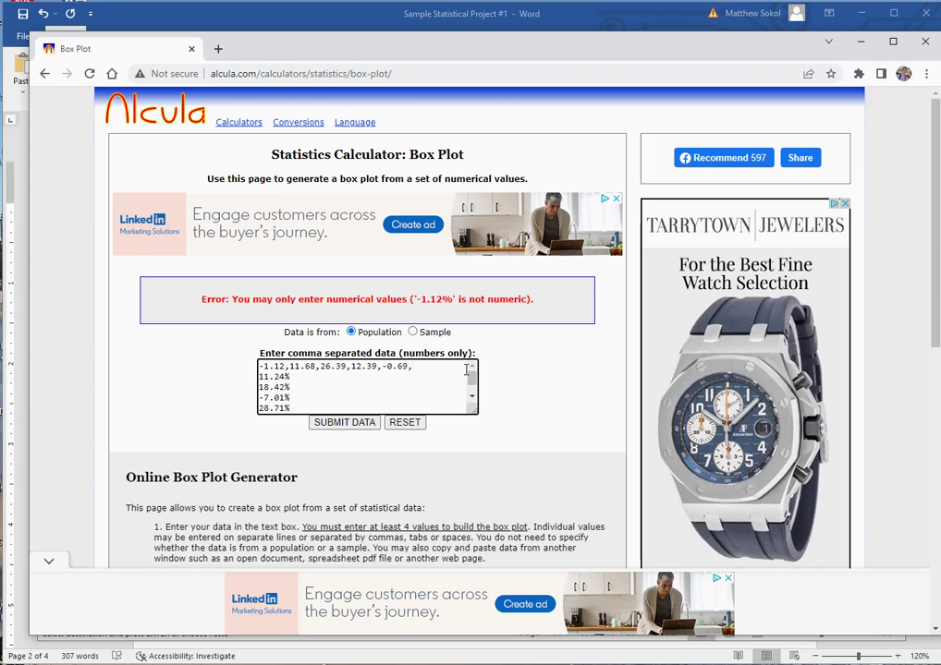
key("Delete")
key("Delete")
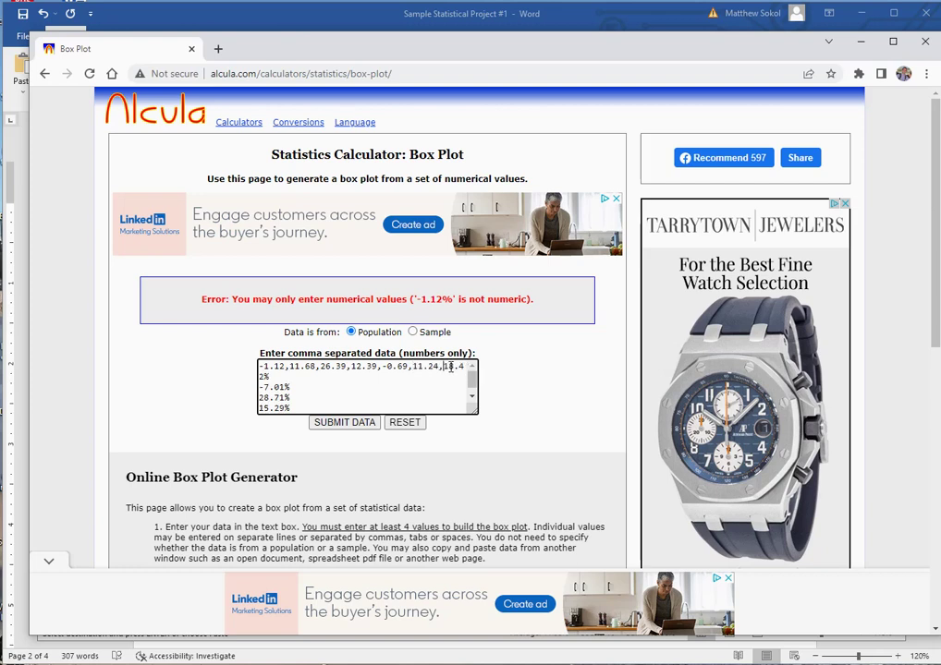
left_click(260, 374)
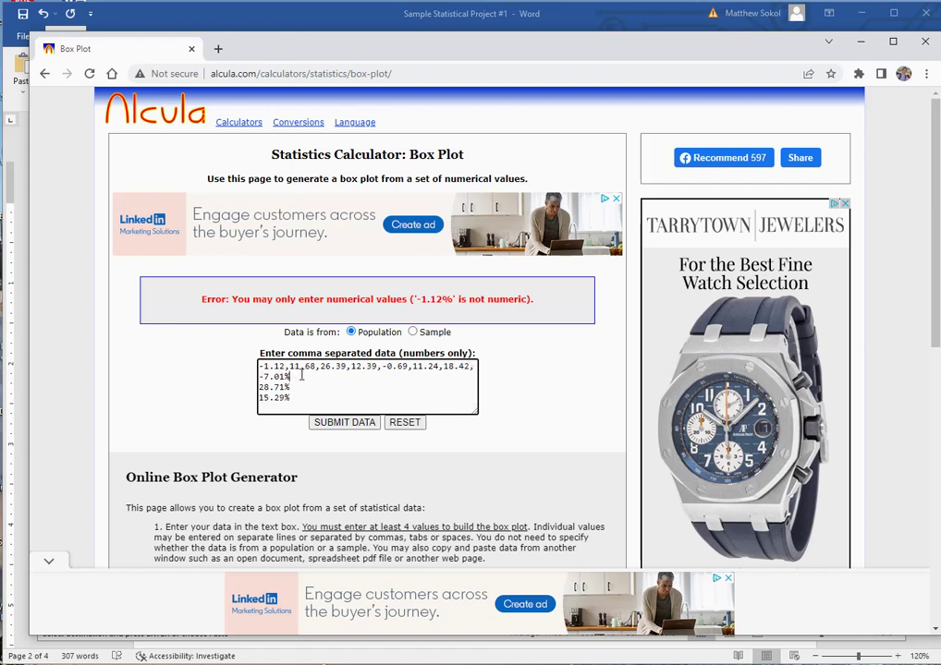
key("Delete")
key("Delete")
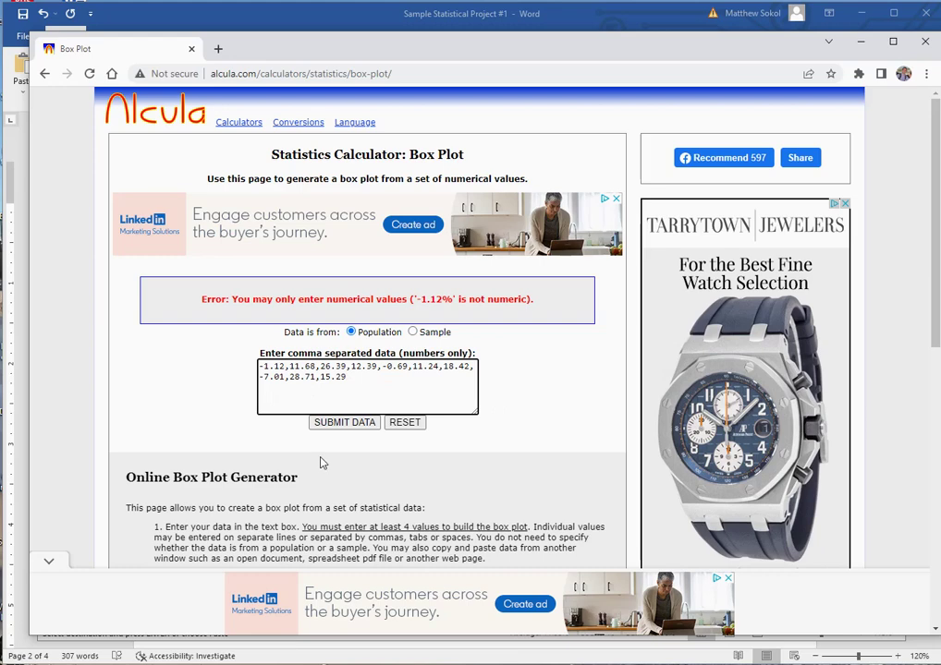
left_click(348, 422)
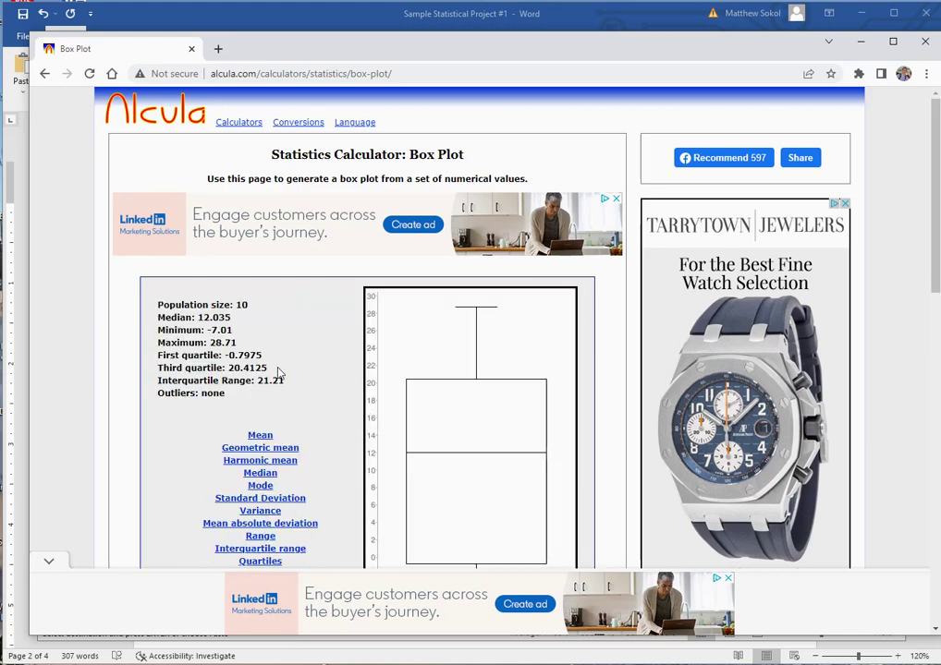
Copy the generated box plot image from the website and paste it as a picture on a new line below the Excel box plot in Word.
scroll(399, 322, "down", 2)
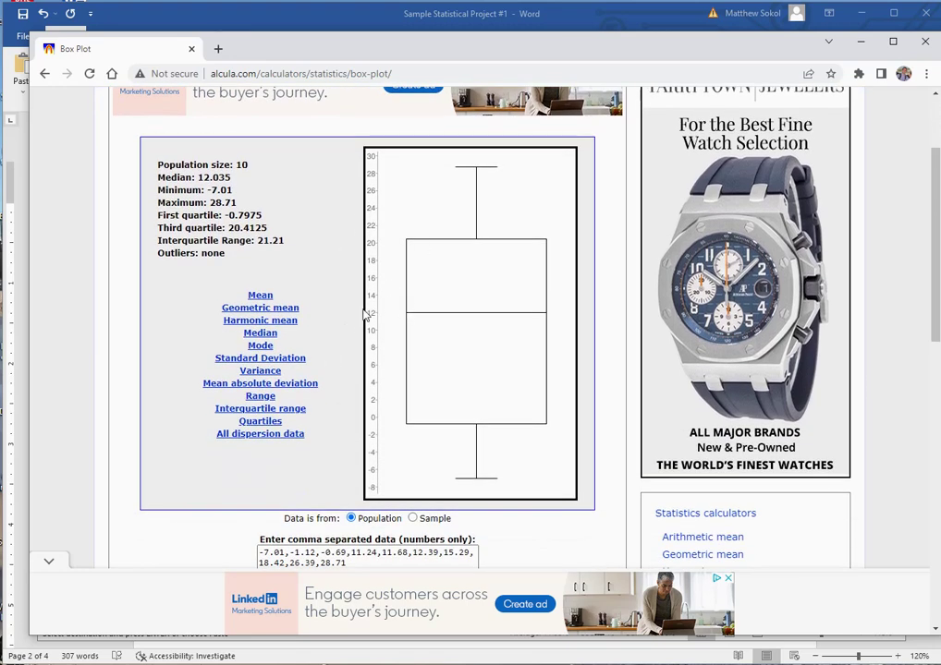
right_click(393, 202)
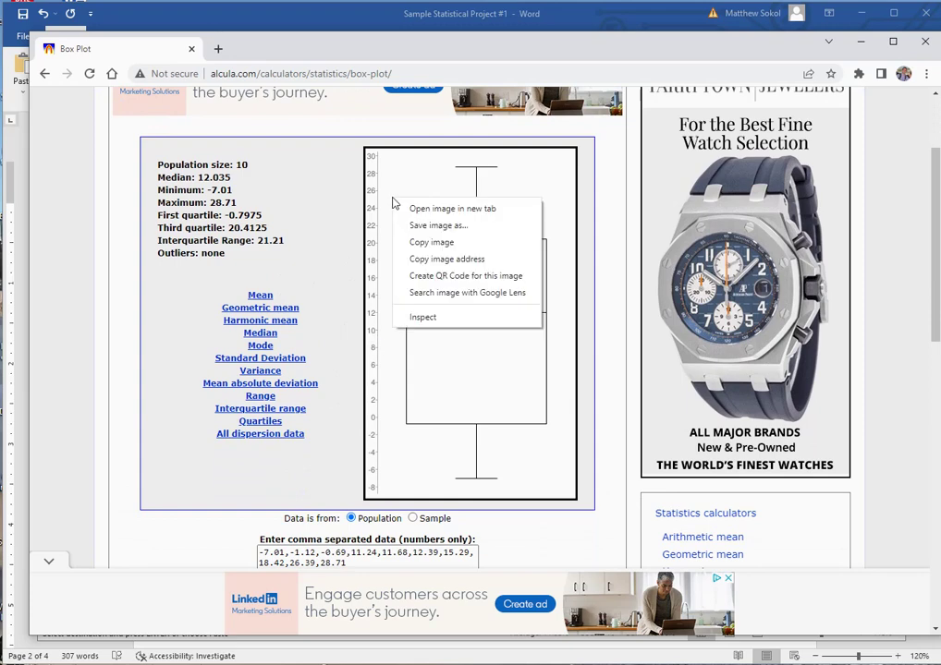
left_click(421, 243)
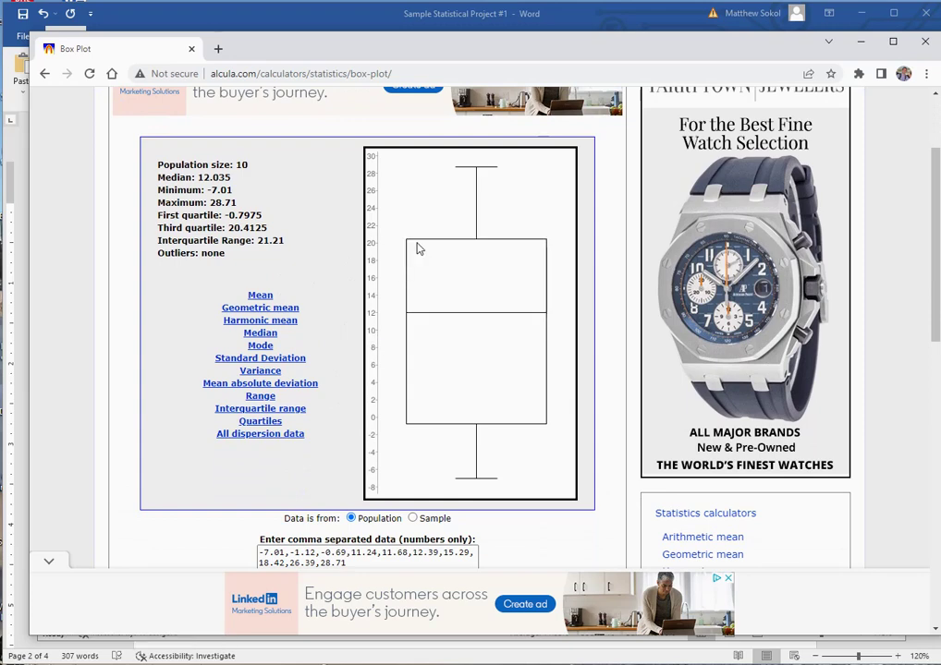
left_click(367, 15)
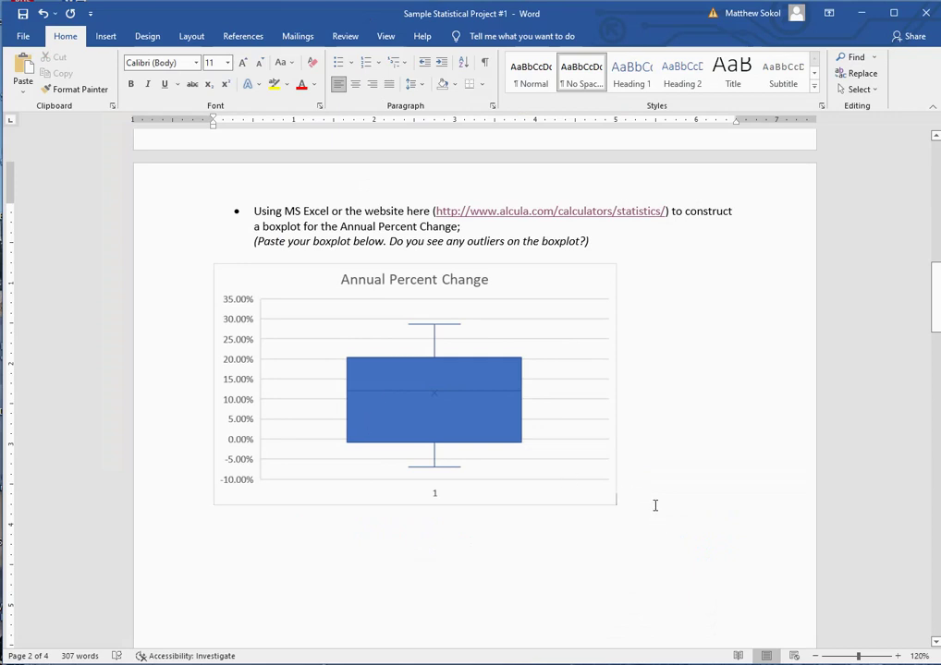
key("Return")
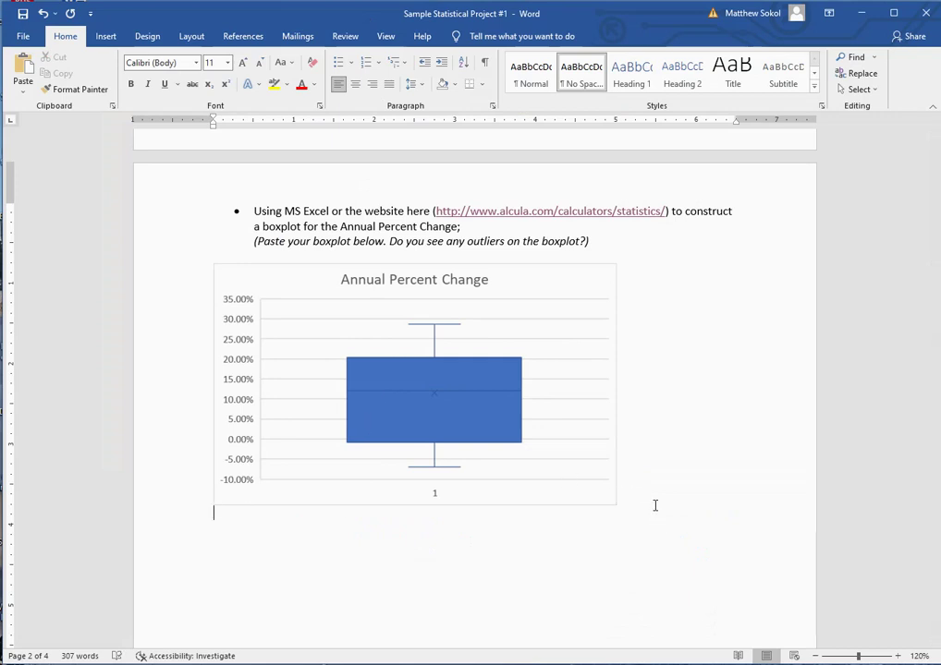
left_click(22, 86)
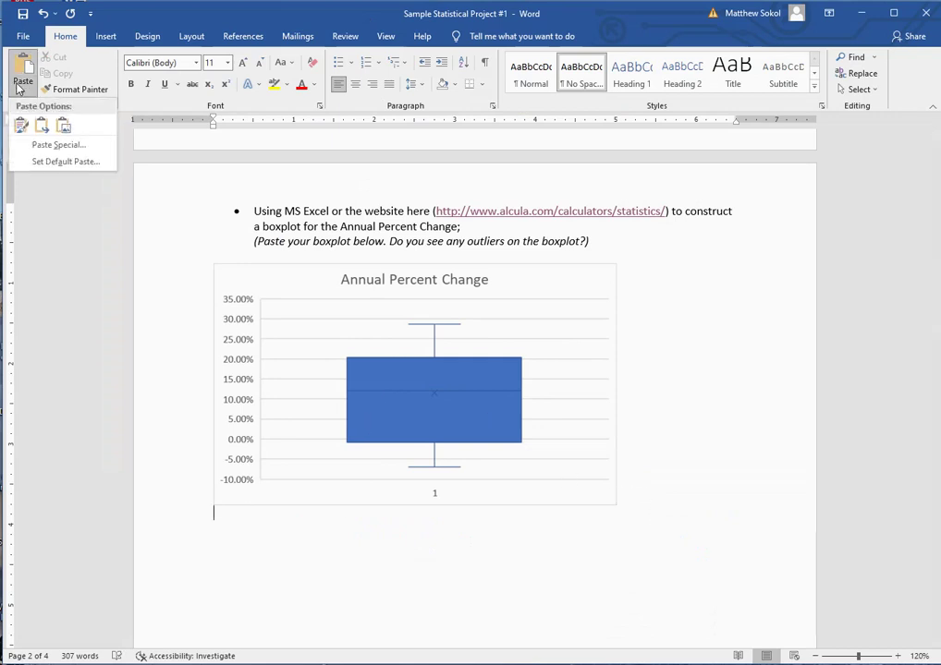
left_click(66, 128)
Compare the Excel and website box plots in the document and check them for outliers.
scroll(379, 360, "down", 2)
scroll(380, 359, "up", 3)
scroll(379, 351, "down", 6)
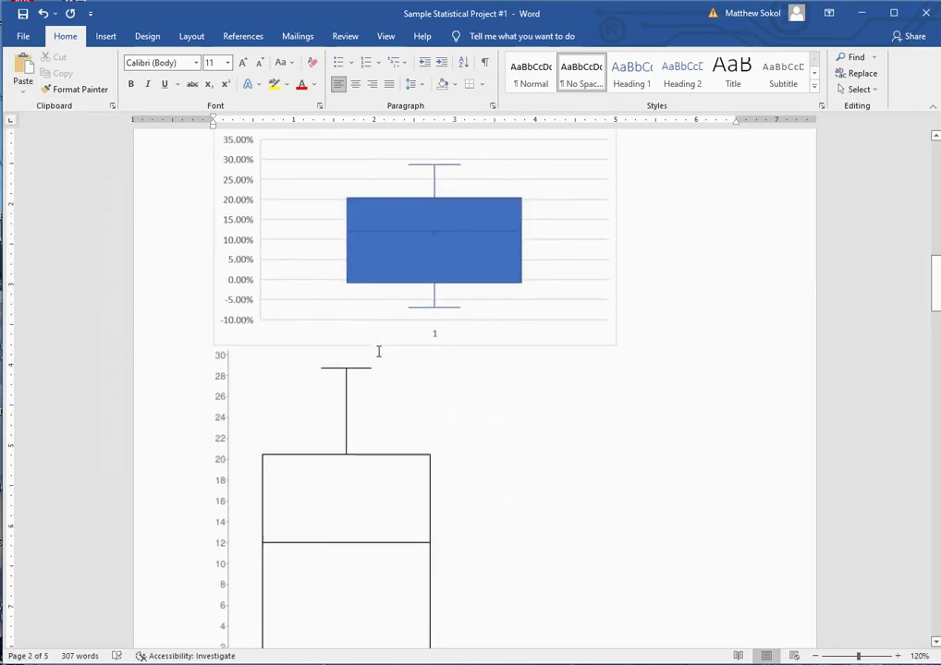
scroll(379, 351, "up", 3)
scroll(380, 317, "up", 3)
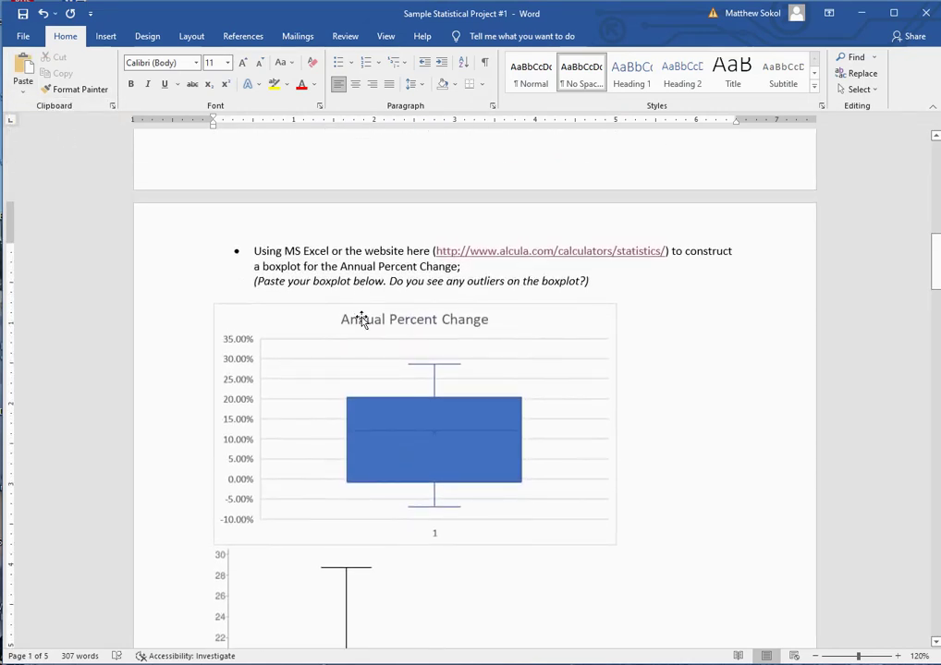
scroll(484, 321, "down", 7)
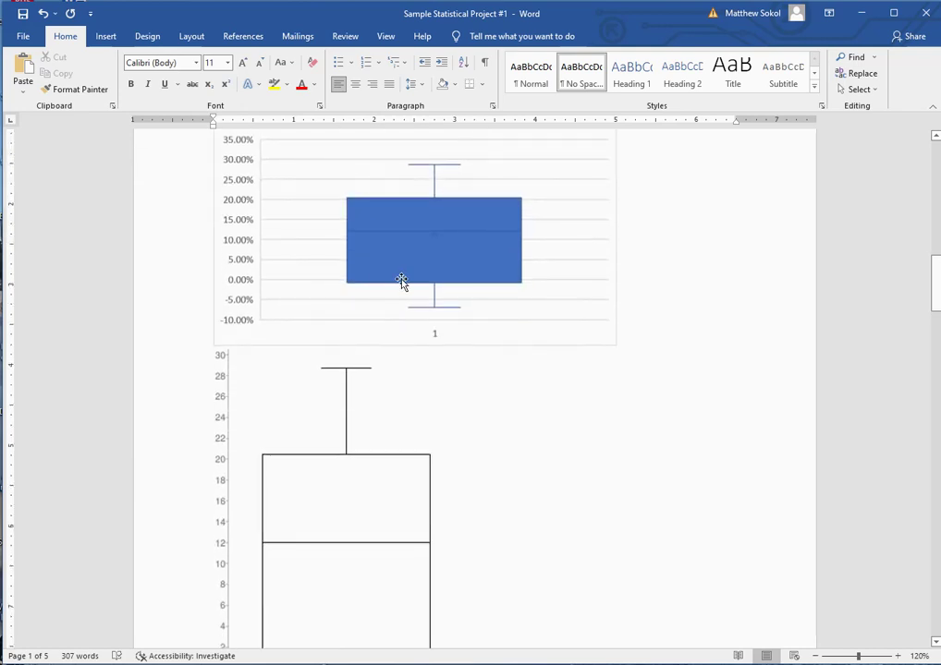
scroll(316, 395, "up", 3)
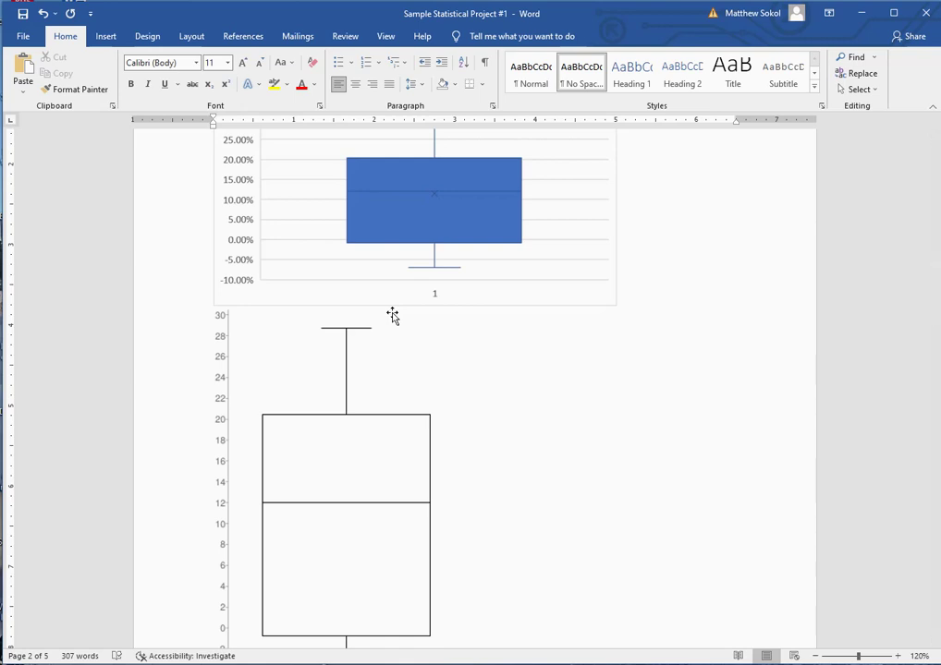
scroll(392, 316, "down", 4)
scroll(342, 428, "up", 8)
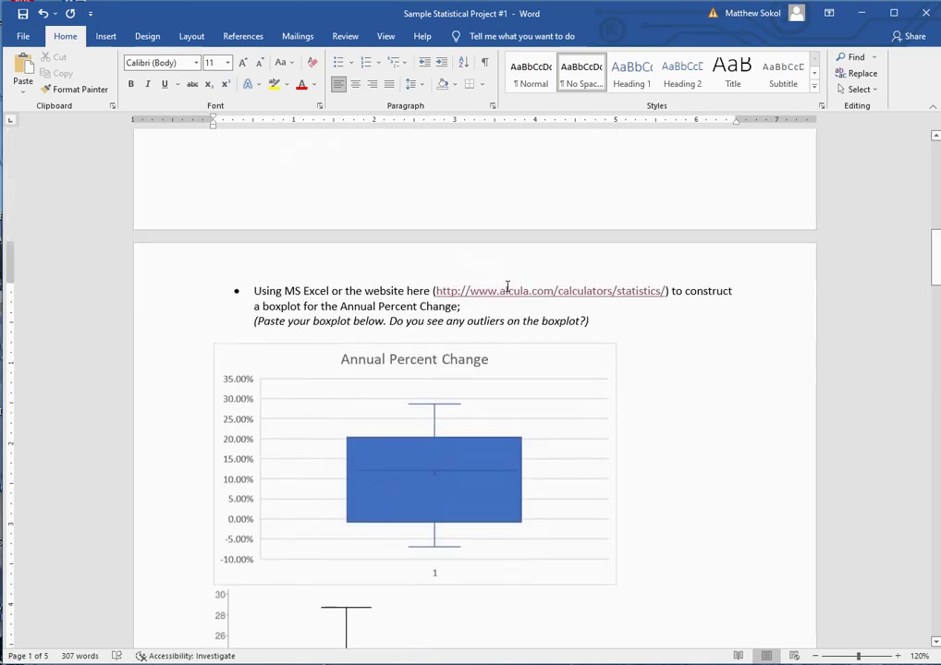
Remove the empty lines and blank page between the box plots and the scatter plot question so the question moves up.
scroll(185, 379, "down", 10)
scroll(223, 352, "up", 3)
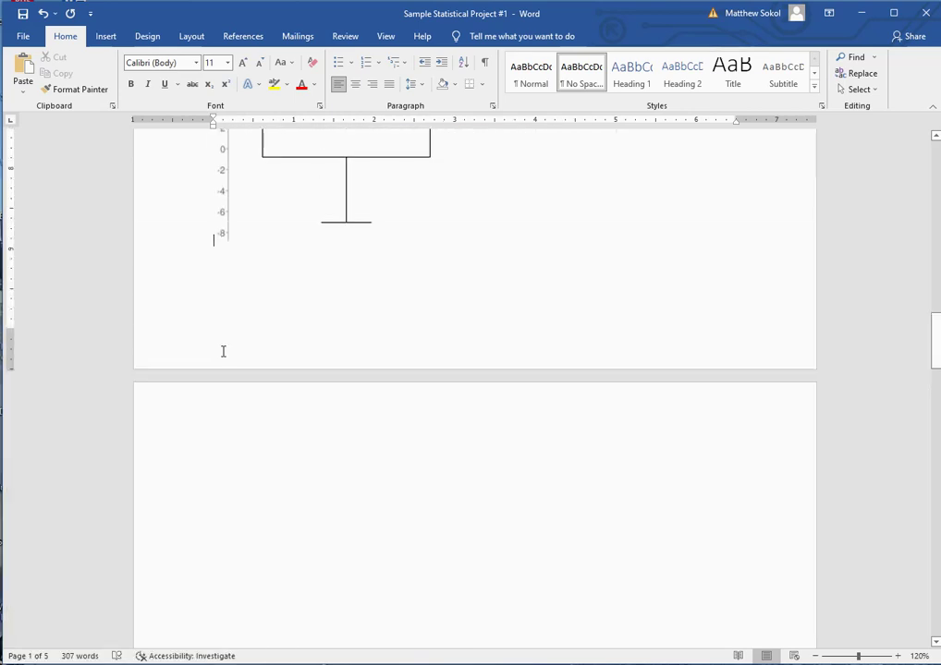
left_click(237, 428)
key("Return")
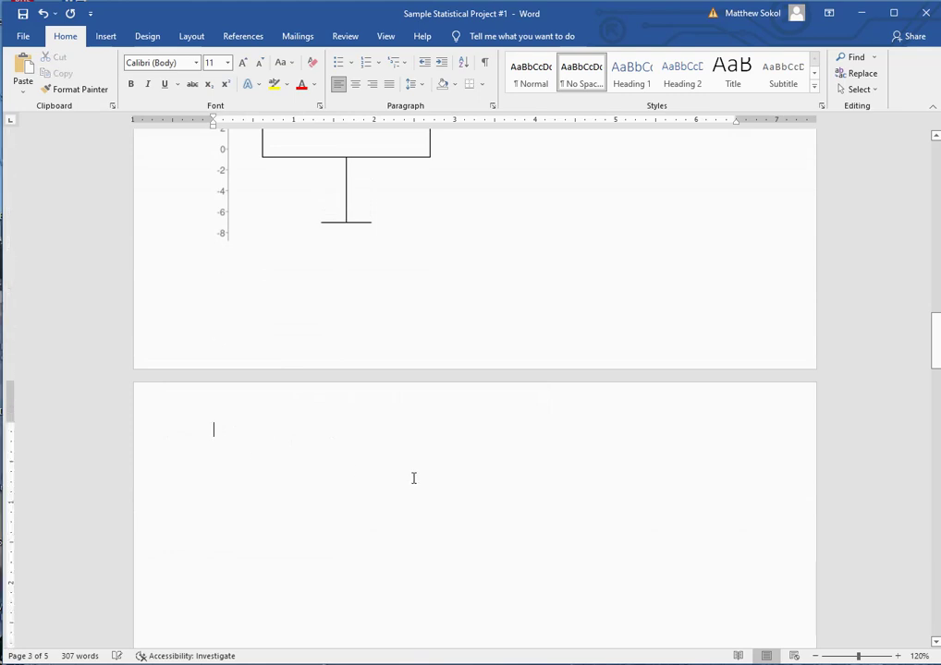
key("ctrl+v")
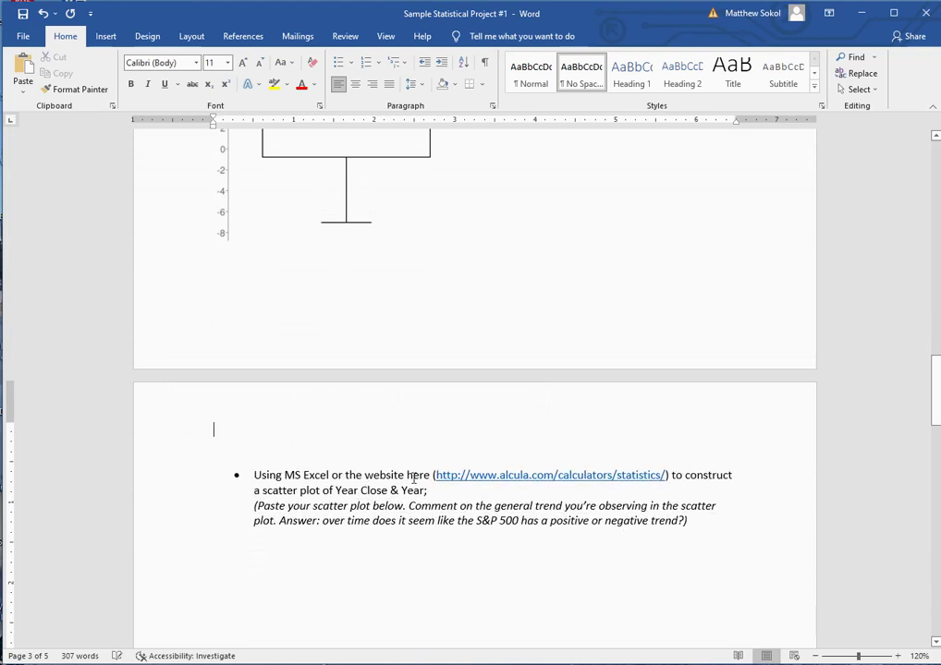
key("Delete")
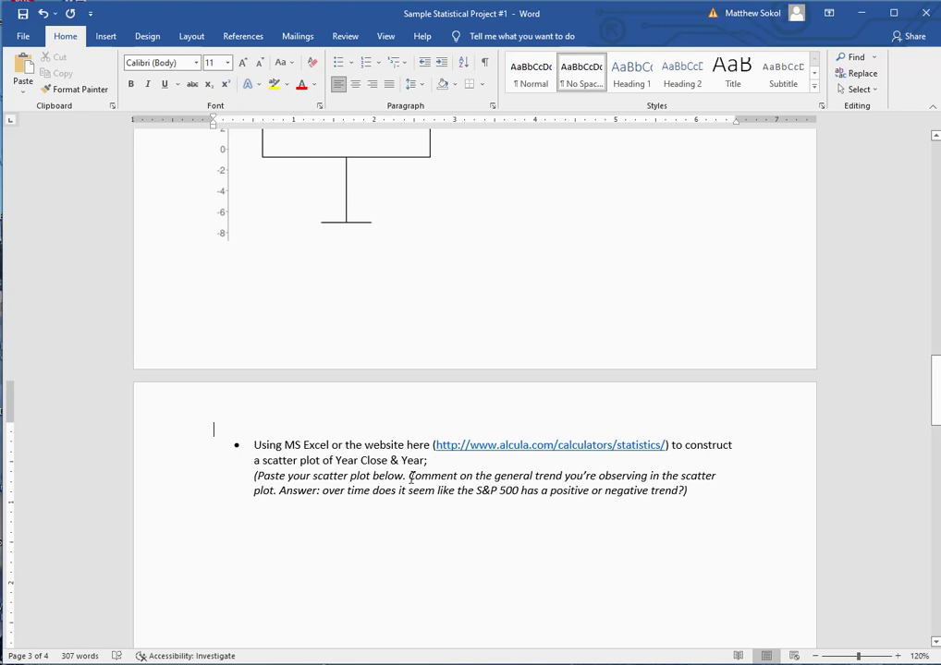
Switch to the Book1 workbook in Excel and delete the Annual Percent Change box plot from Sheet1.
mouse_move(437, 664)
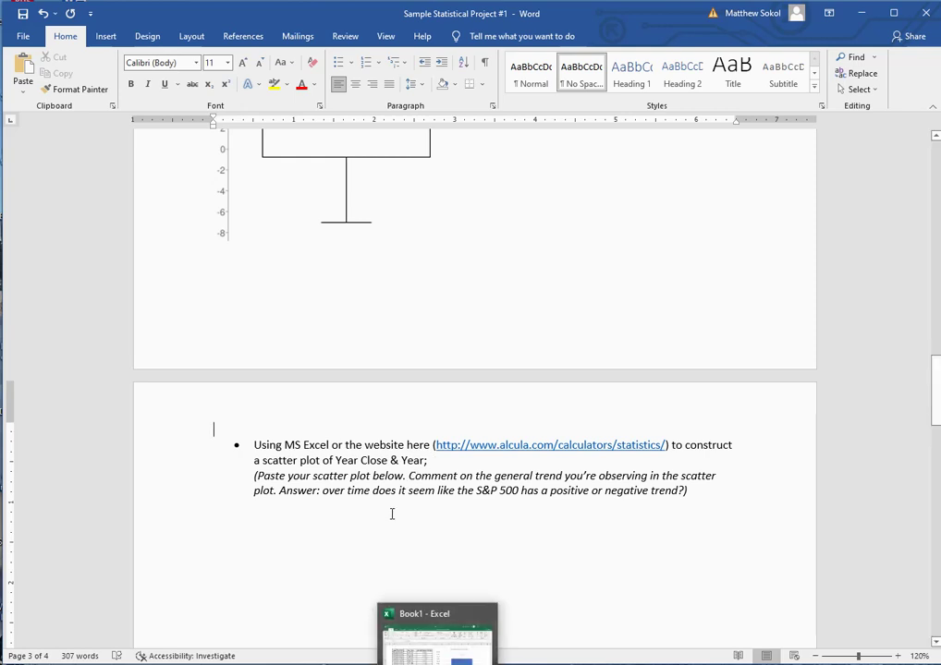
left_click(427, 633)
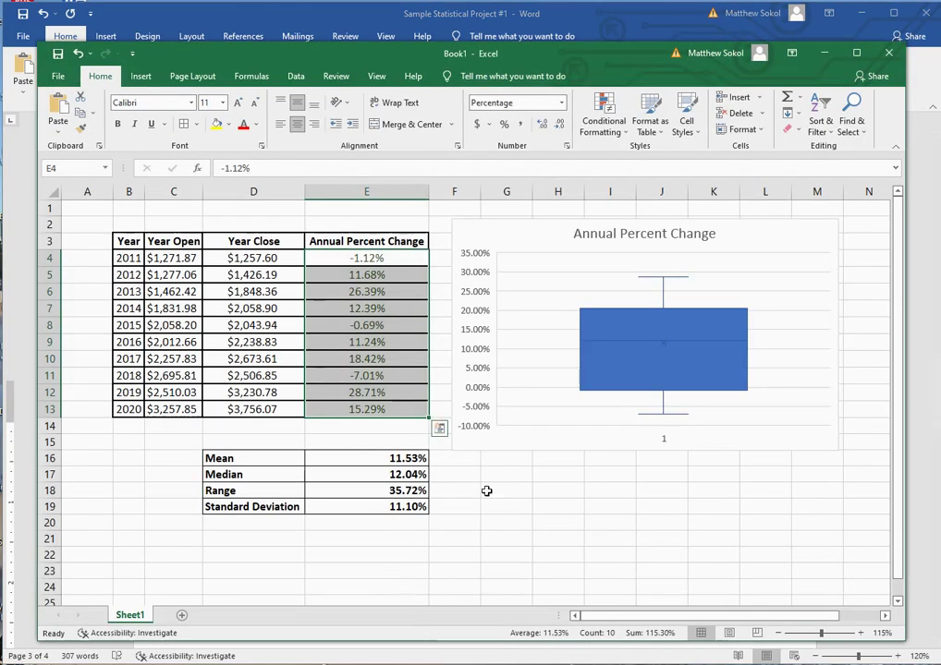
left_click(488, 234)
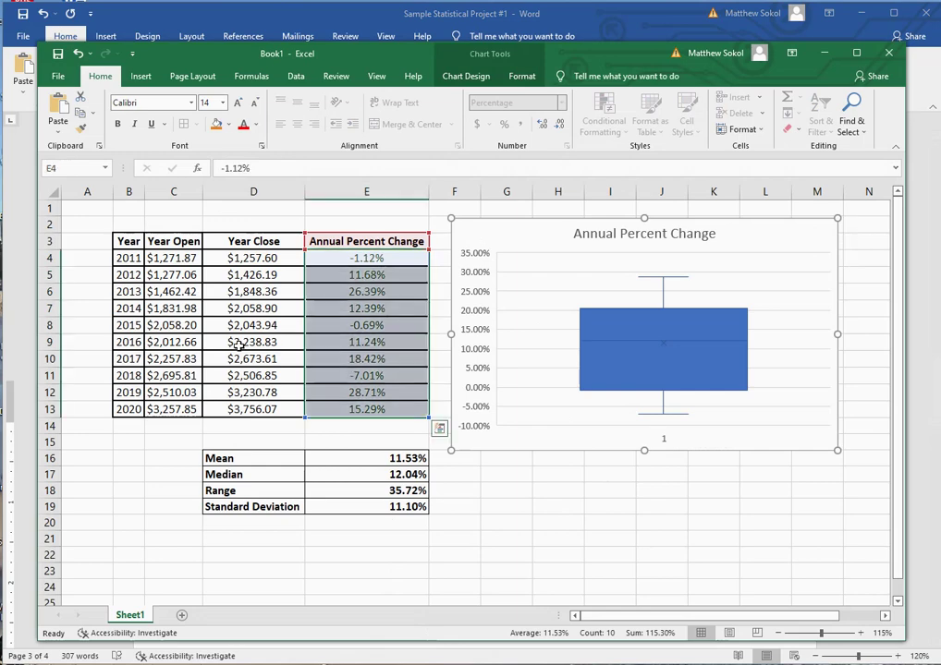
key("Delete")
Highlight the Year column B3:B13 and the Year Close column D3:D13 with yellow fill.
left_click_drag(126, 240, 130, 409)
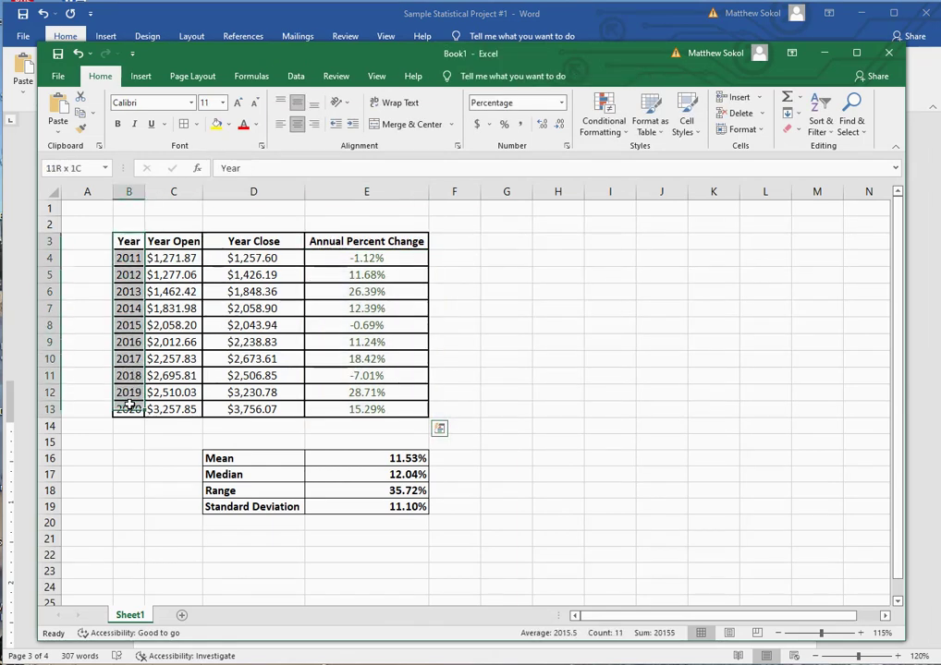
left_click(216, 124)
left_click_drag(238, 246, 262, 410)
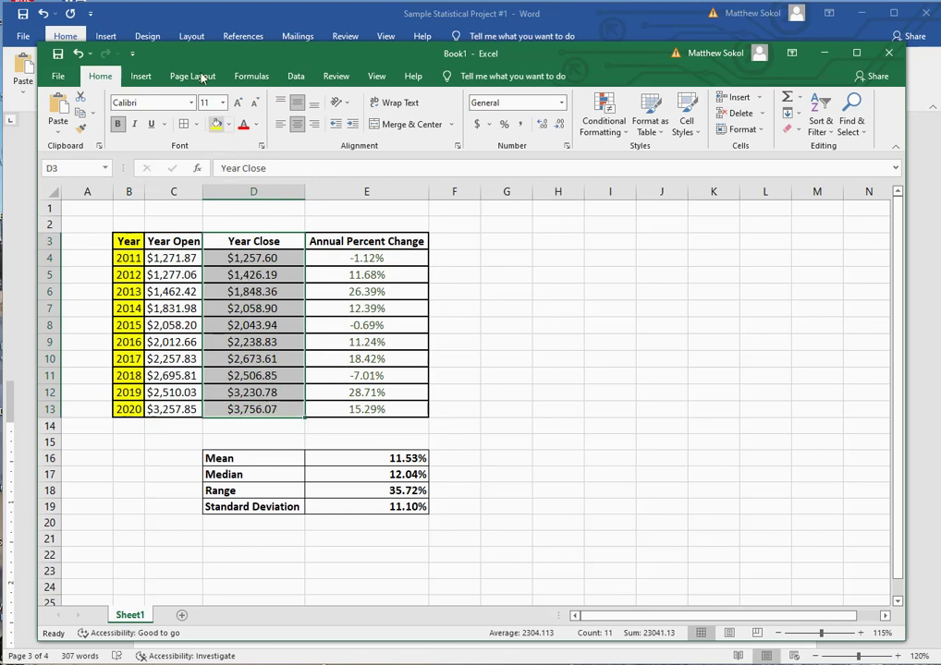
left_click(215, 124)
left_click(252, 291)
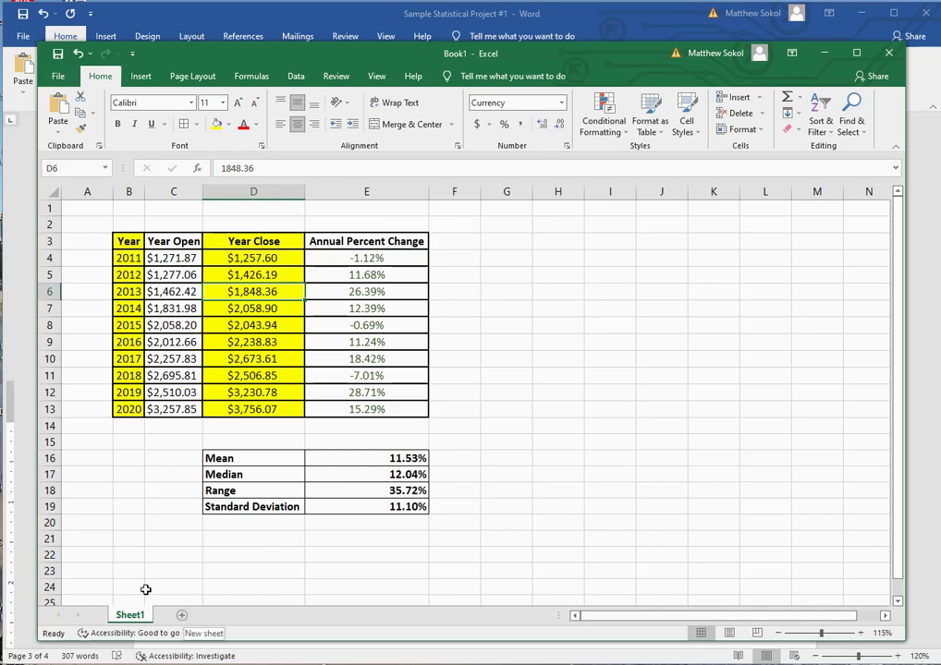
Copy the Year, Year Open and Year Close columns (B3:D13) into a new sheet, starting at B3.
left_click_drag(128, 241, 251, 404)
key("ctrl+c")
left_click(184, 617)
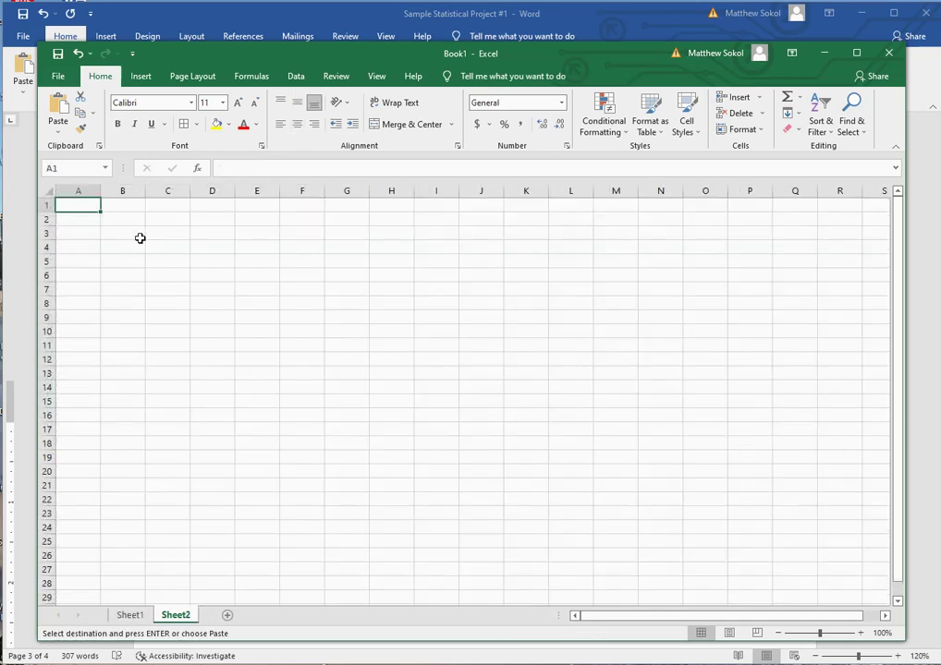
left_click(113, 237)
key("ctrl+v")
Delete the Year Open column from Sheet2 and autofit the Year Close column's width to its dollar values.
left_click(162, 187)
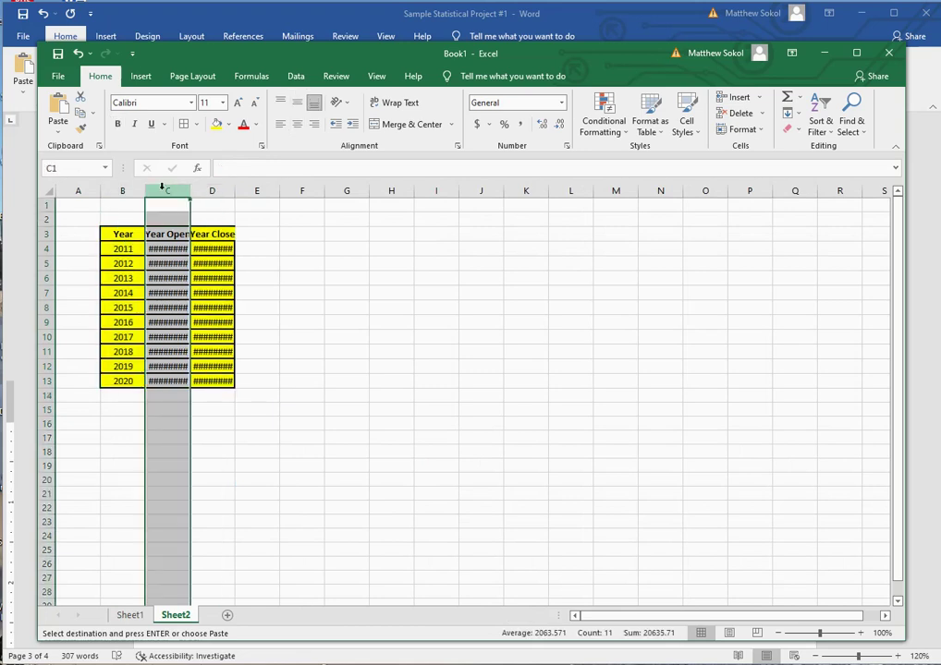
right_click(163, 189)
left_click(196, 304)
left_click(210, 260)
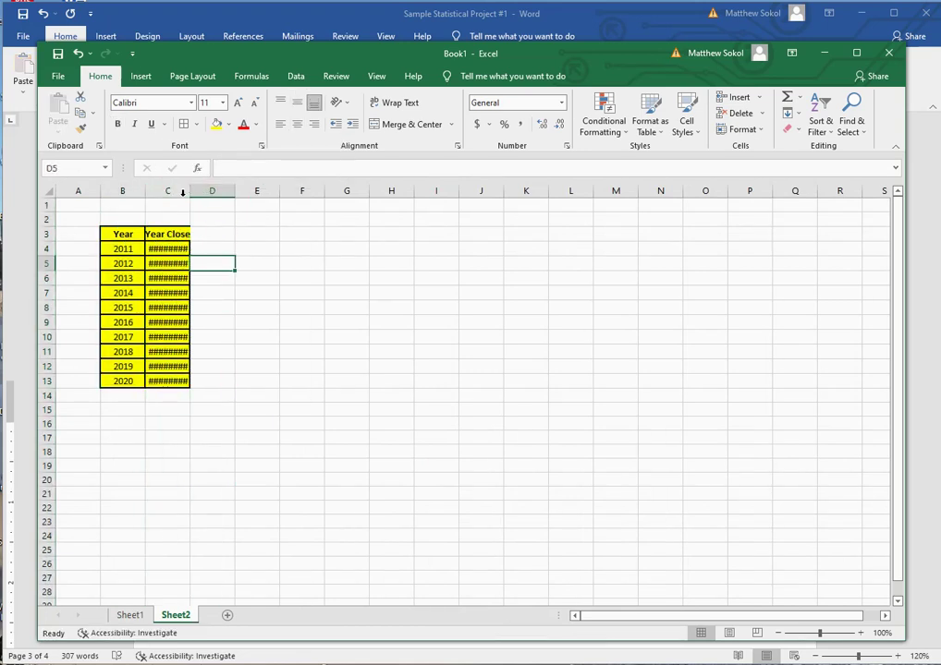
double_click(188, 195)
left_click(198, 280)
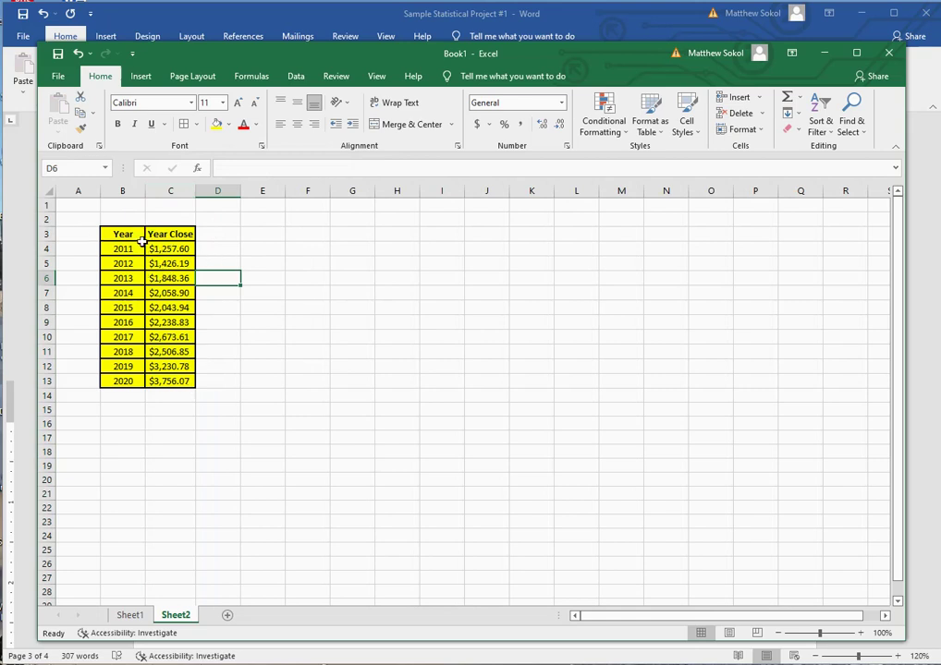
Insert an X Y scatter chart from B3:C13, using the variant that plots Year Close against Year.
left_click_drag(128, 237, 175, 380)
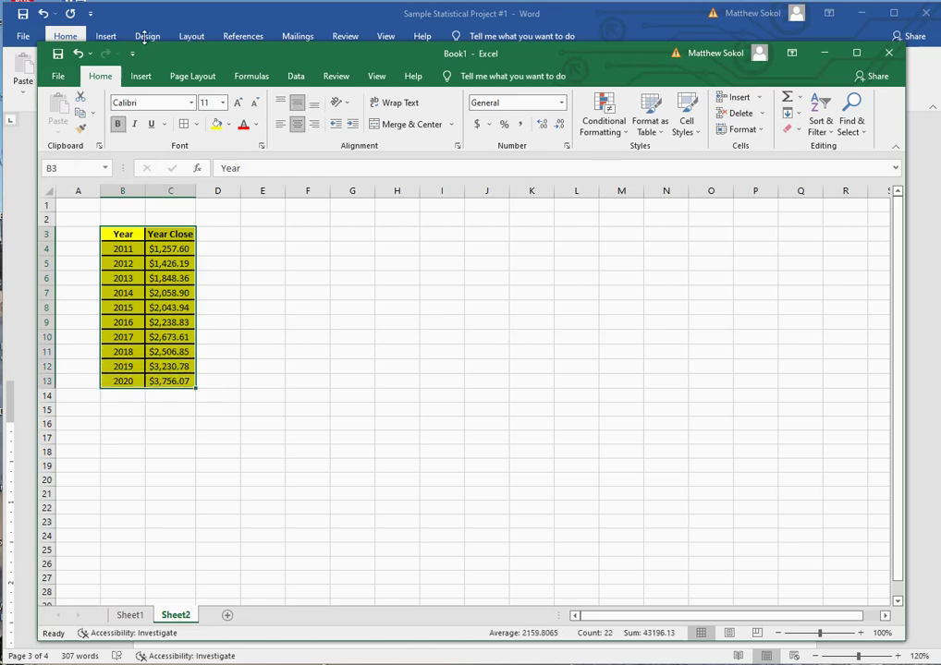
left_click(140, 75)
left_click(379, 116)
left_click(366, 164)
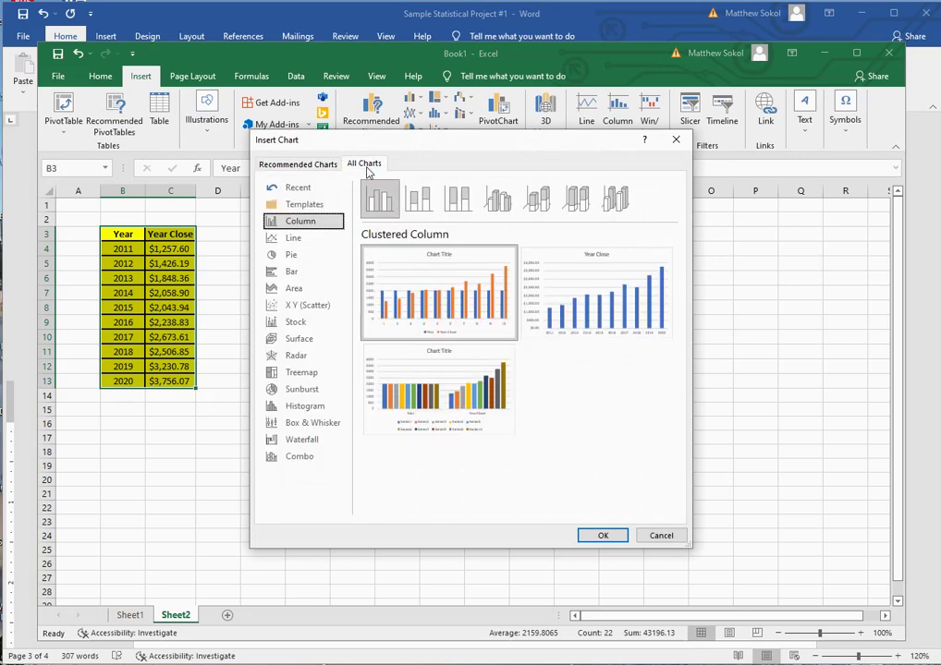
left_click(310, 306)
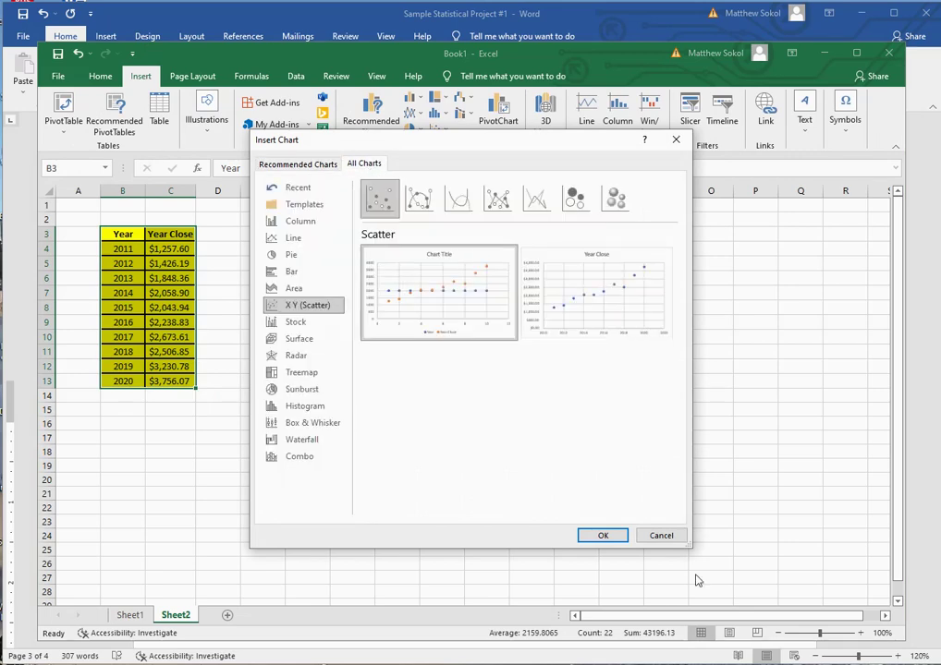
mouse_move(601, 309)
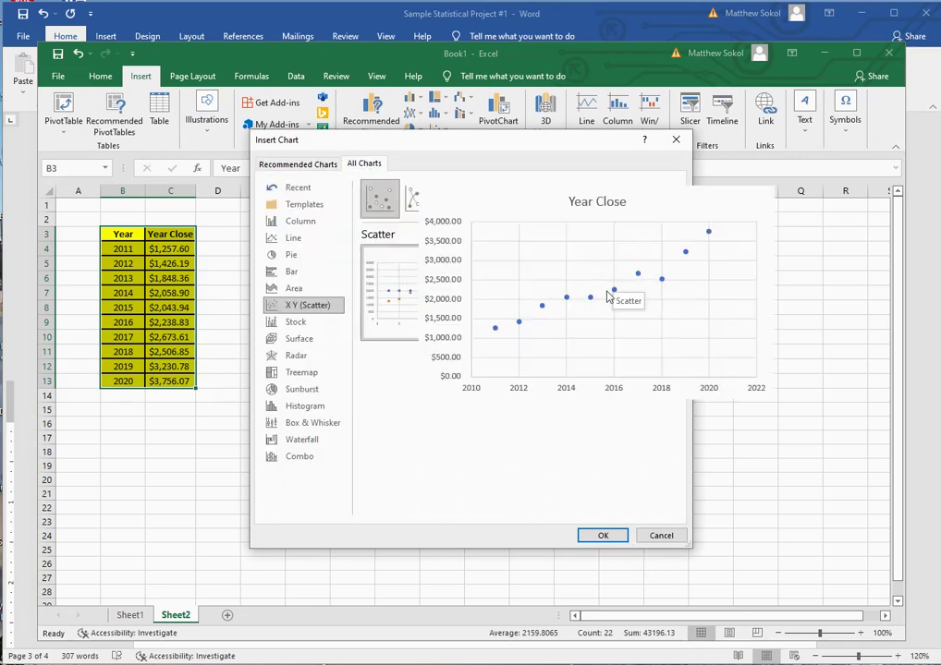
mouse_move(434, 278)
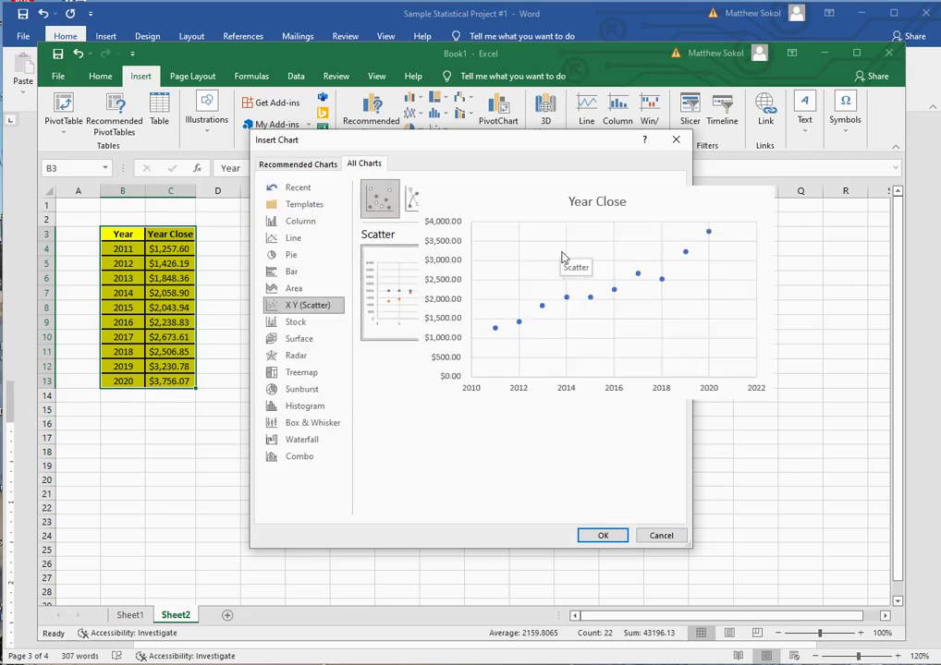
left_click(603, 536)
Place the scatter chart beside the Year and Year Close table, undoing any accidental shift of its plot area.
left_click_drag(419, 315, 330, 231)
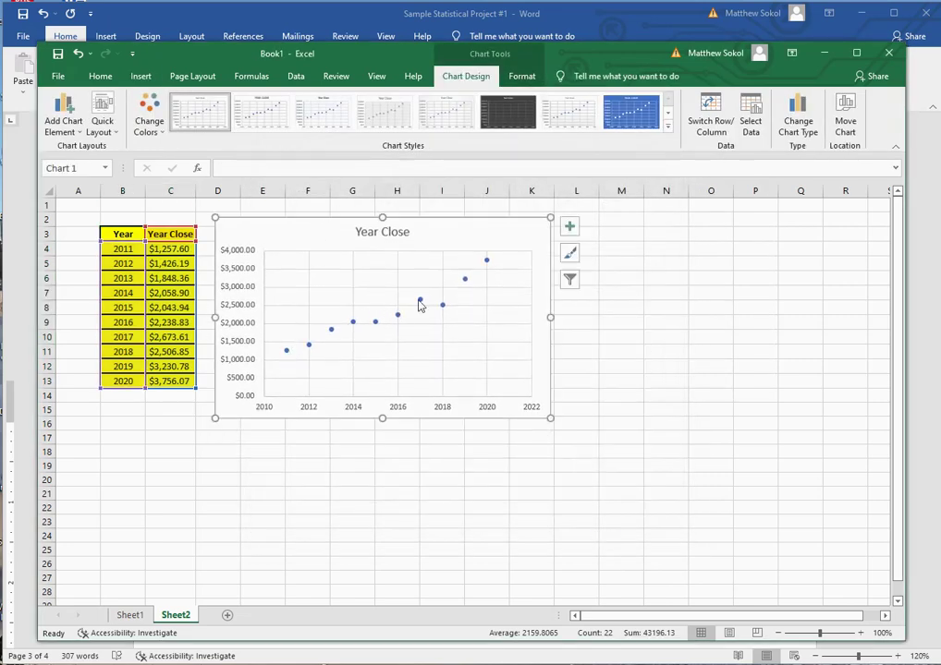
left_click_drag(439, 300, 443, 286)
left_click(79, 59)
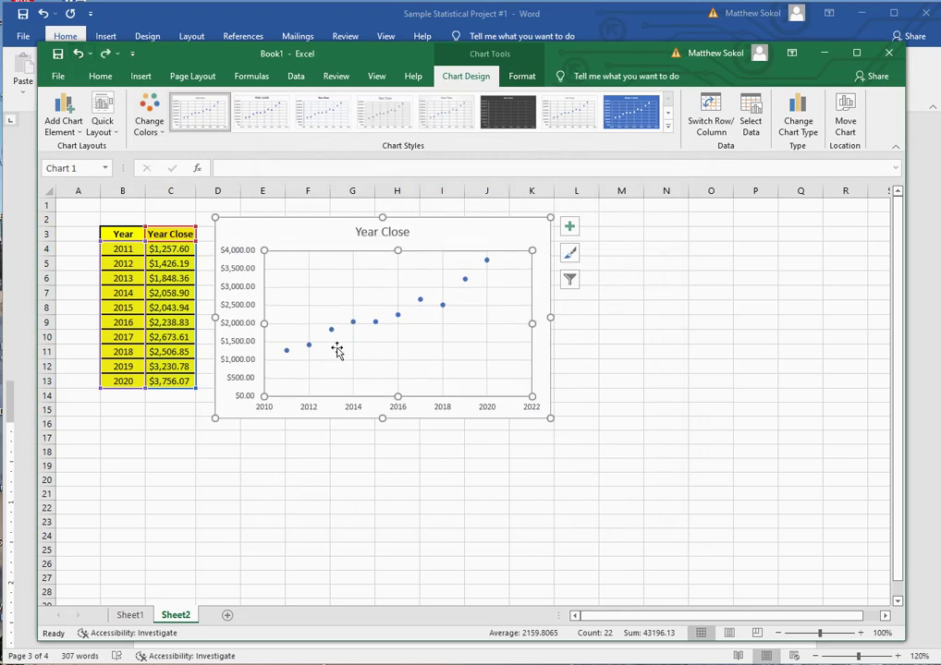
left_click(623, 427)
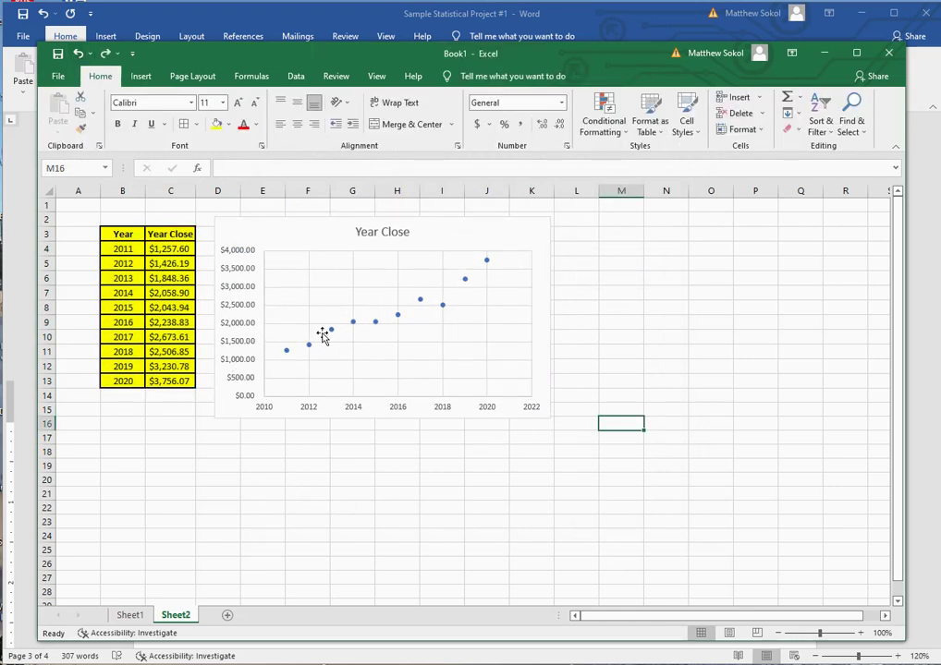
Copy the Year Close scatter chart and paste it as a picture below the scatter plot question in Word.
right_click(255, 231)
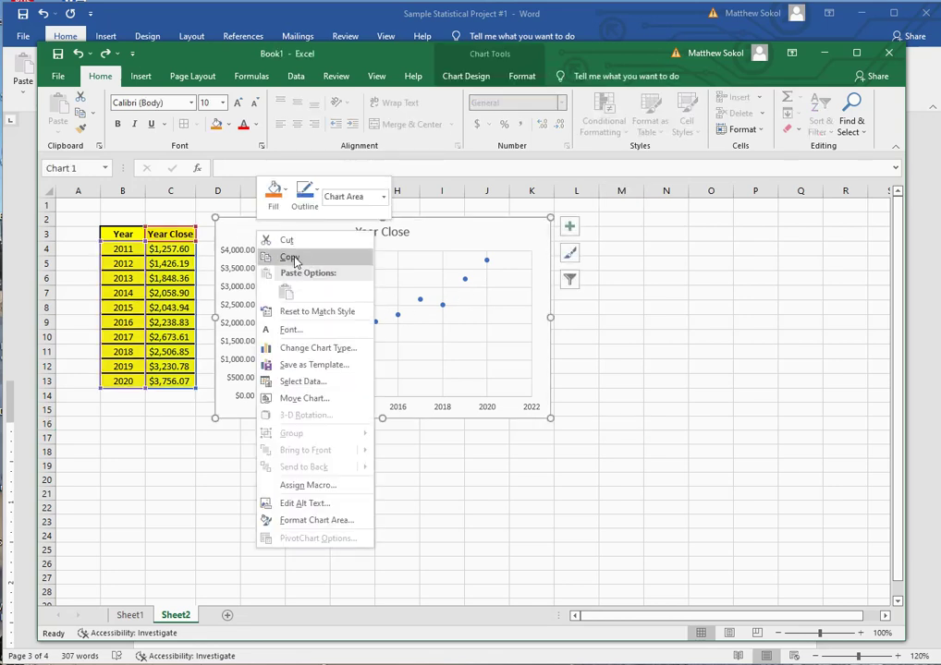
left_click(294, 259)
left_click(22, 231)
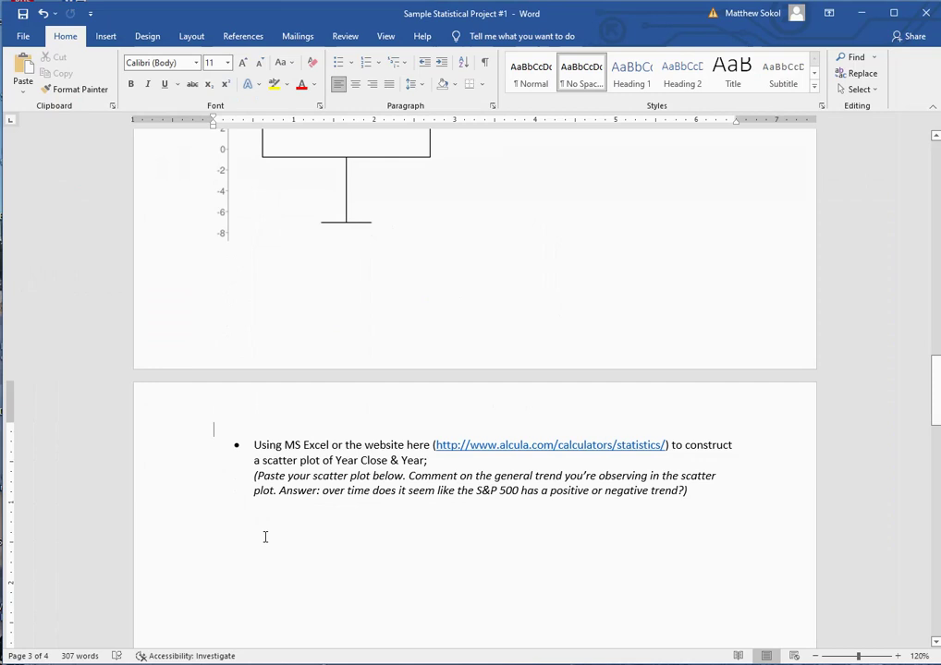
left_click(22, 83)
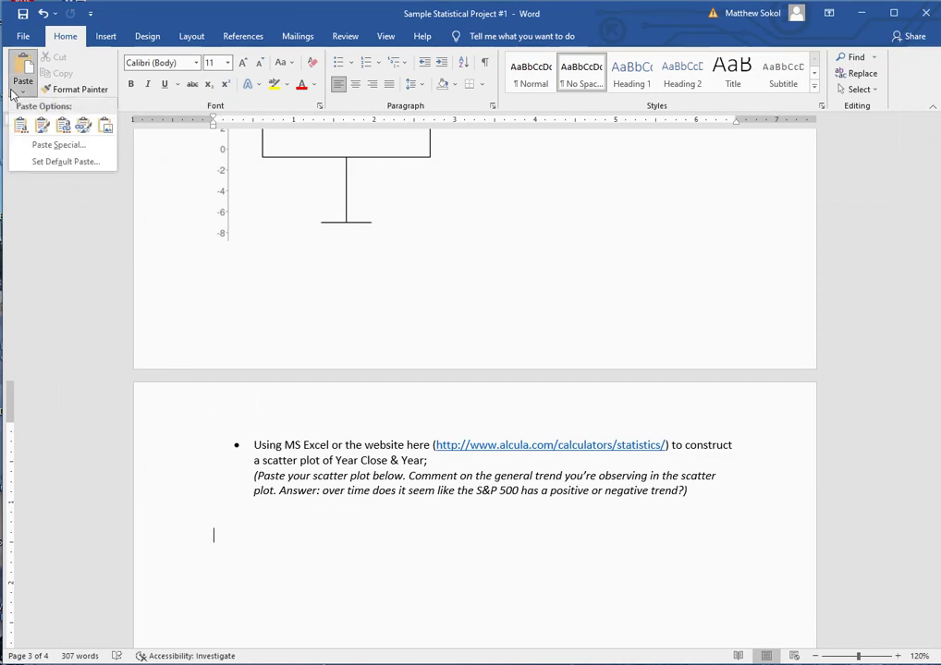
left_click(103, 126)
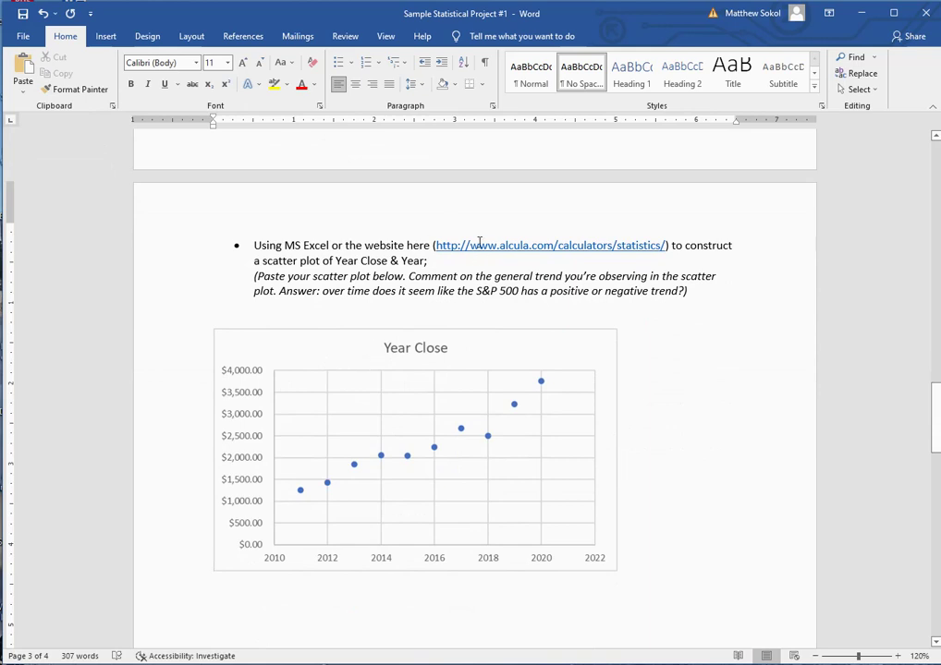
Switch to the browser and open Alcula's Scatter-plot generator from the statistics calculators list.
key("alt+Tab")
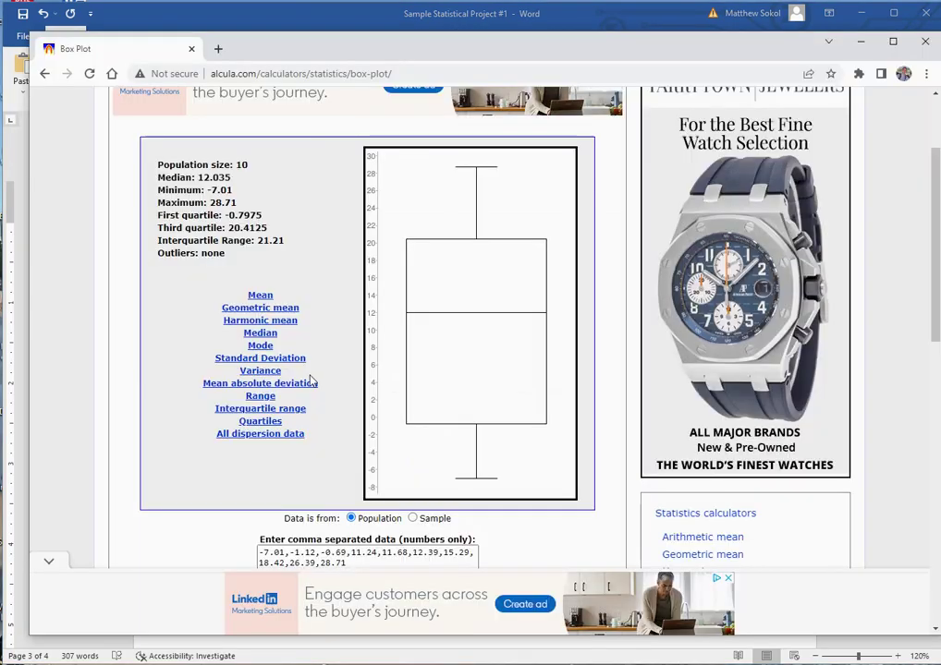
left_click(44, 74)
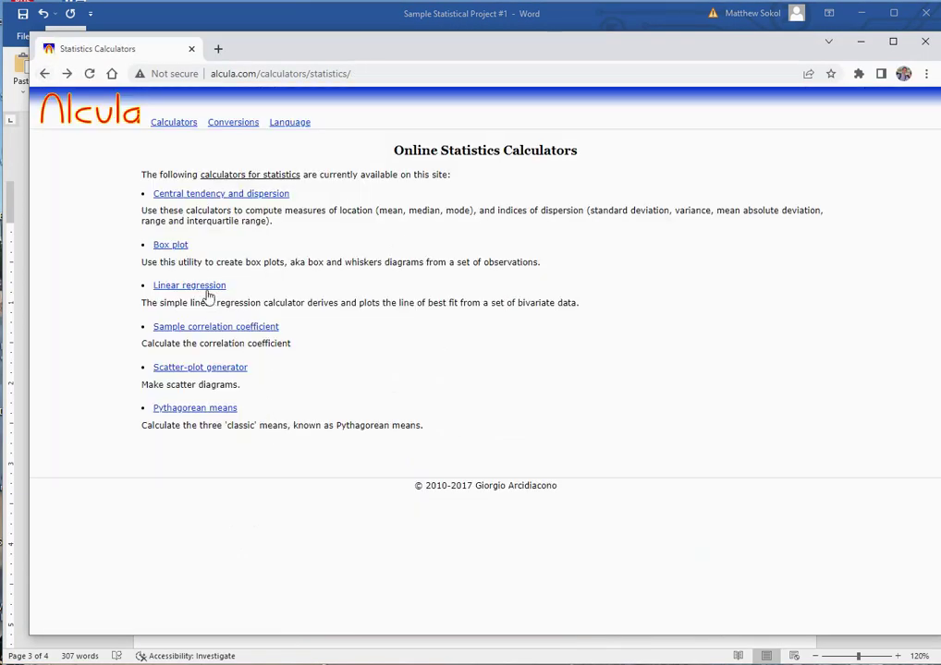
left_click(175, 373)
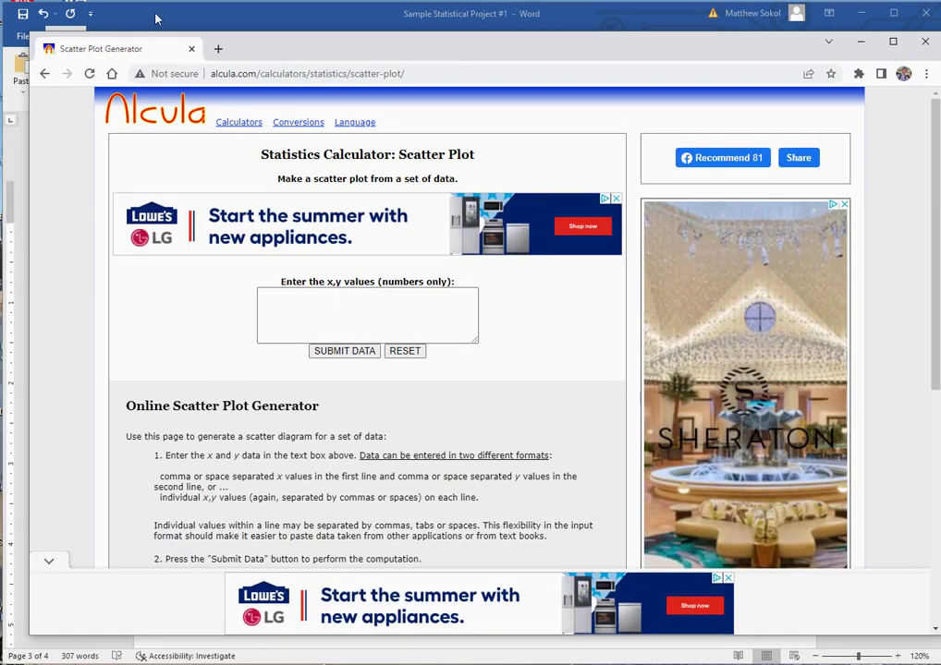
Copy the years and closing values in B4:C13 from Excel and paste them into Alcula's x,y values field.
key("alt+Tab")
left_click(147, 248)
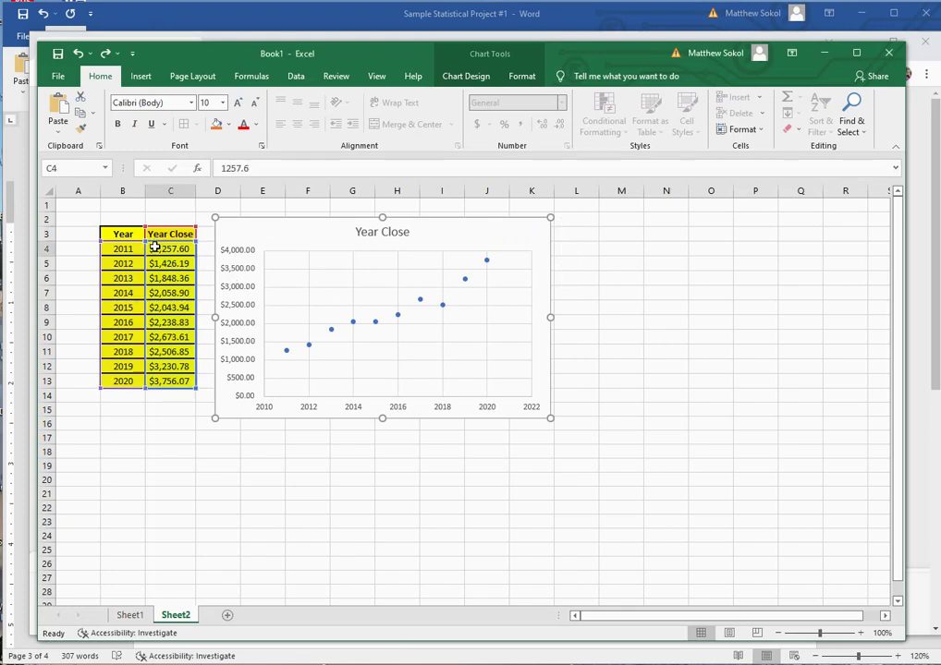
left_click_drag(123, 249, 168, 381)
left_click(122, 264)
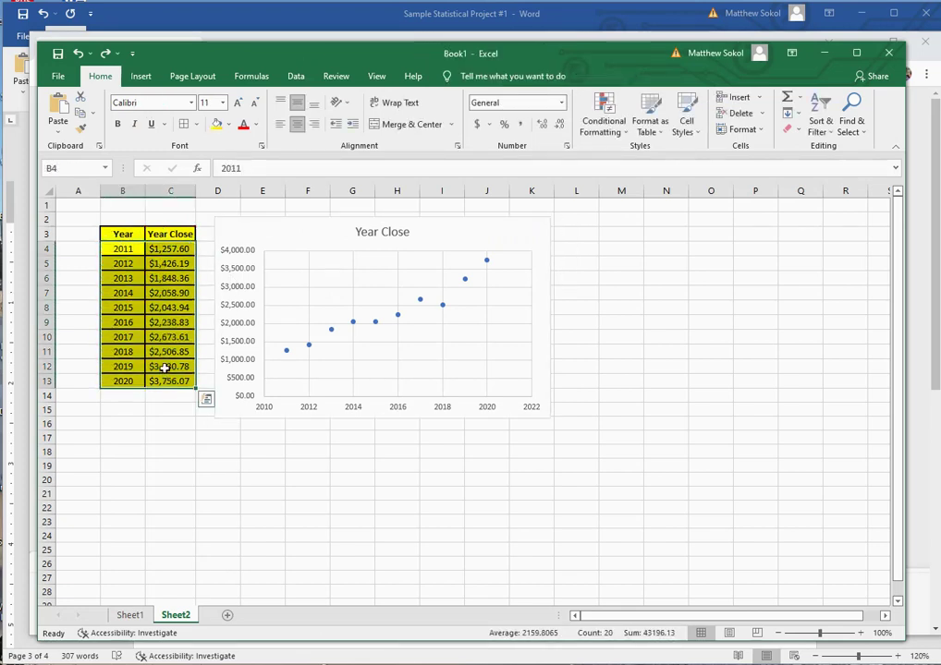
key("ctrl+c")
key("alt+Tab")
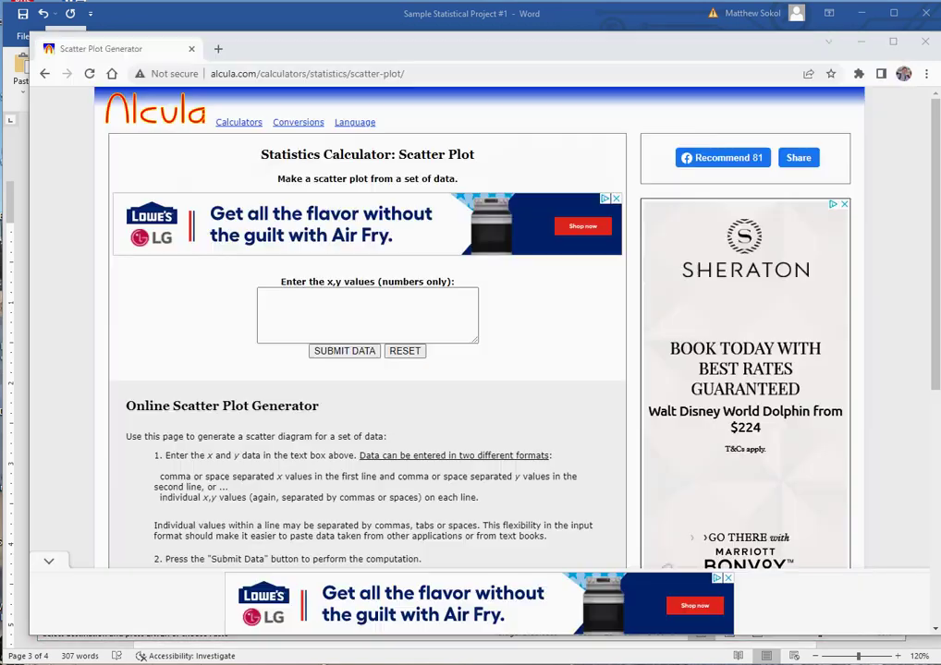
left_click(271, 314)
key("ctrl+v")
scroll(264, 314, "up", 3)
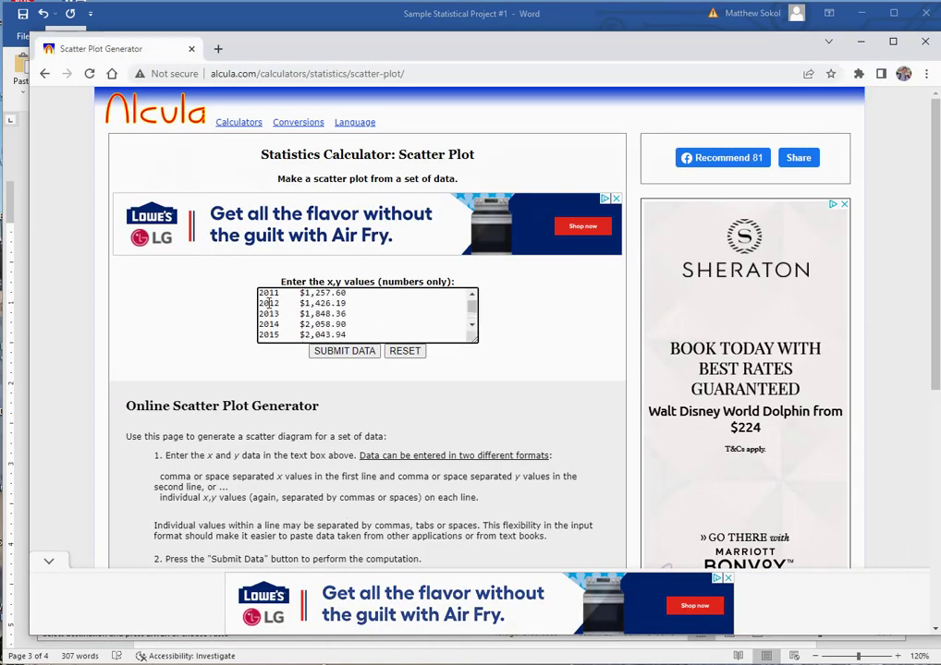
Reformat the 2011 and 2012 entries in Alcula's x,y values field as 2011,1257.60 and 2012,1426.19.
left_click_drag(282, 294, 280, 295)
type(",")
key("Delete")
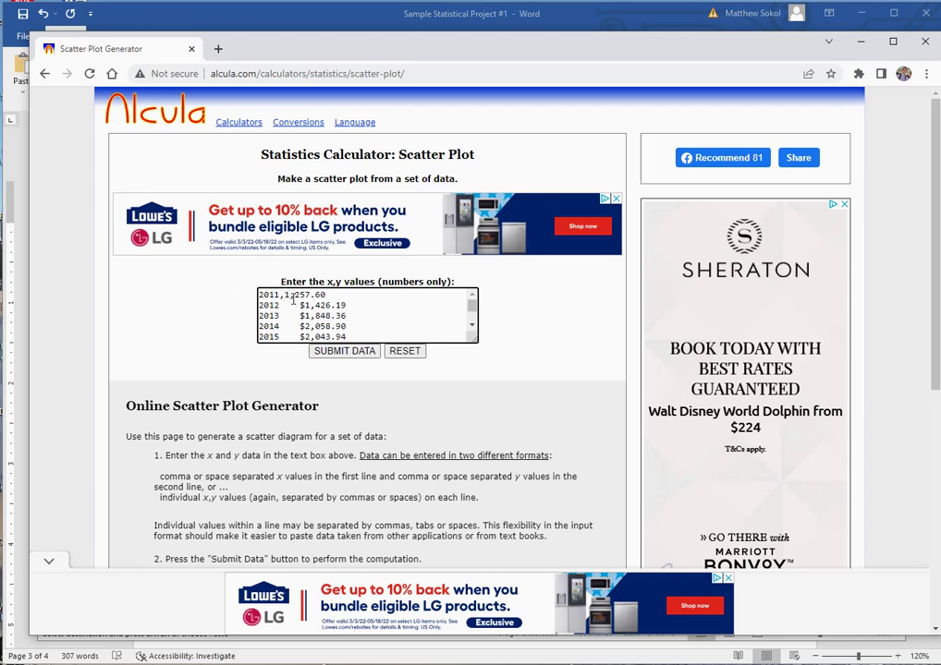
key("BackSpace")
left_click_drag(305, 306, 279, 306)
key("BackSpace")
type(",")
key("BackSpace")
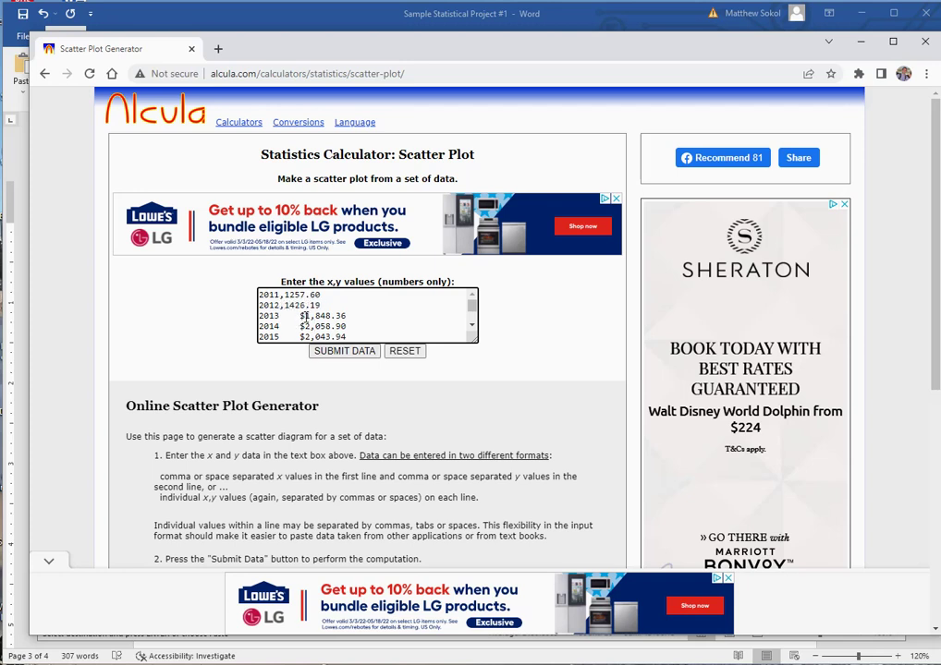
Reformat the 2013 and 2014 entries in the data field as 2013,1848.36 and 2014,2058.90.
key("BackSpace")
key("Delete")
left_click_drag(302, 326, 281, 328)
type(",")
left_click(297, 327)
key("Delete")
Reformat the 2015 to 2017 entries in the data field as 2015,2043.94, 2016,2238.83 and 2017,2673.61.
mouse_move(308, 337)
left_mouse_down()
mouse_move(310, 344)
mouse_move(306, 321)
mouse_move(308, 349)
mouse_move(304, 331)
left_mouse_up()
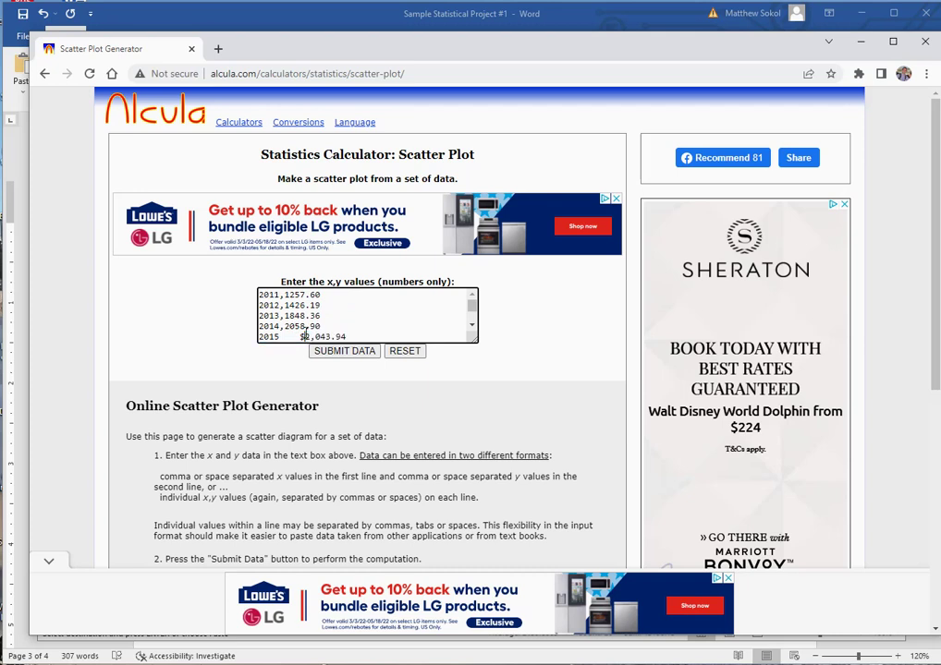
left_click(431, 330)
scroll(432, 329, "down", 1)
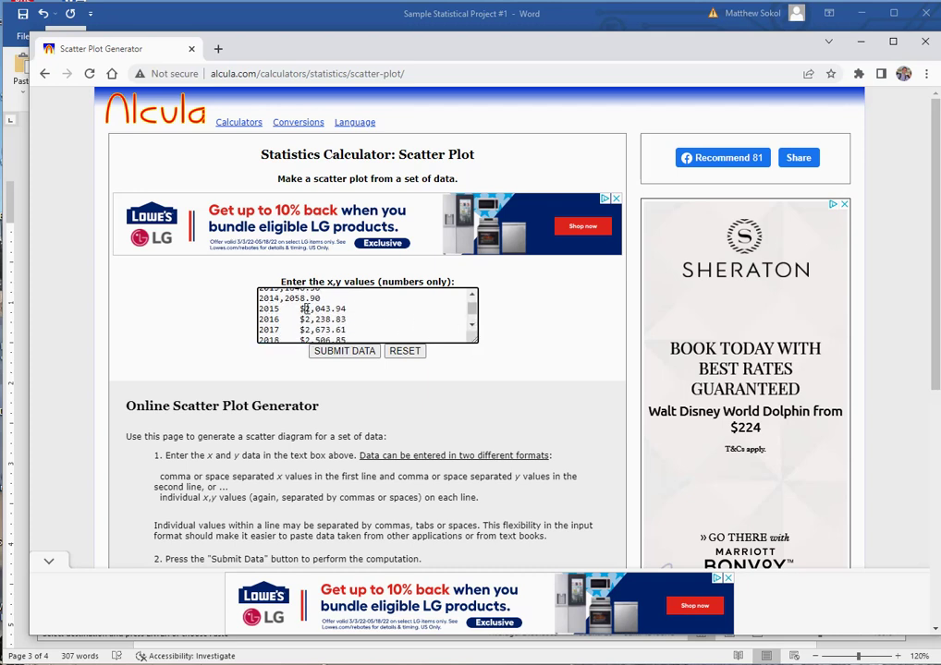
key("BackSpace")
key("BackSpace")
type(",")
left_click(294, 321)
key("BackSpace")
left_click_drag(300, 330, 280, 330)
key("BackSpace")
type(",")
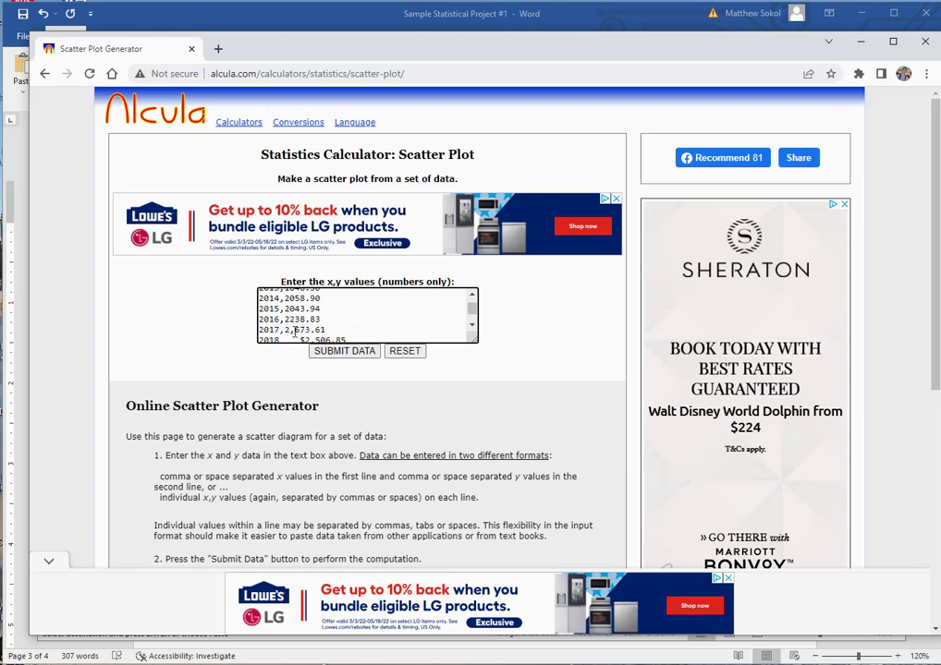
left_click(296, 330)
key("BackSpace")
Reformat the 2018 to 2020 entries in the data field as 2018,2506.85, 2019,3230.78 and 2020,3756.07.
scroll(297, 317, "down", 1)
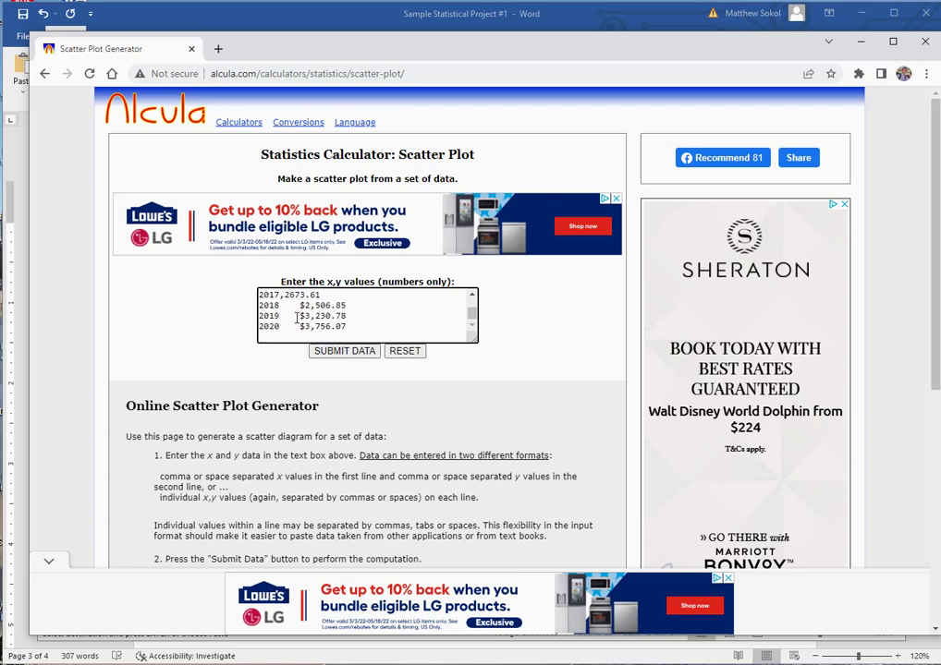
left_click_drag(303, 308, 280, 306)
key("BackSpace")
type(",")
key("BackSpace")
left_click_drag(306, 316, 287, 316)
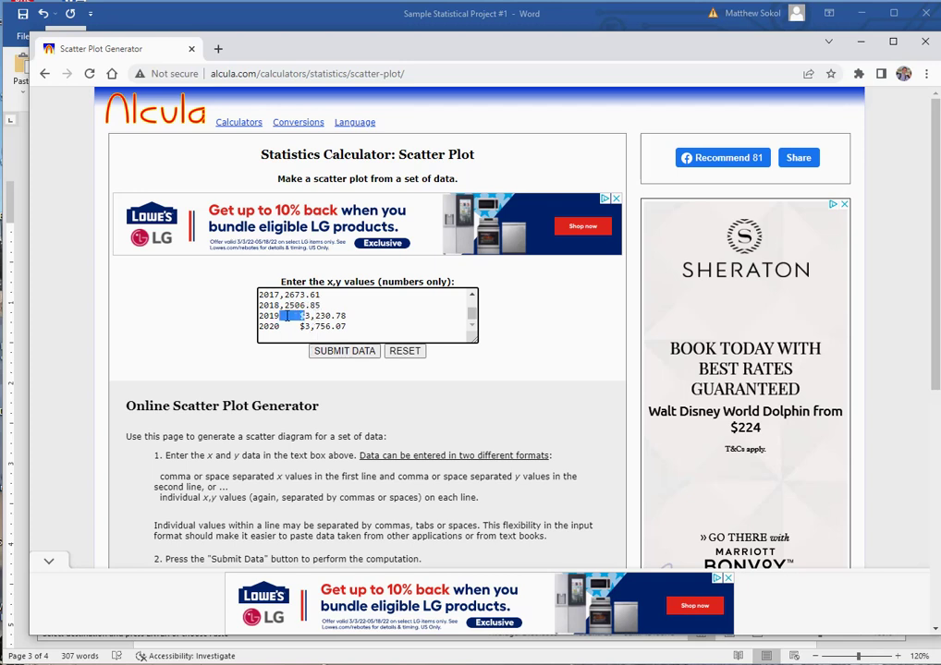
type(",")
left_click(295, 315)
key("BackSpace")
left_click_drag(304, 327, 280, 326)
type(",3,")
left_click(295, 329)
key("BackSpace")
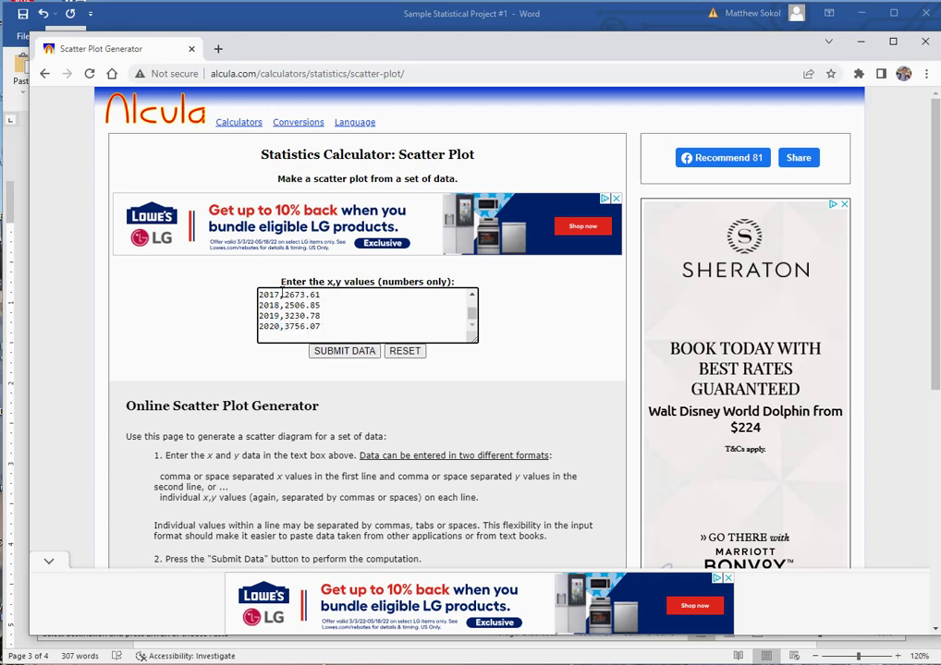
Submit the cleaned x,y values to generate the Alcula scatter plot.
key("ctrl+a")
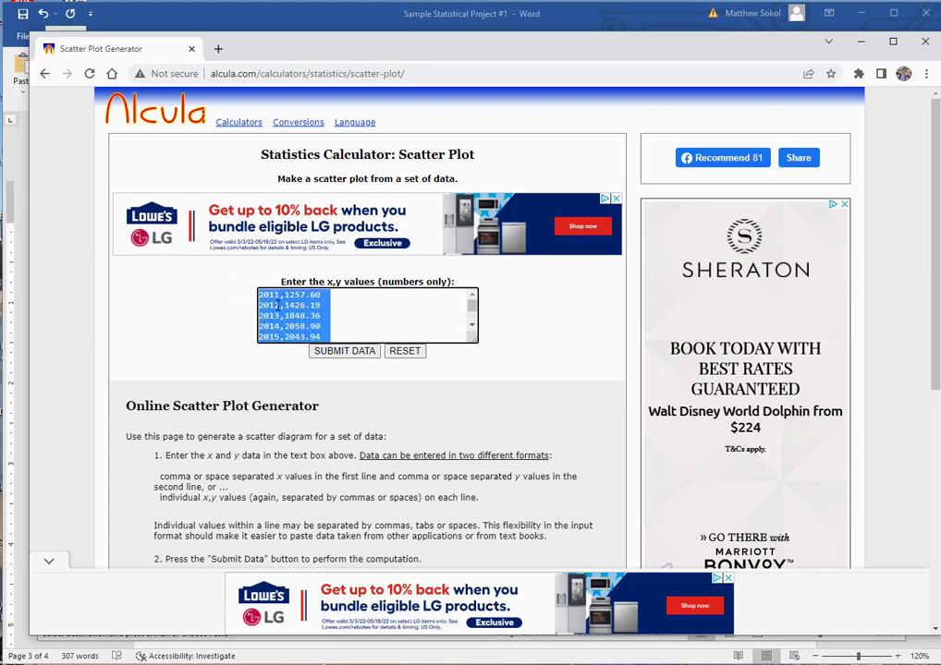
left_click(333, 351)
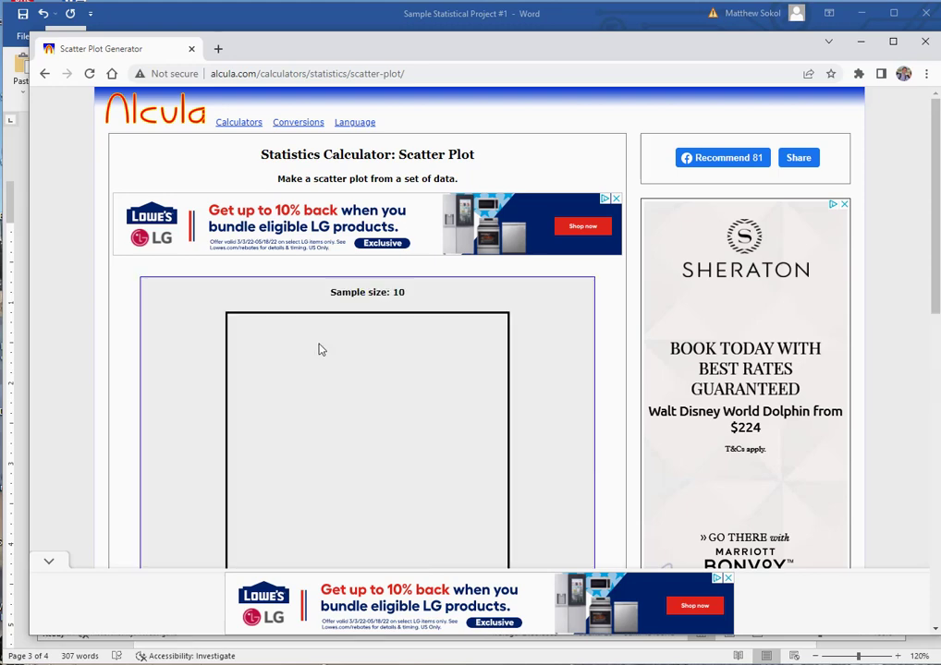
scroll(296, 377, "down", 1)
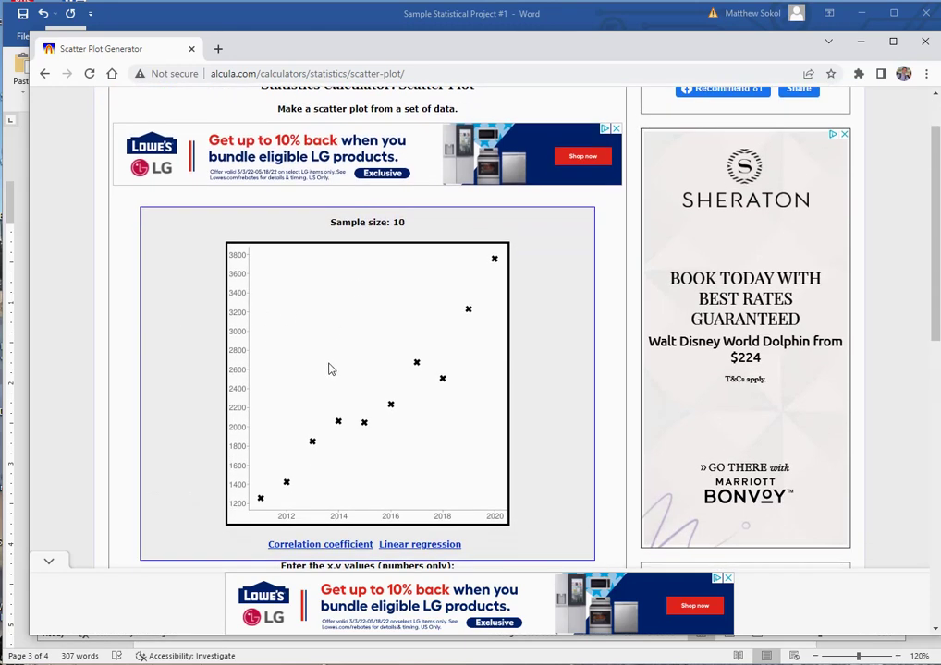
scroll(300, 323, "down", 1)
Copy the Alcula scatter plot image and paste it into Word after the Excel Year Close chart, keeping source formatting.
right_click(279, 272)
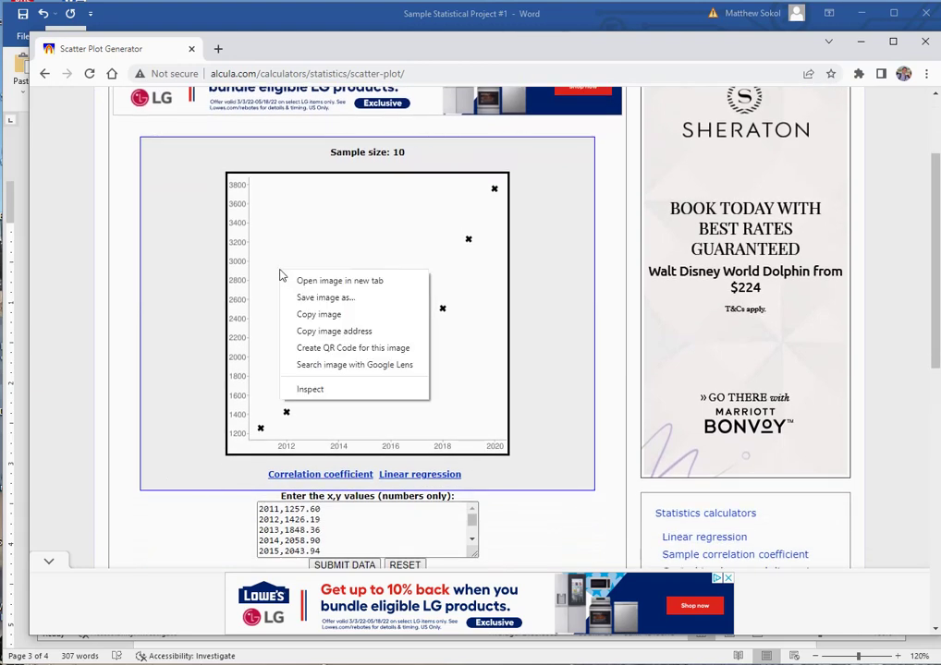
left_click(311, 315)
left_click(263, 642)
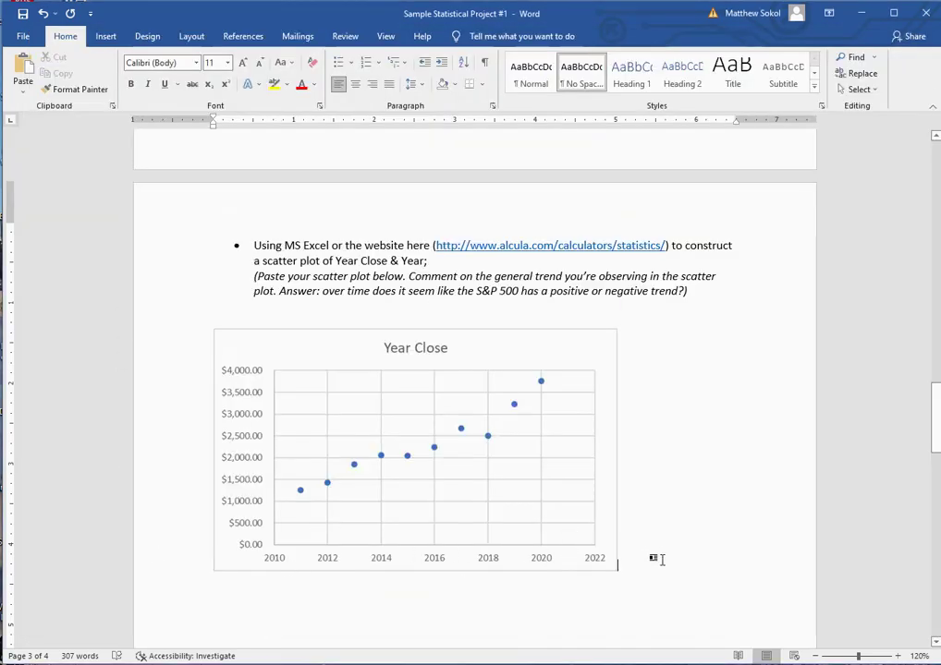
left_click(36, 93)
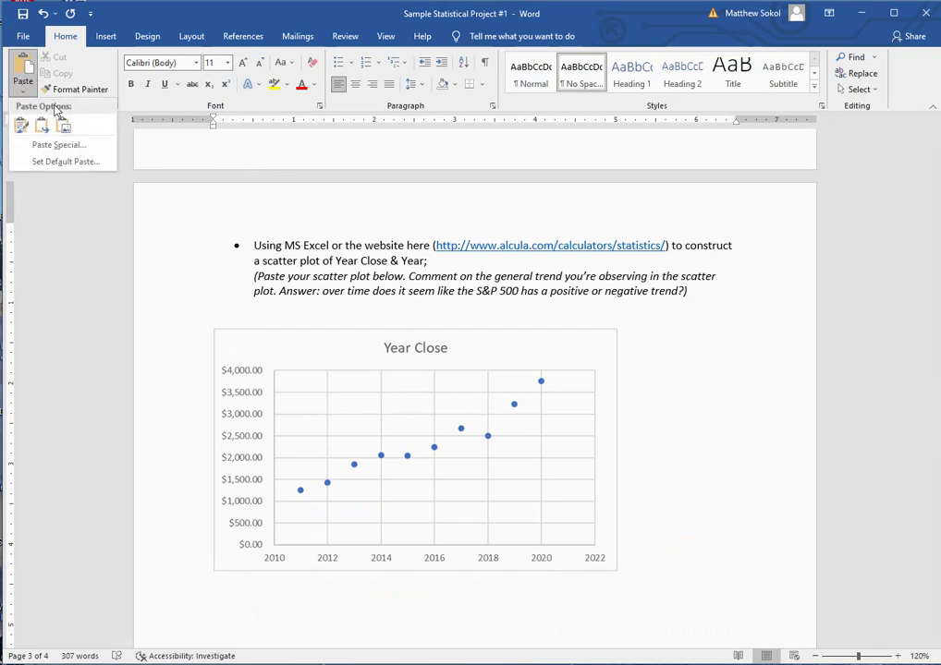
left_click(21, 125)
Below the Alcula plot, add the comment "Looks like a positive-linear trend to the data." and make it bold.
scroll(441, 506, "down", 3)
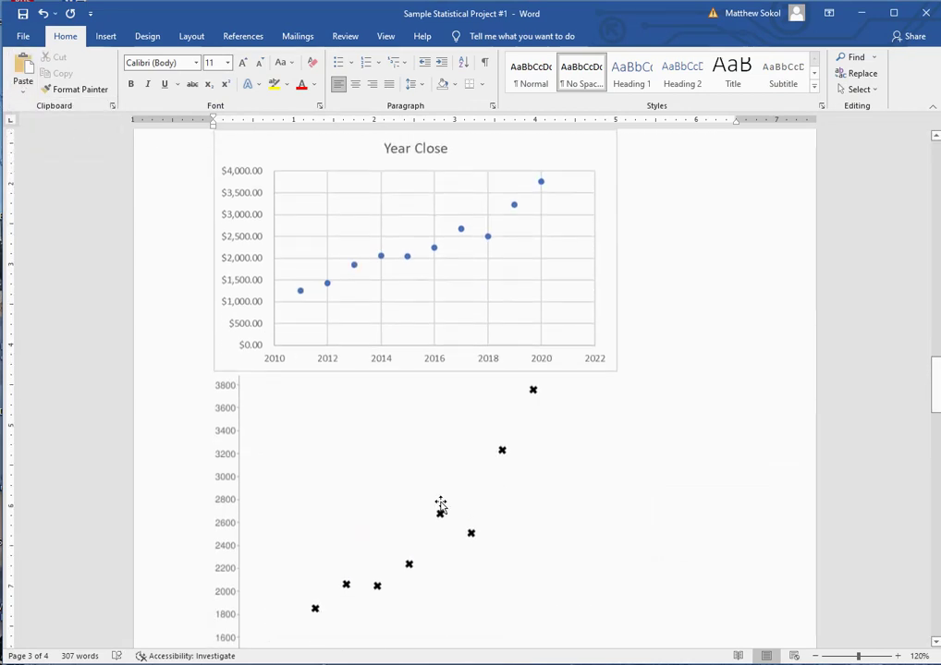
scroll(441, 505, "down", 3)
scroll(464, 385, "up", 6)
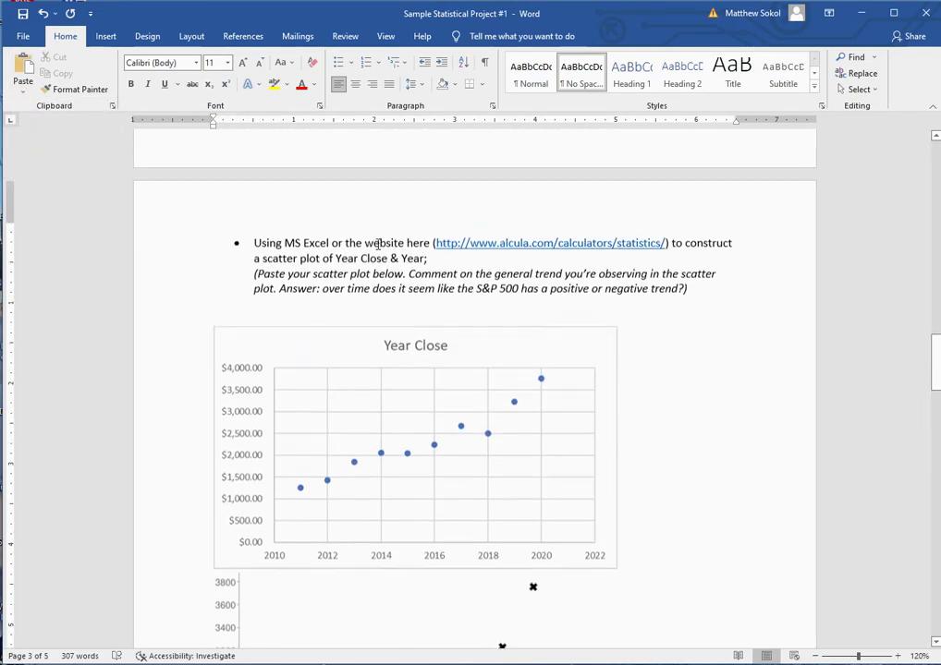
scroll(379, 373, "down", 10)
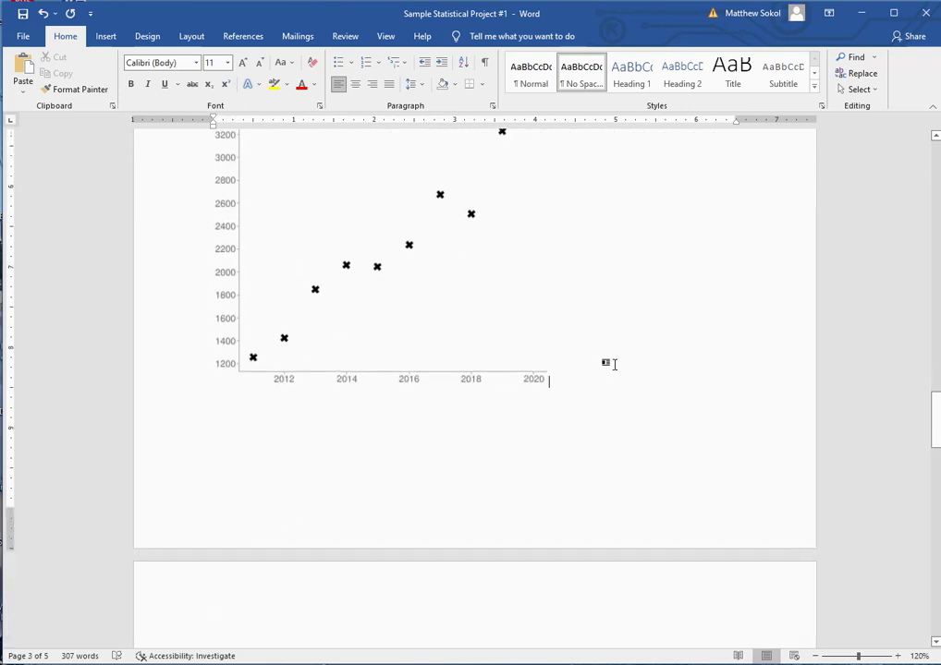
key("Return")
type("Looks like a pos")
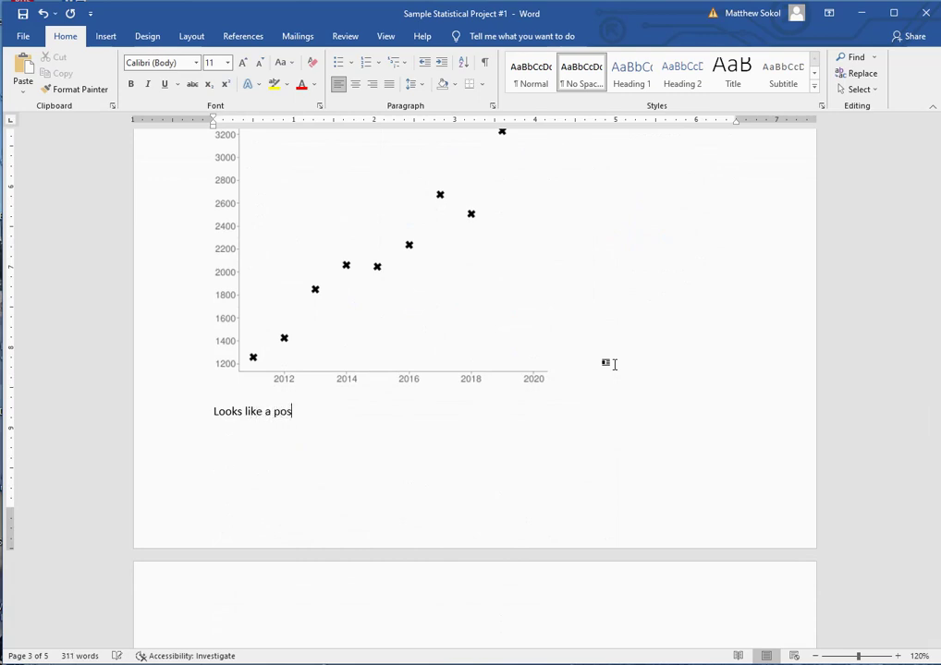
type("itive-line")
type("ar tren")
type("nd to")
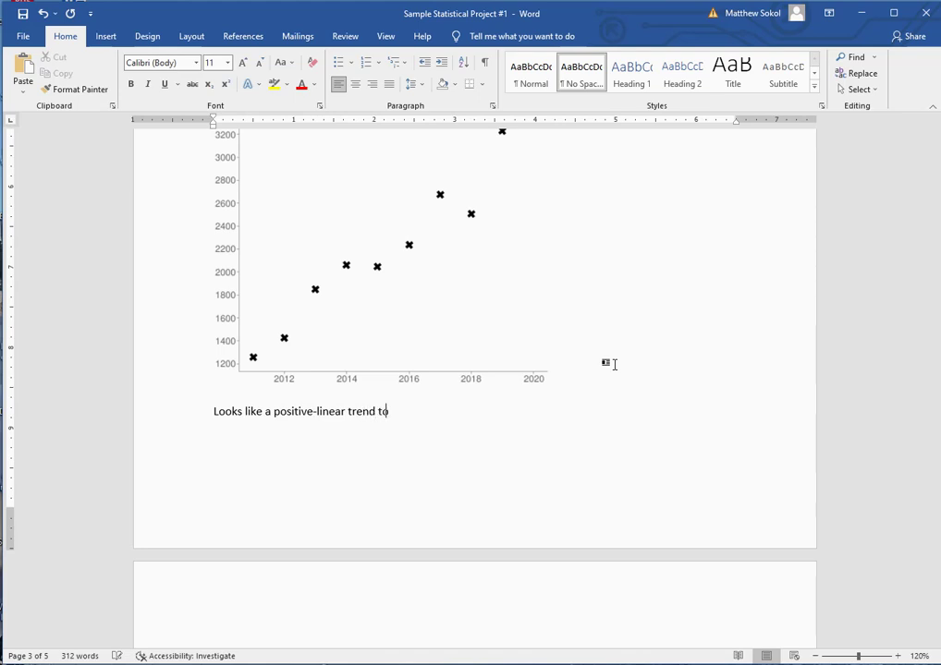
type(" the data.")
triple_click(215, 412)
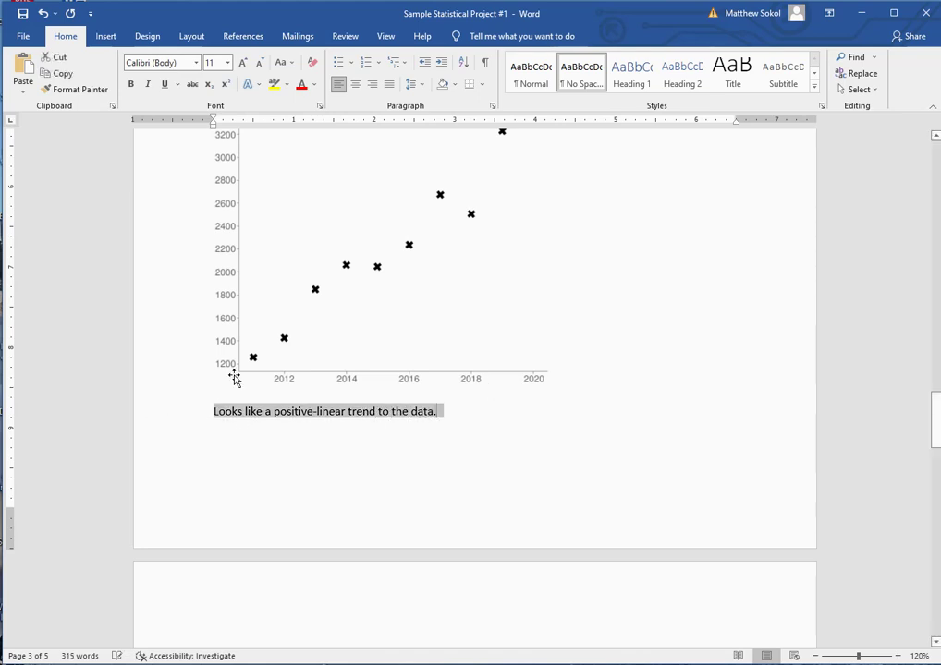
left_click(130, 84)
Delete the blank lines above the best-fit line question so it starts at the top of its page.
scroll(434, 464, "up", 5)
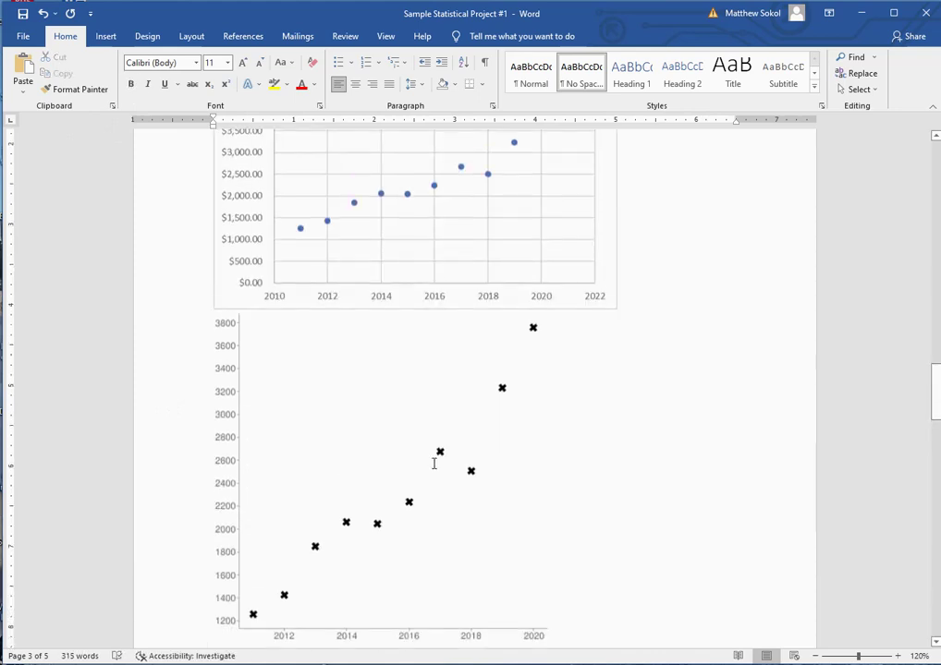
scroll(382, 389, "up", 2)
scroll(378, 386, "down", 8)
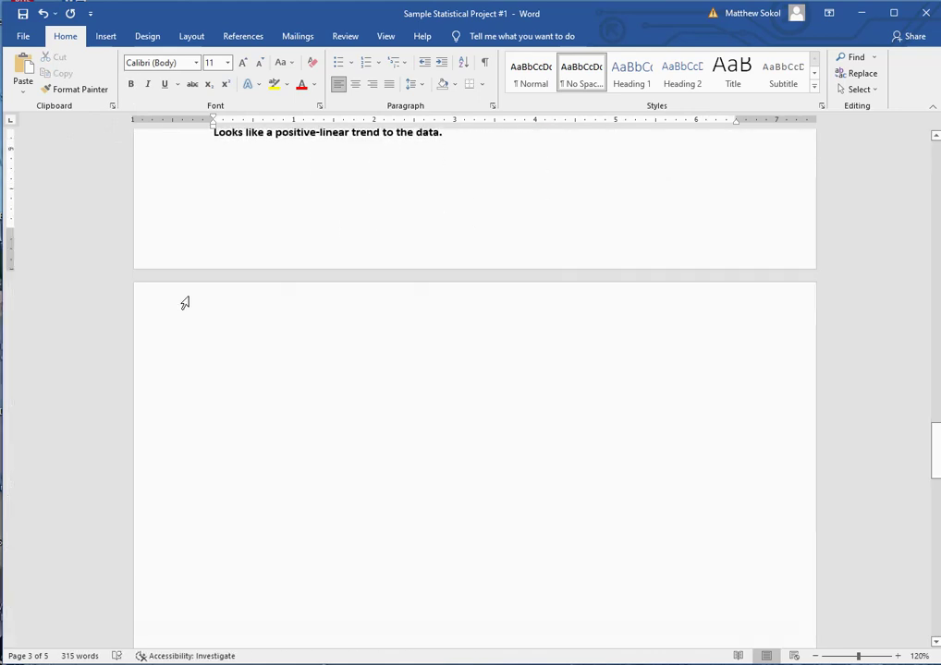
left_click(259, 330)
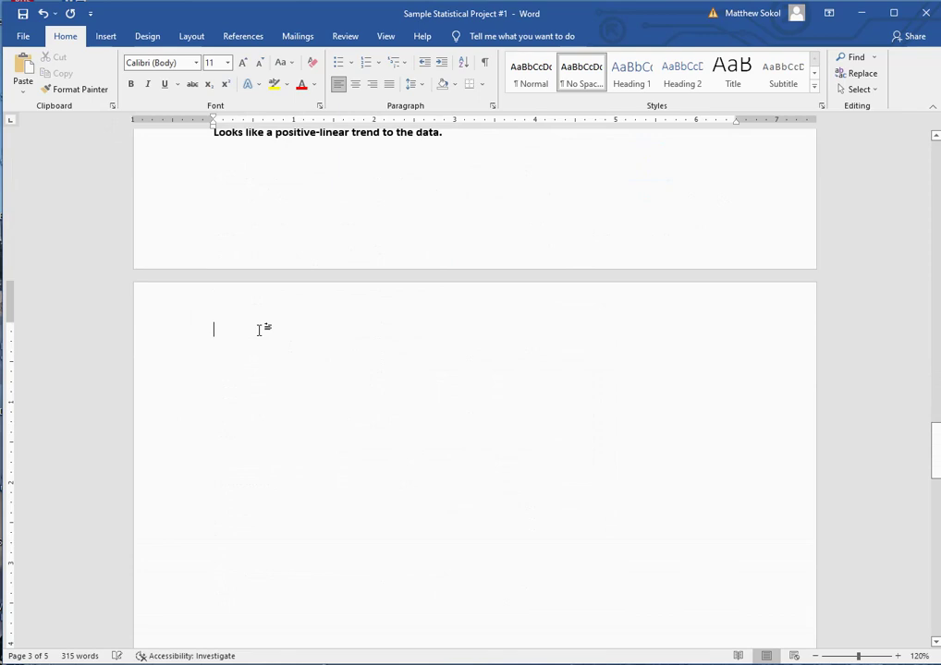
key("Delete")
key("Delete")
key("Delete")
key("Delete")
key("Delete")
key("Delete")
key("Delete")
key("Delete")
key("Delete")
key("Delete")
key("Delete")
key("Delete")
key("Delete")
key("Delete")
key("Delete")
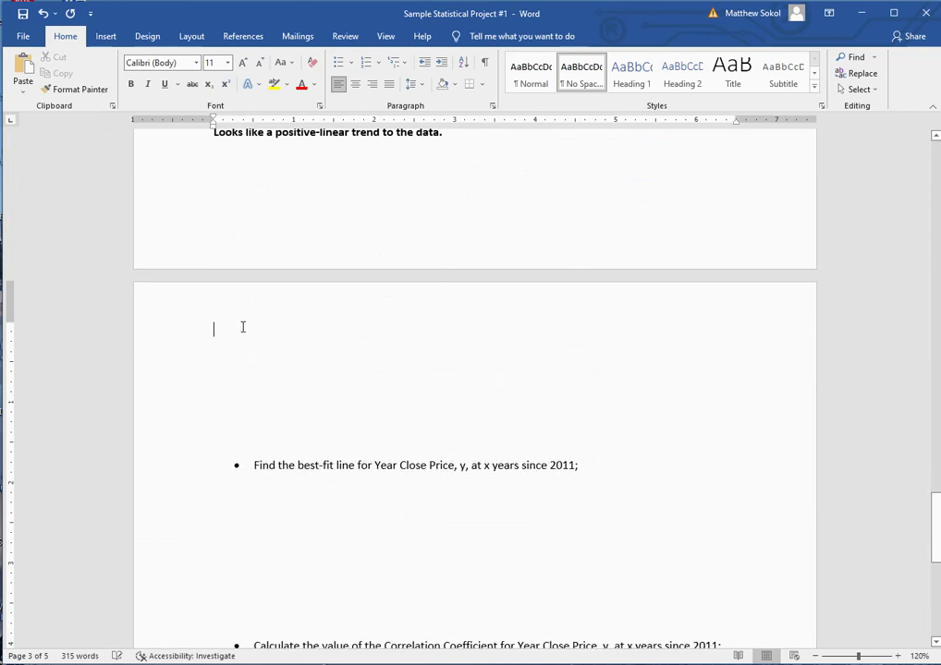
key("Delete")
key("Delete")
key("Delete")
key("Delete")
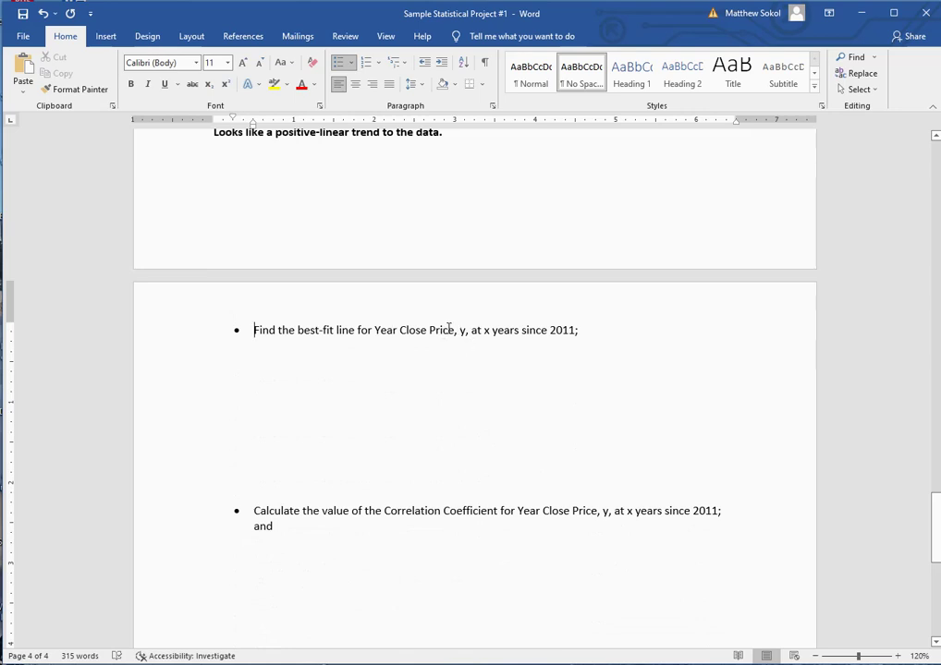
Check the best-fit question's definition of x in Word, switch to Excel and enter the heading x in cell A3.
left_click_drag(485, 330, 573, 332)
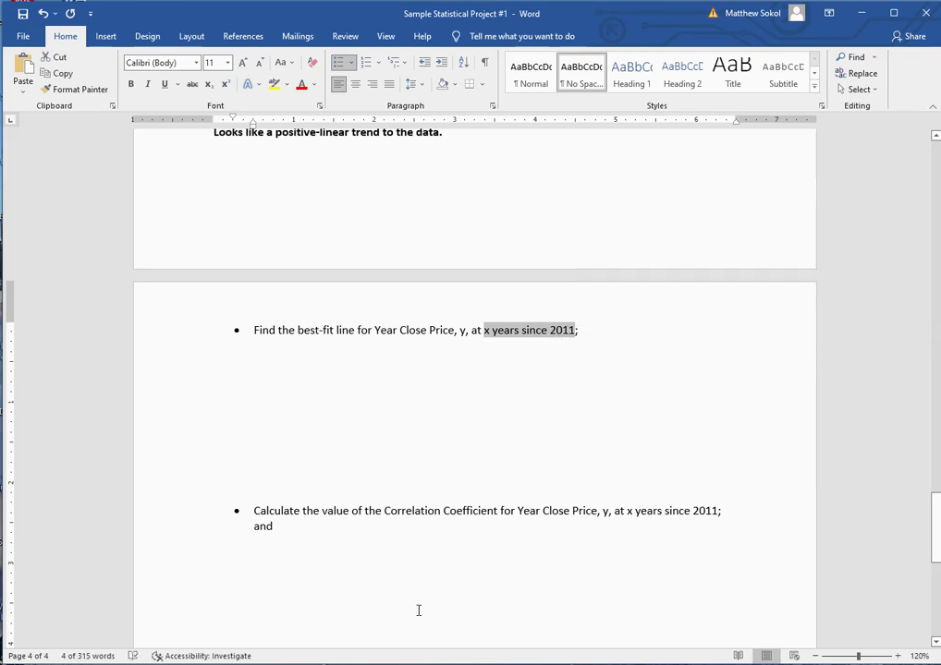
key("alt+Tab")
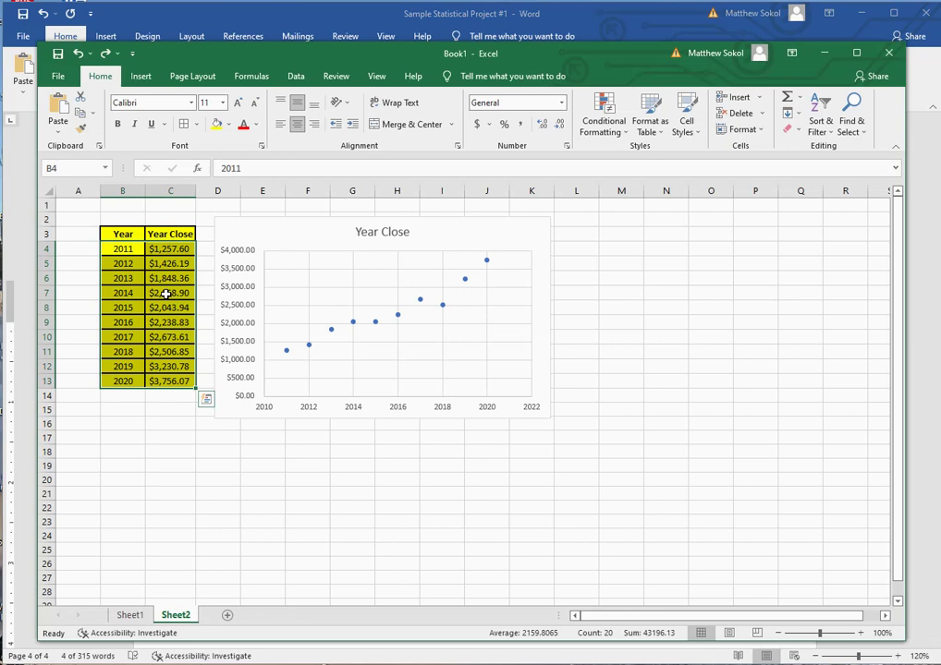
left_click(171, 293)
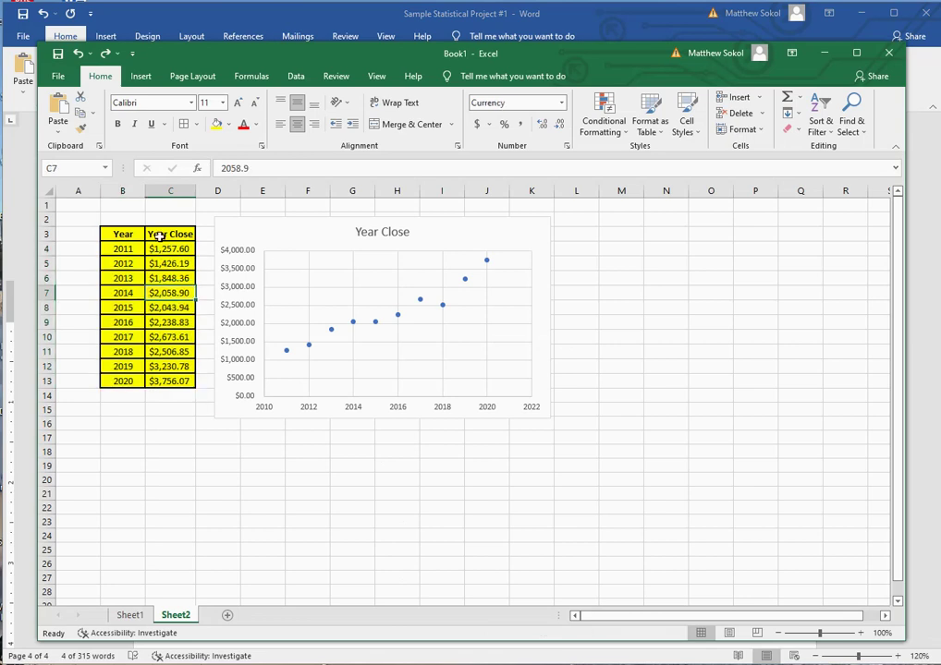
left_click(87, 221)
left_click(80, 229)
type("x")
key("Return")
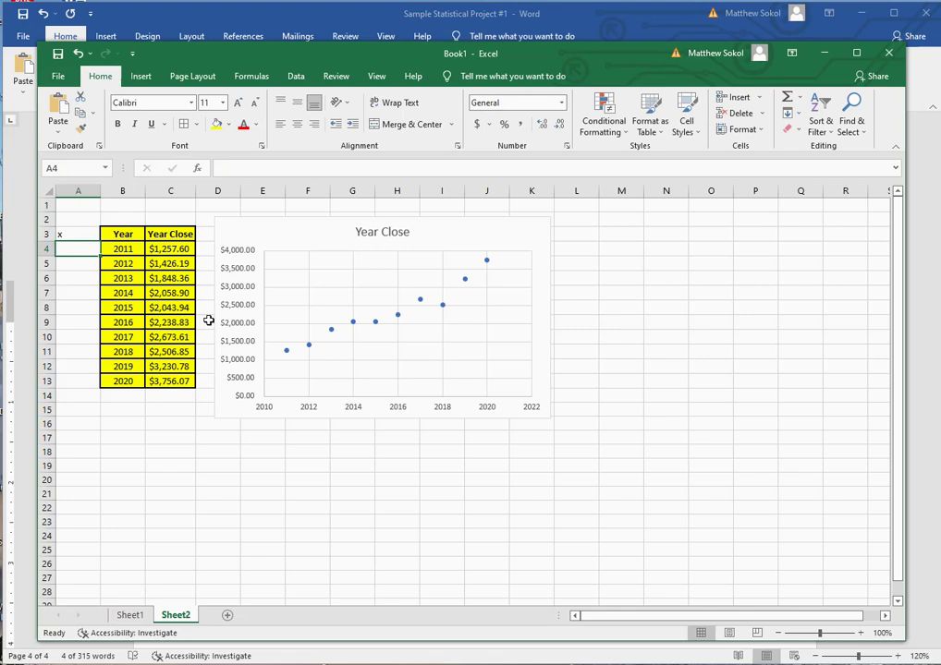
Fill A4:A13 with the years since 2011, from 0 to 9.
type("0")
key("Return")
type("1")
key("Return")
type("2")
key("Return")
type("3")
key("Return")
type("4")
key("Return")
type("5")
key("Return")
type("6")
key("Return")
type("7")
key("Return")
type("8")
key("Return")
type("9")
key("Return")
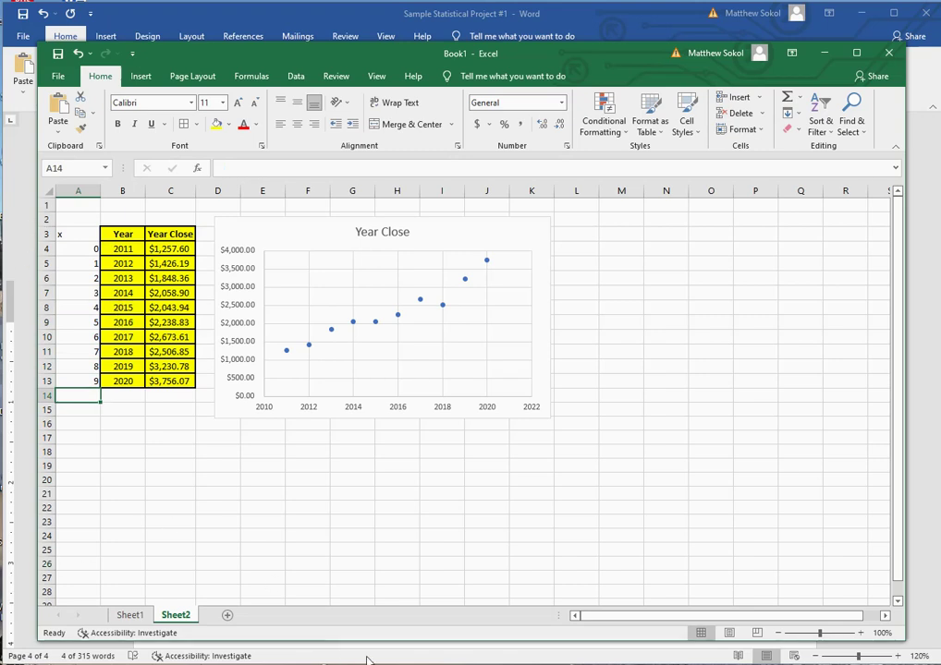
Calculate the best-fit line's slope in cell B17 with SLOPE, using C4:C13 as known y values and A4:A13 as known x values.
left_click(333, 658)
left_click(320, 343)
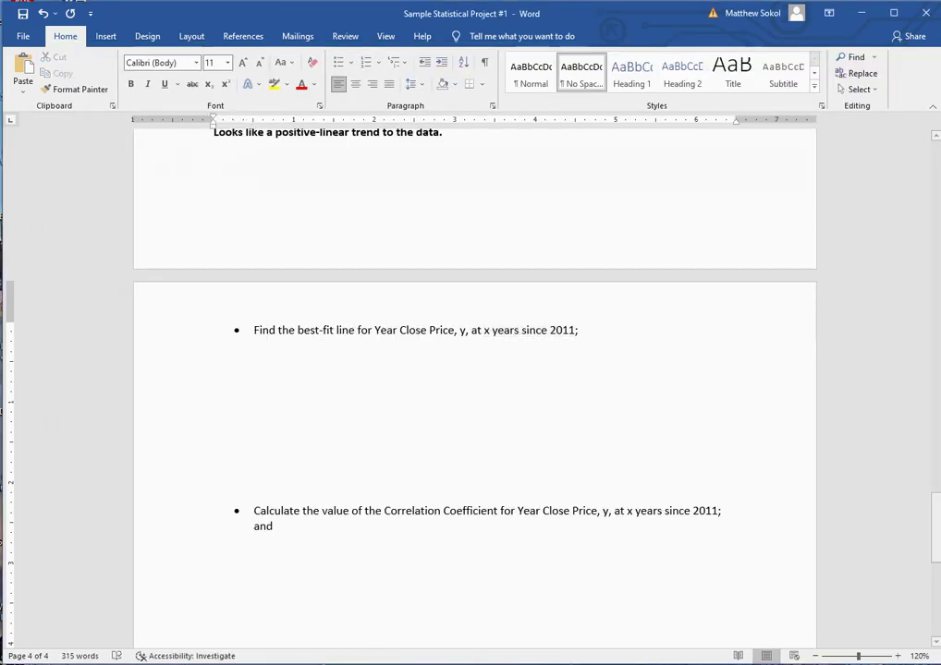
left_click(437, 647)
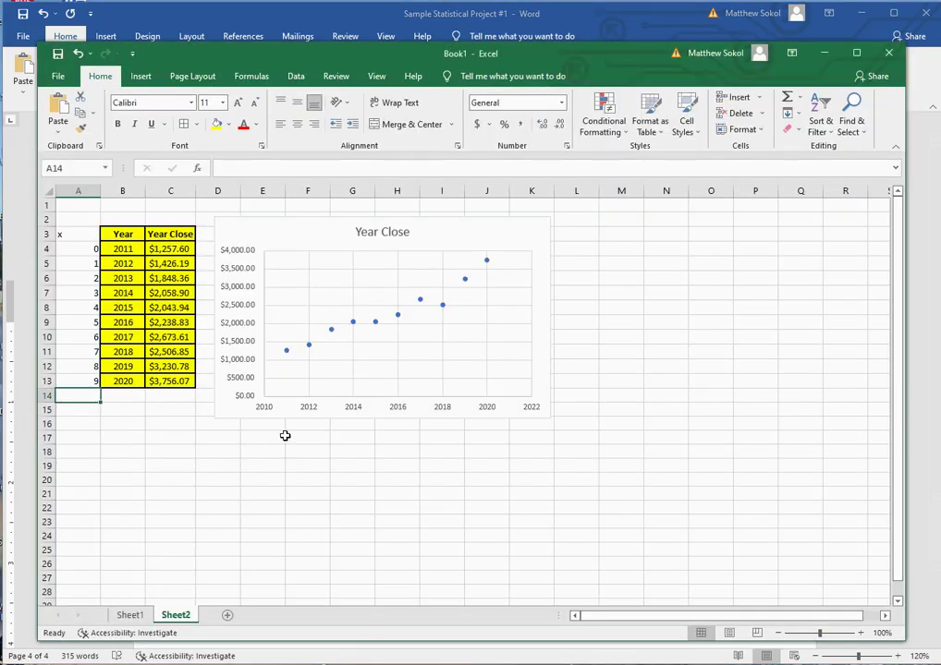
left_click(137, 441)
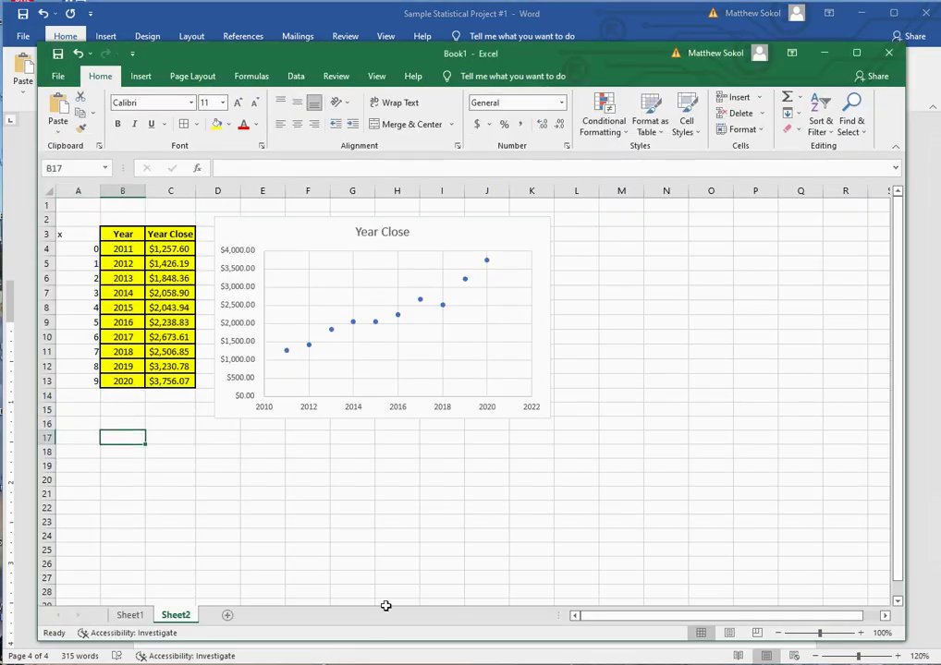
type("=slope(")
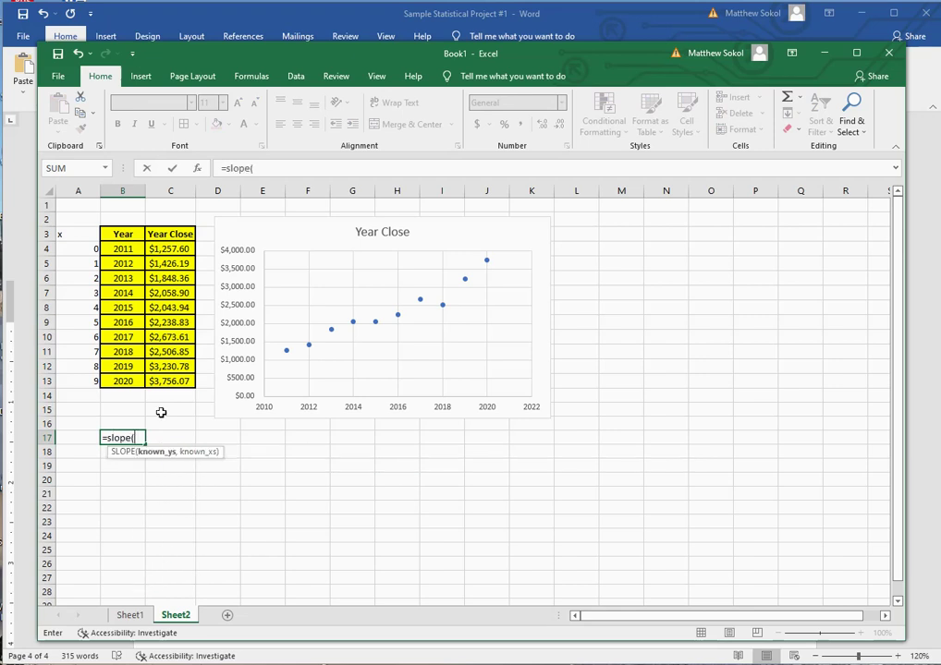
left_click_drag(164, 249, 163, 379)
type(",")
left_click_drag(79, 250, 88, 381)
type(")")
key("Return")
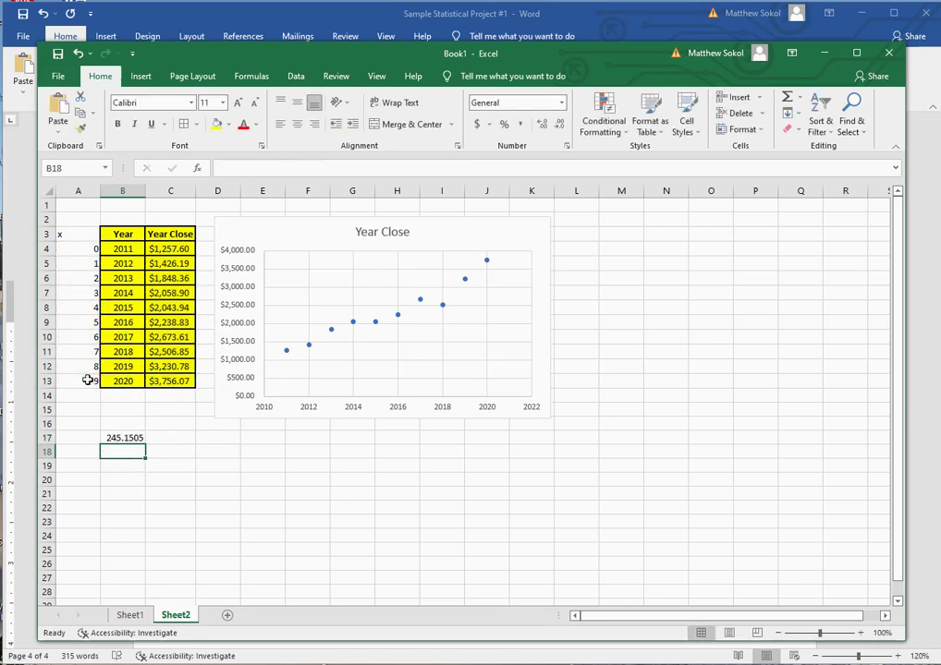
Label cell A17 as Slope and cell A18 as Intercept.
left_click(66, 431)
type("Slope")
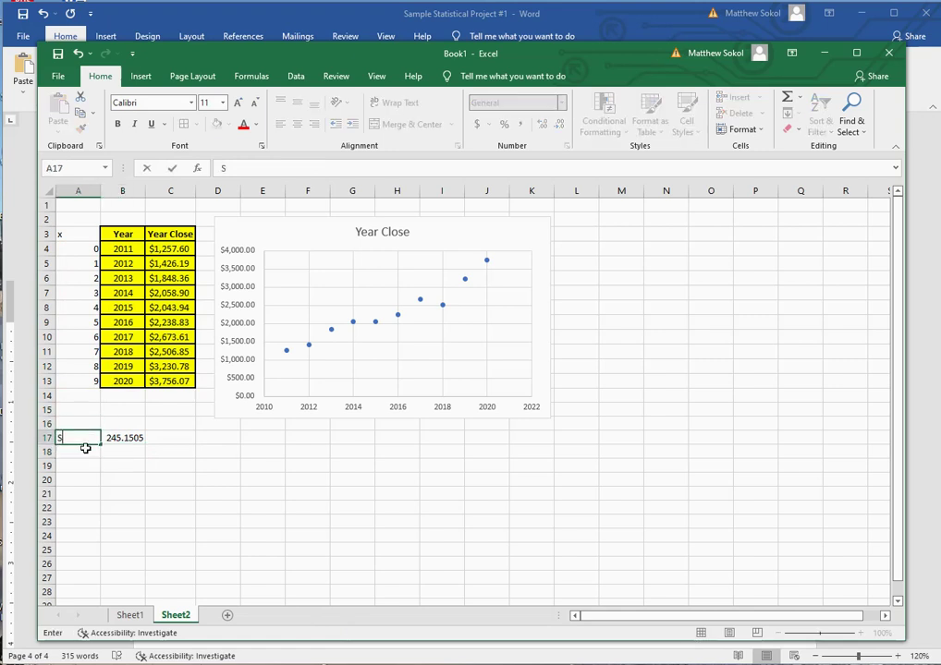
key("Return")
type("Inte")
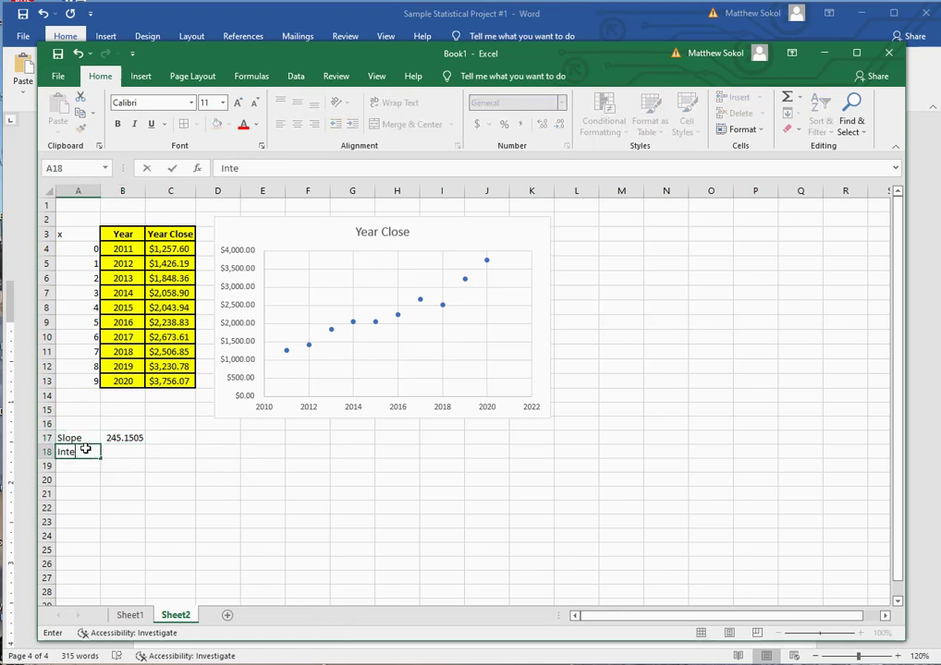
type("rcept")
Calculate the best-fit line's intercept in cell B18 with INTERCEPT, using C4:C13 as known y values and A4:A13 as known x values.
key("Tab")
type("=intercept(")
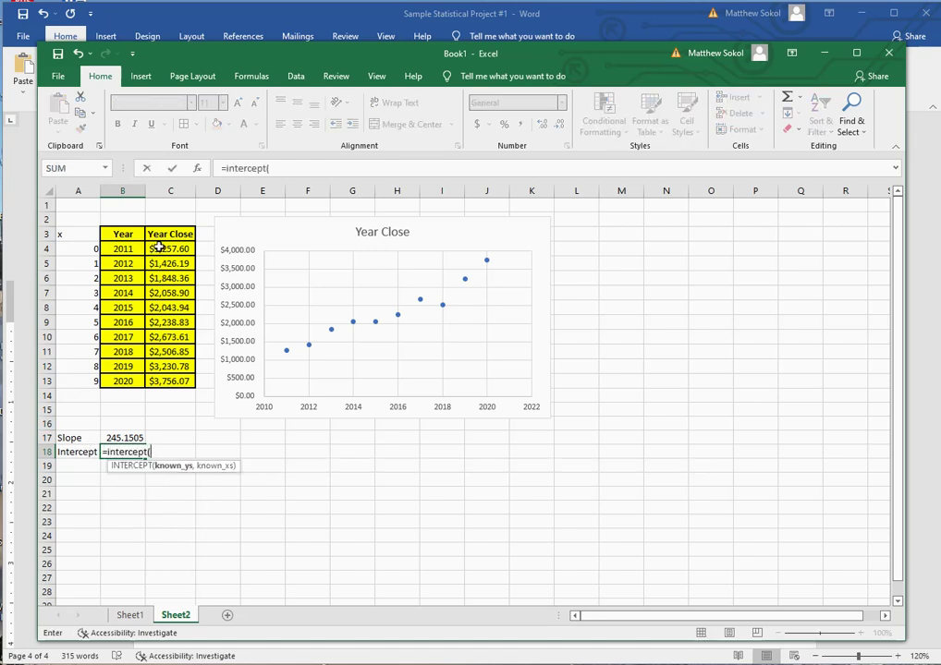
left_click_drag(164, 250, 171, 379)
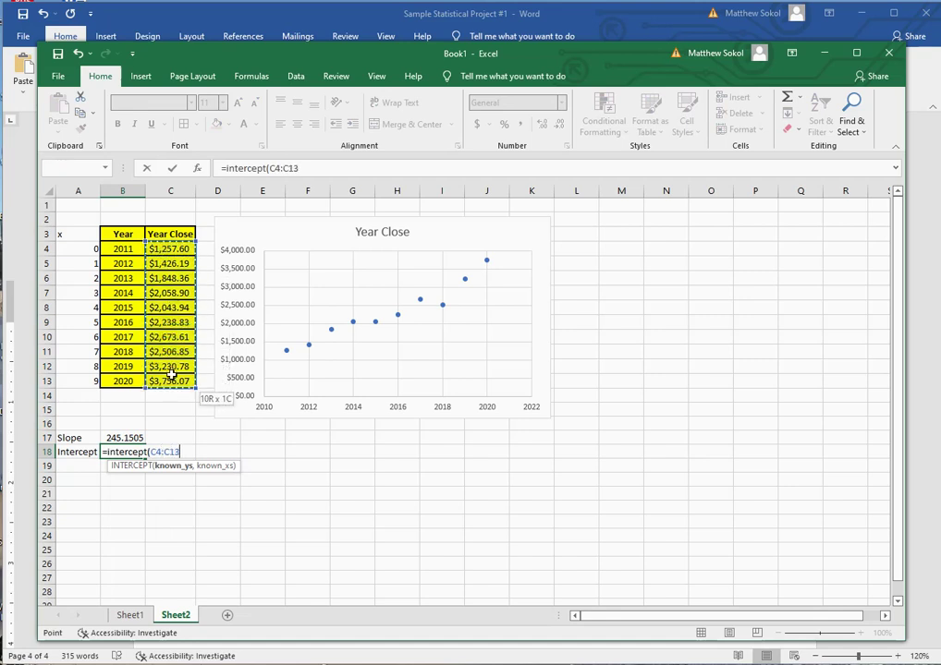
type(",")
left_click_drag(76, 252, 82, 381)
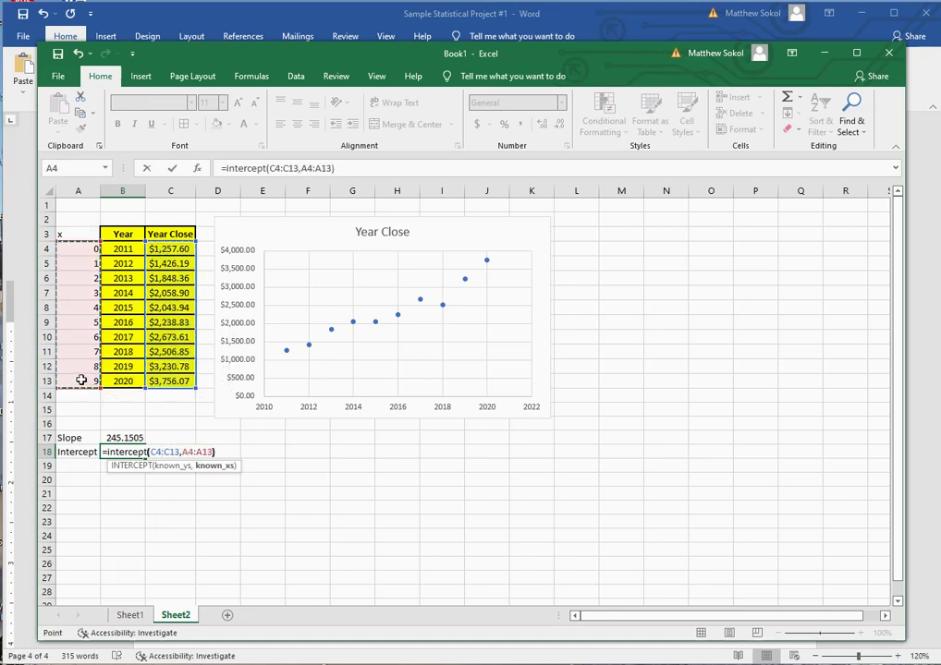
type(")")
key("Return")
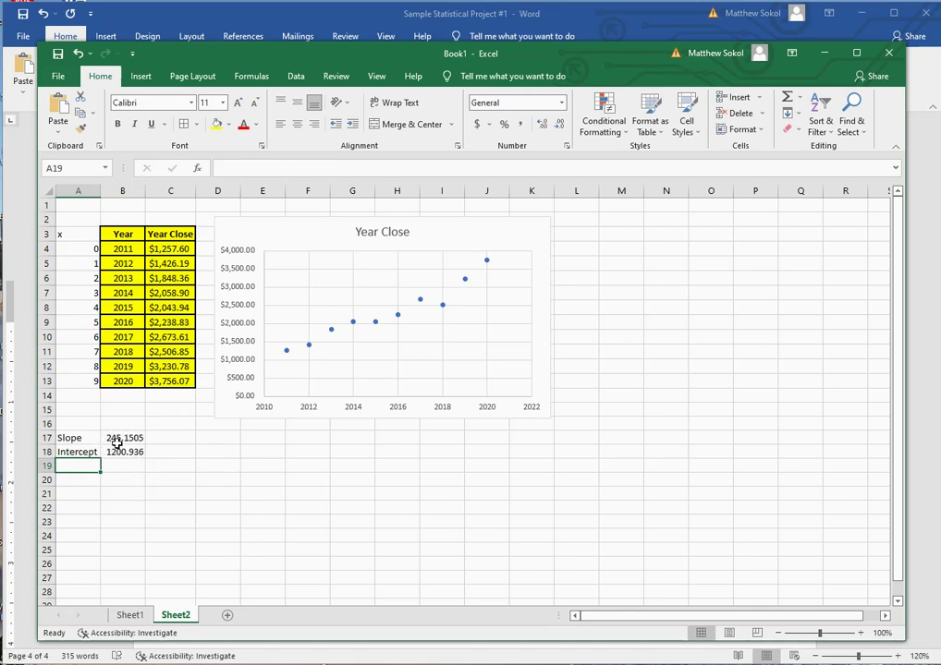
Switch to Word and enter the equation Y = $245.15*x + $1,200.94 below the best-fit line question.
left_click(145, 16)
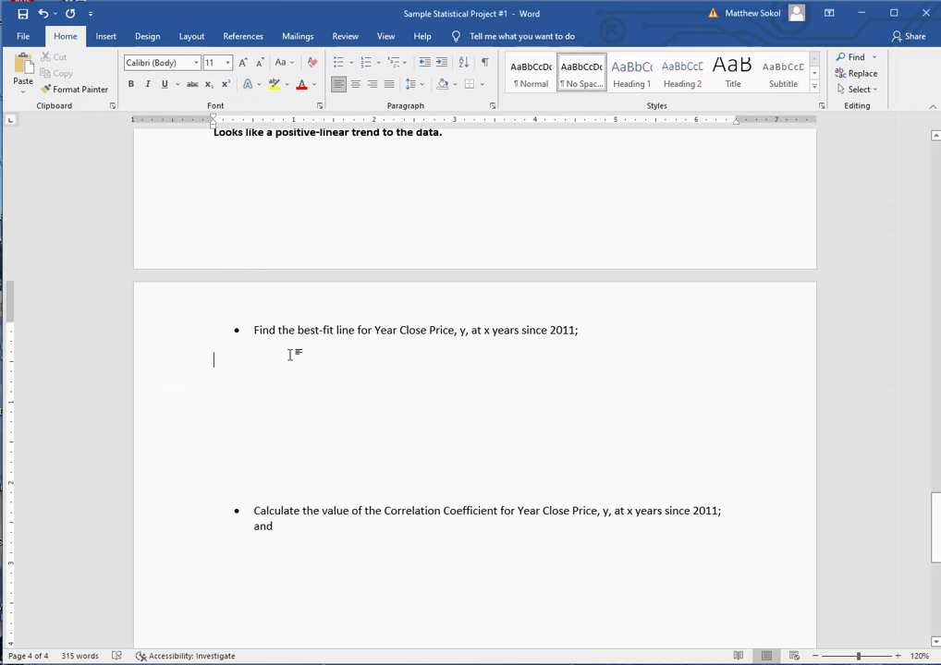
type("= $245.15*x +")
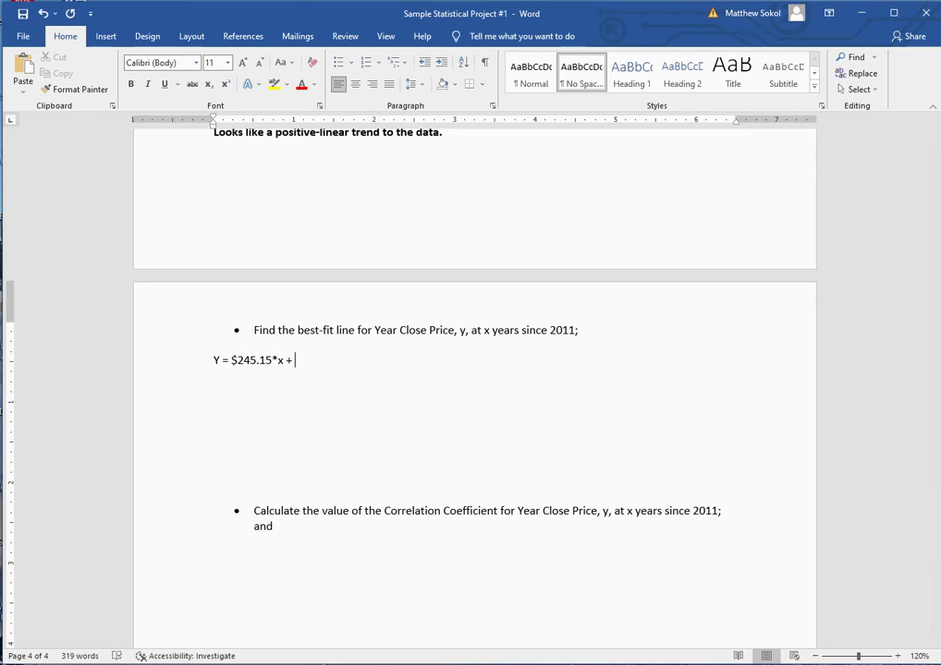
key("alt+Tab")
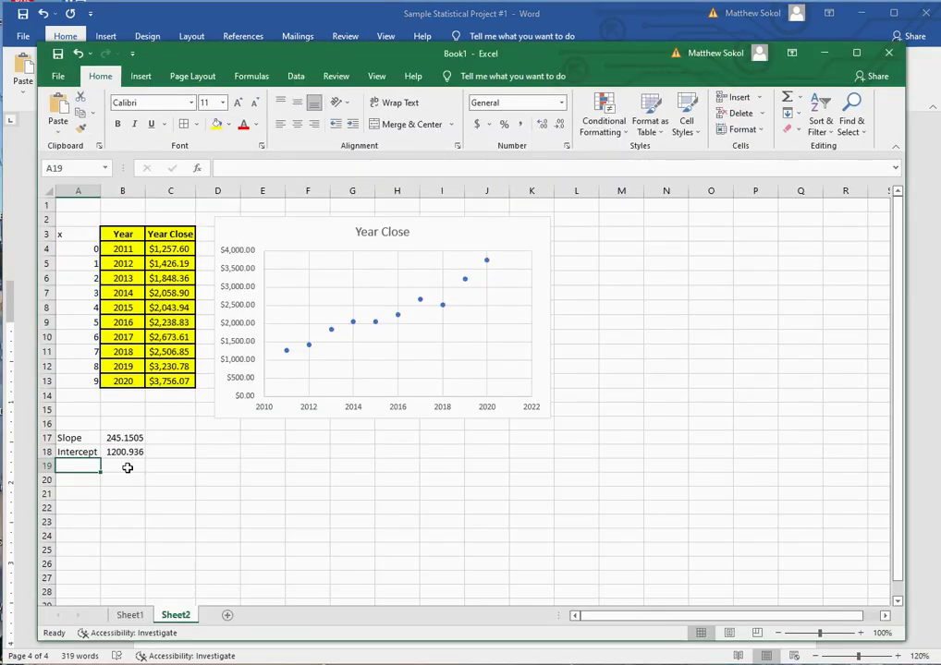
left_click(176, 14)
type("15*x + 1")
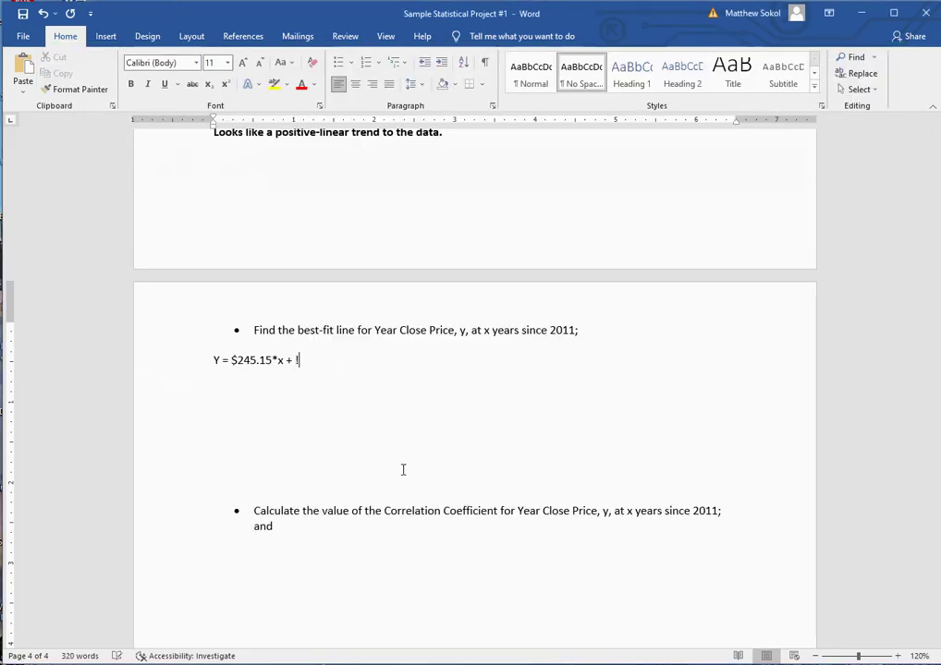
key("BackSpace")
key("BackSpace")
key("BackSpace")
type(",200.94")
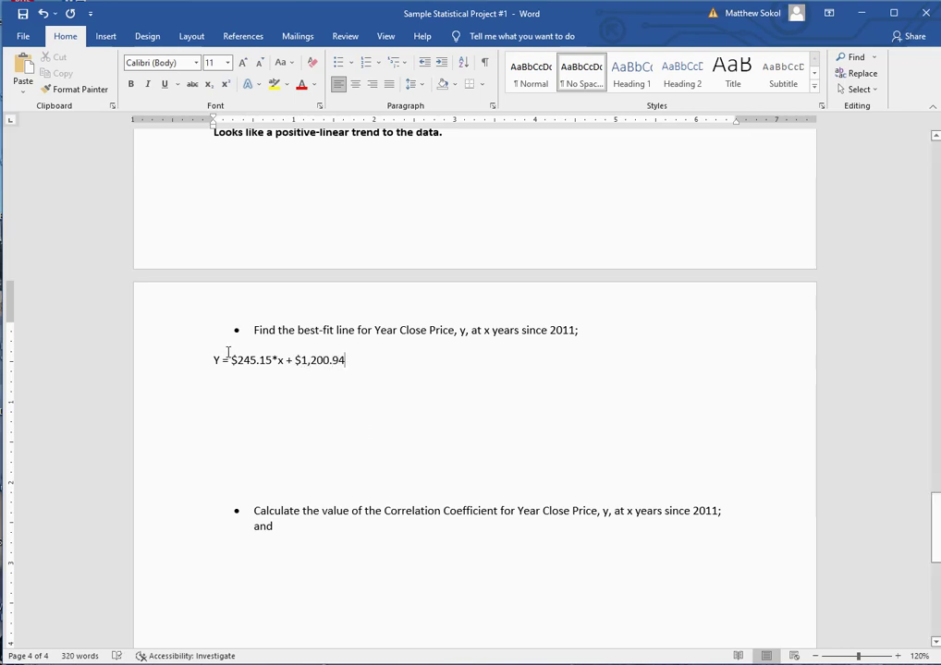
Make the best-fit equation bold and delete surplus blank lines between it and the correlation coefficient question.
left_click_drag(214, 359, 346, 359)
left_click(131, 84)
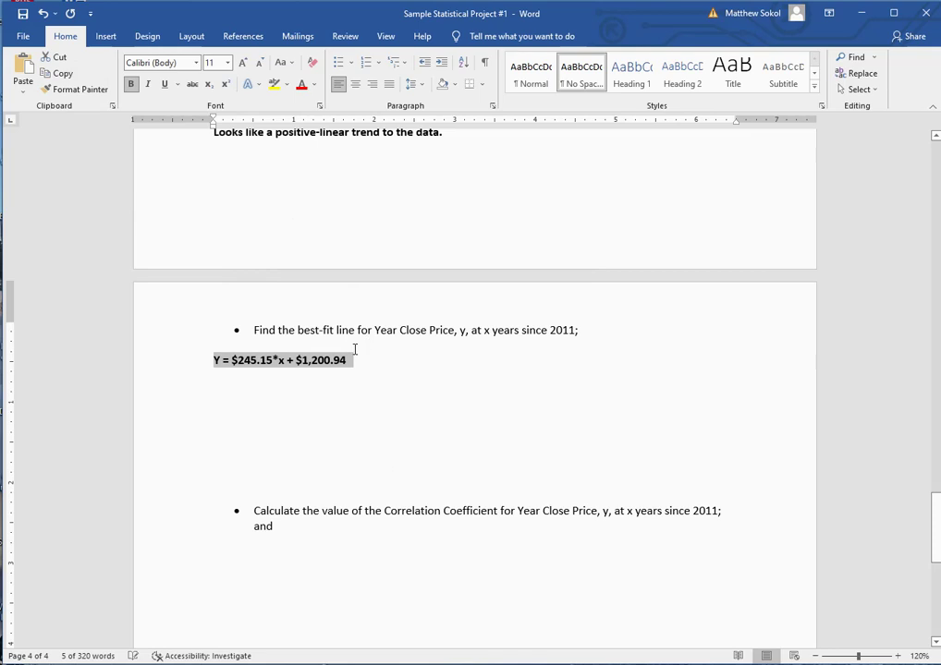
left_click(364, 362)
key("Delete")
key("Delete")
key("Delete")
key("Delete")
key("Delete")
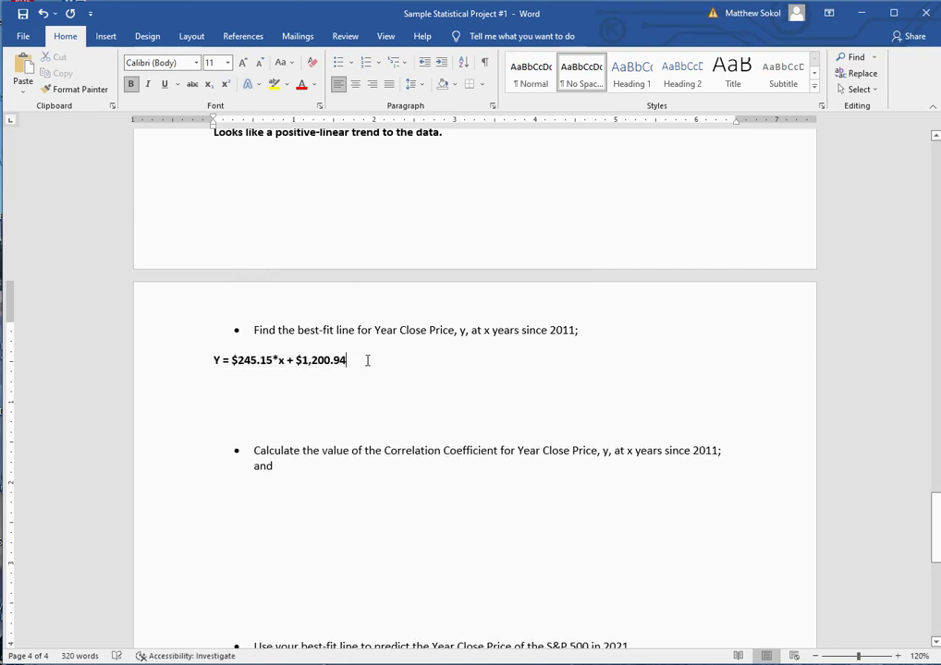
Switch to Alcula in the browser, copy the scatter plot's x,y data and open the Linear regression calculator.
key("alt+Tab")
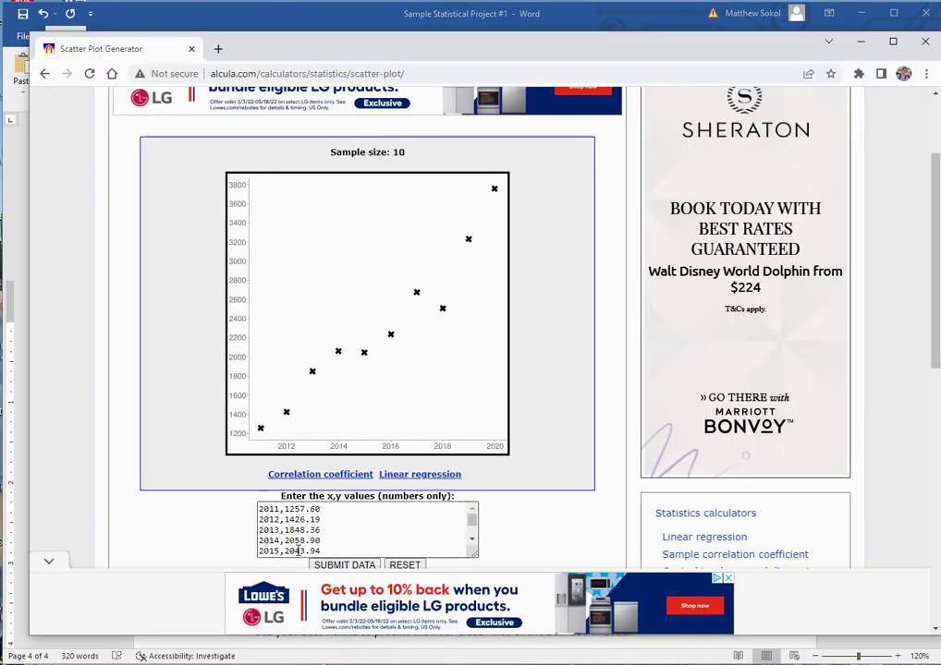
scroll(266, 527, "up", 2)
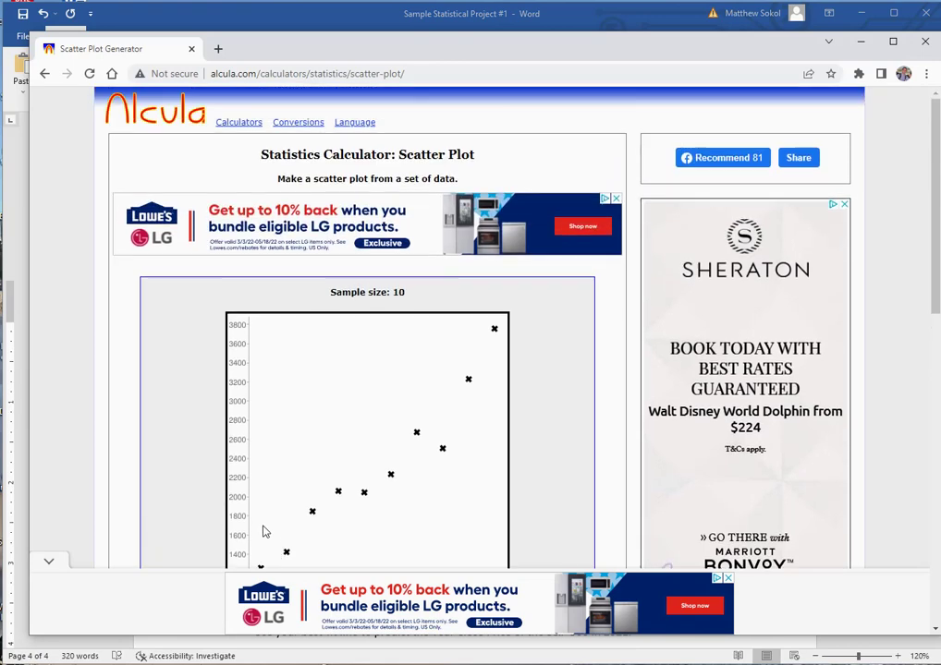
scroll(233, 509, "down", 2)
scroll(232, 509, "down", 1)
scroll(271, 450, "down", 2)
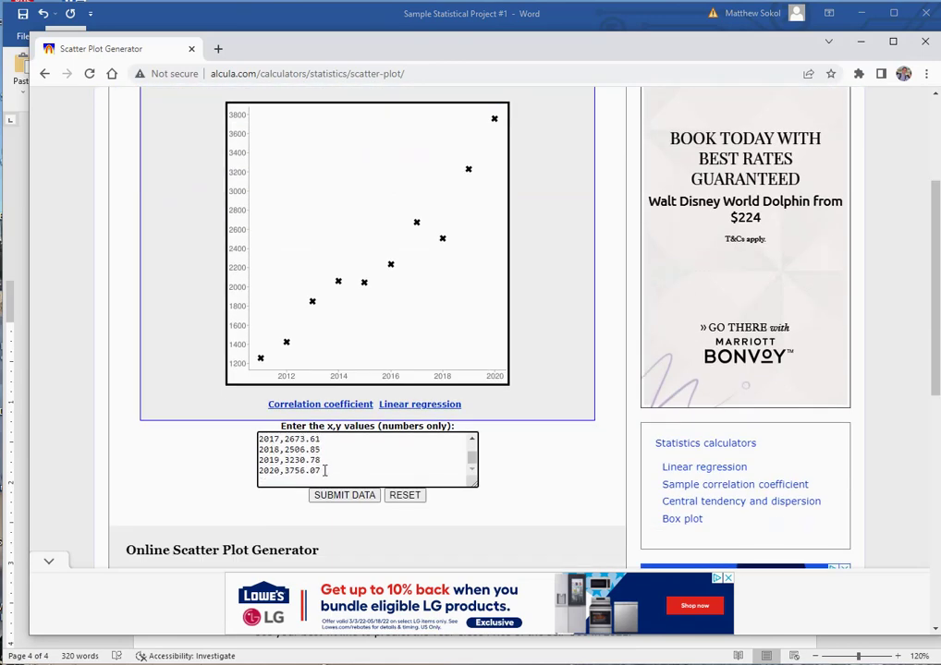
key("ctrl+a")
scroll(289, 462, "up", 3)
scroll(167, 307, "up", 5)
left_click(46, 74)
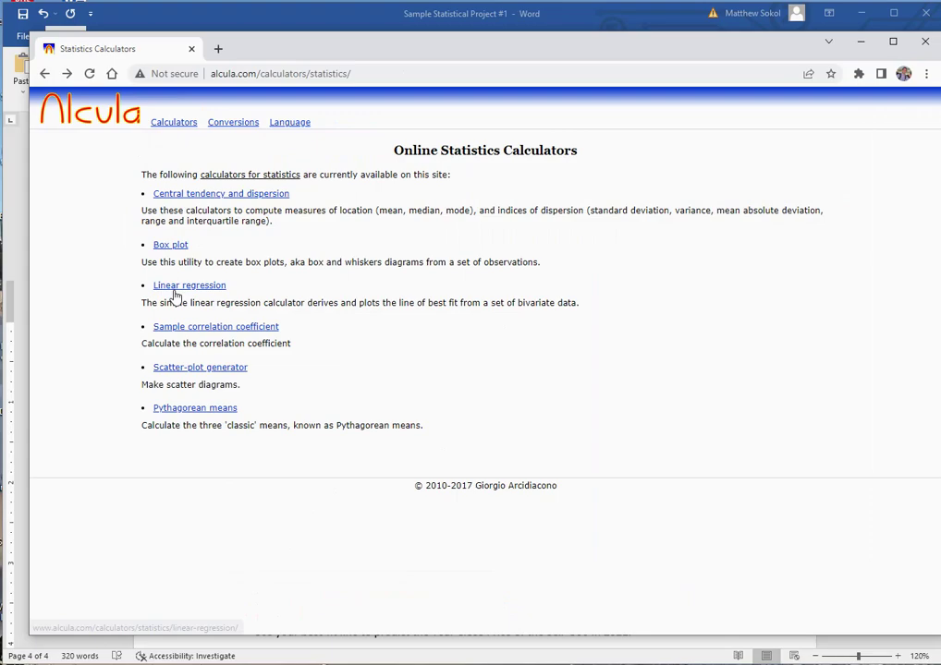
left_click(181, 290)
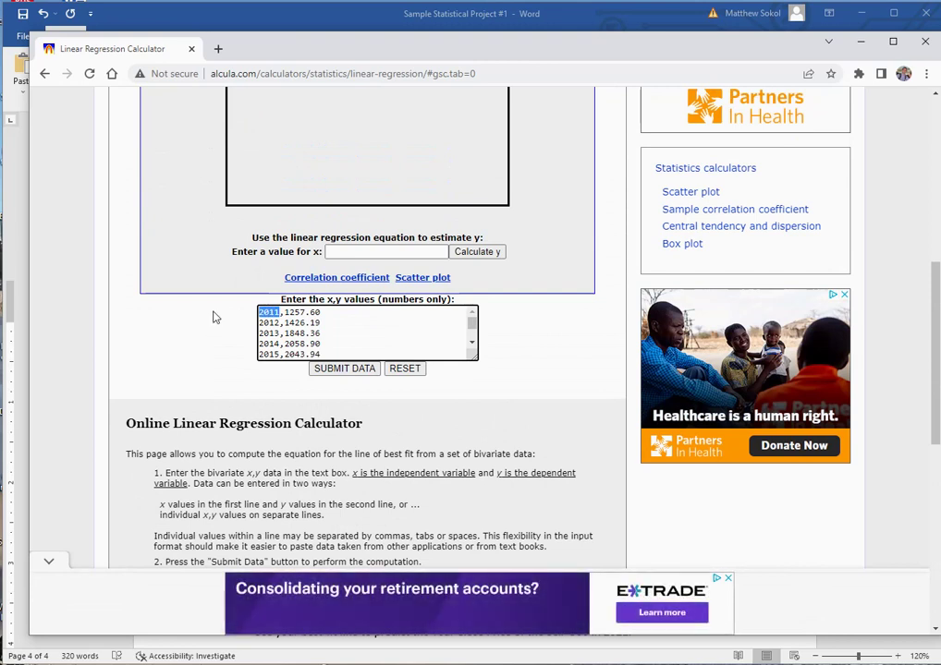
type("0")
double_click(274, 322)
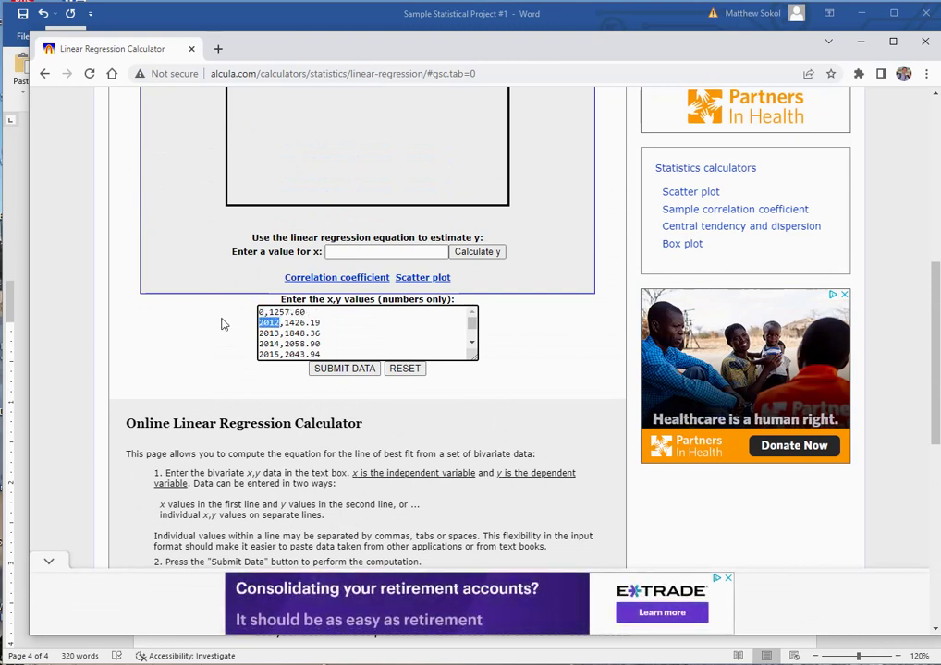
type("1")
double_click(269, 333)
type("2")
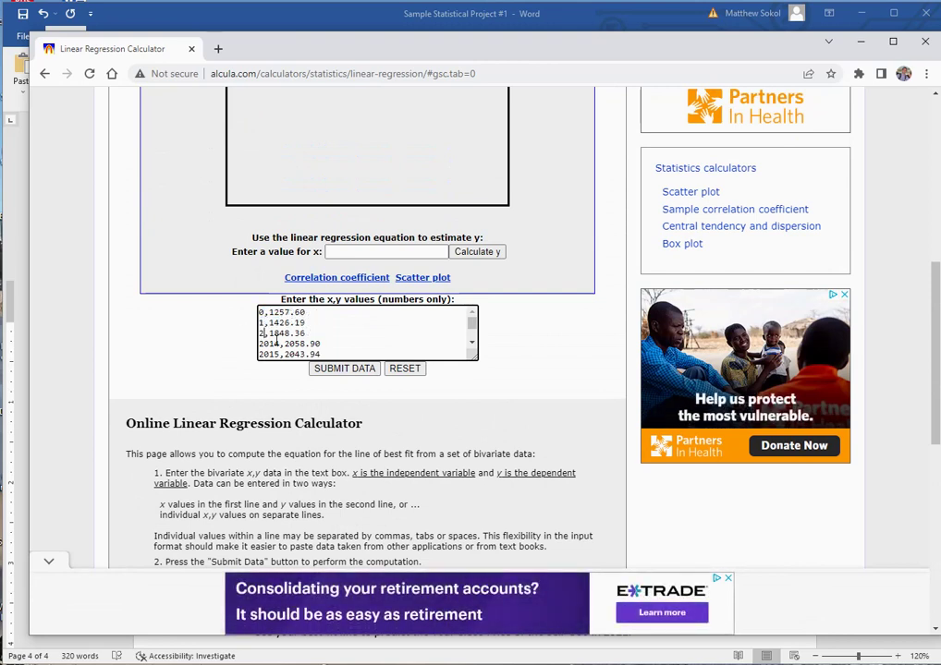
double_click(274, 343)
type("3")
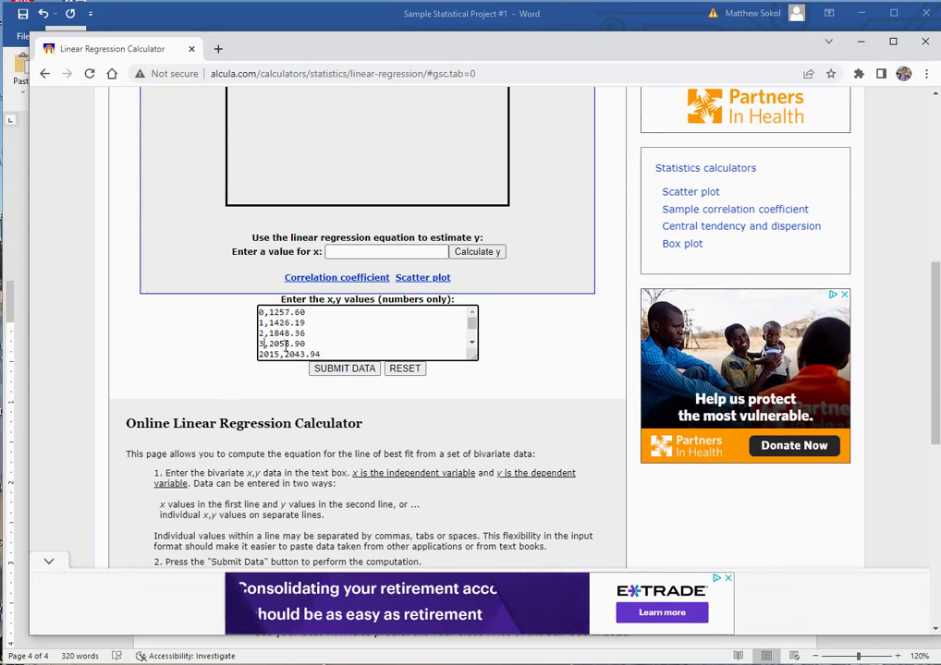
left_click_drag(278, 354, 207, 357)
type("4")
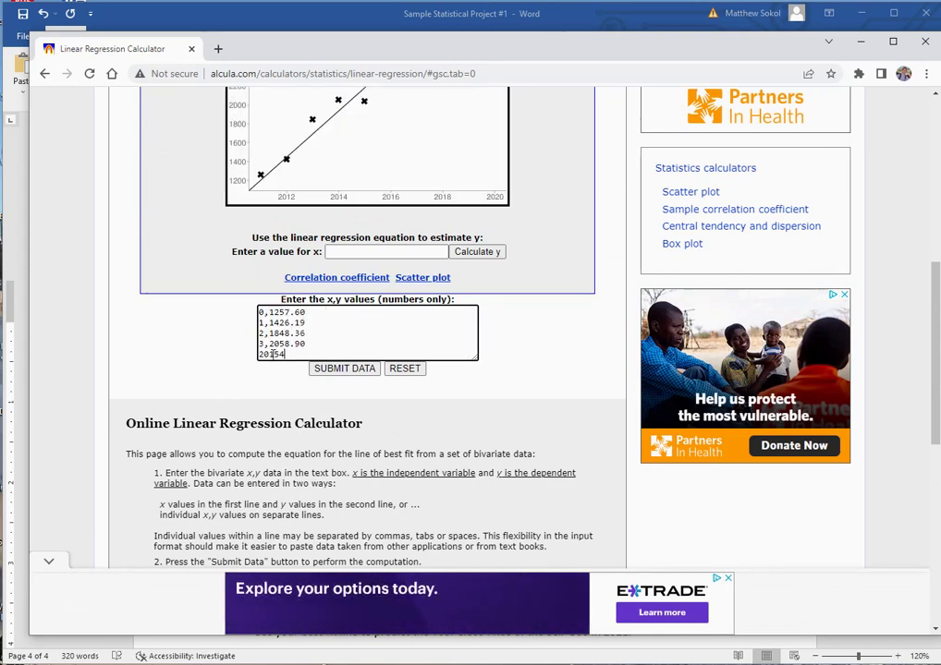
scroll(279, 340, "down", 1)
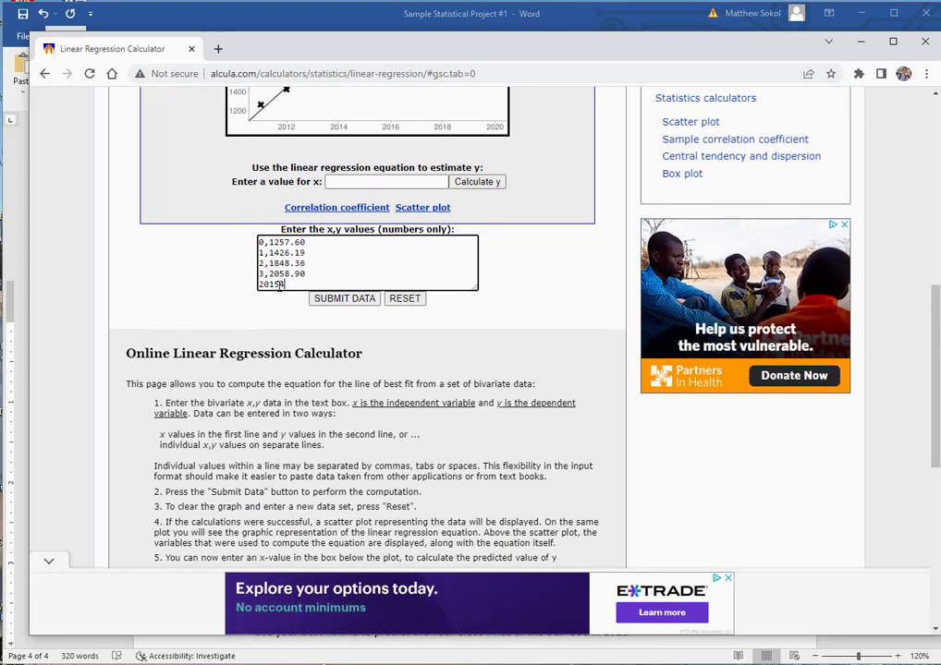
scroll(334, 278, "down", 1)
scroll(287, 393, "up", 4)
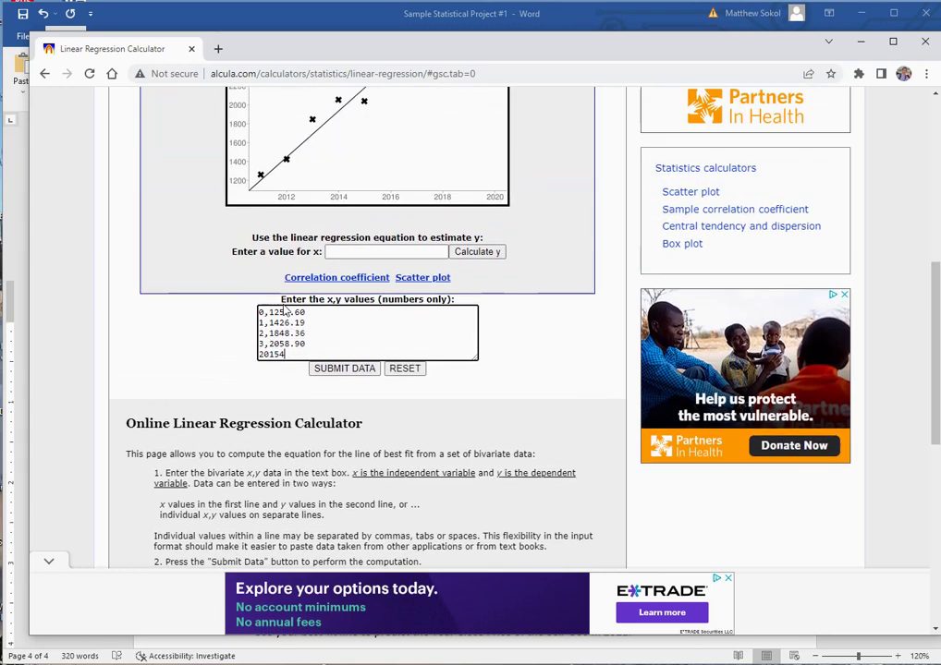
scroll(285, 398, "down", 3)
Replace all entries in the regression calculator's data list by pasting the copied year and closing price pairs.
key("ctrl+a")
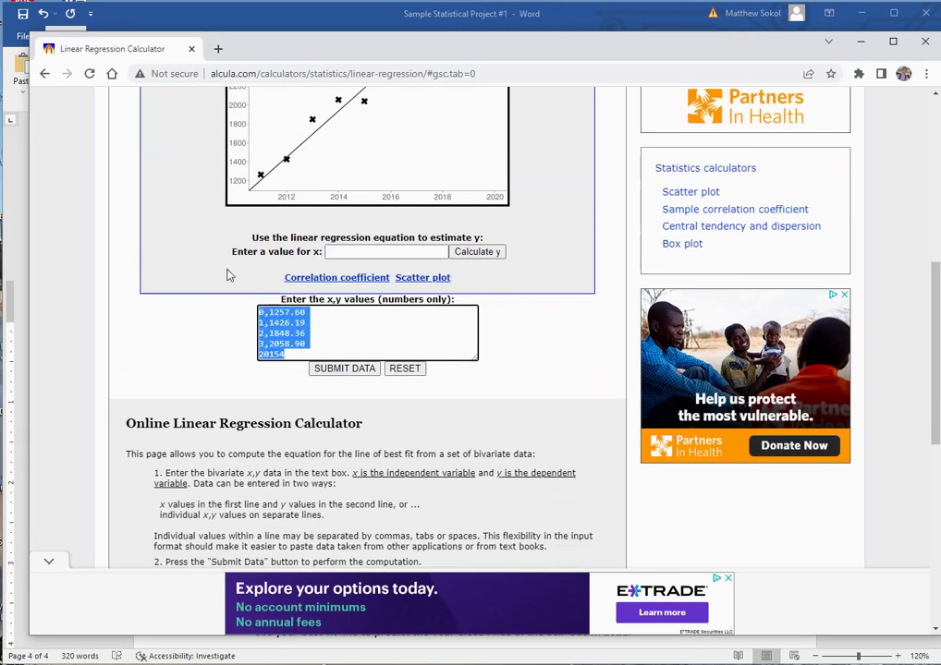
key("ctrl+v")
scroll(277, 328, "up", 2)
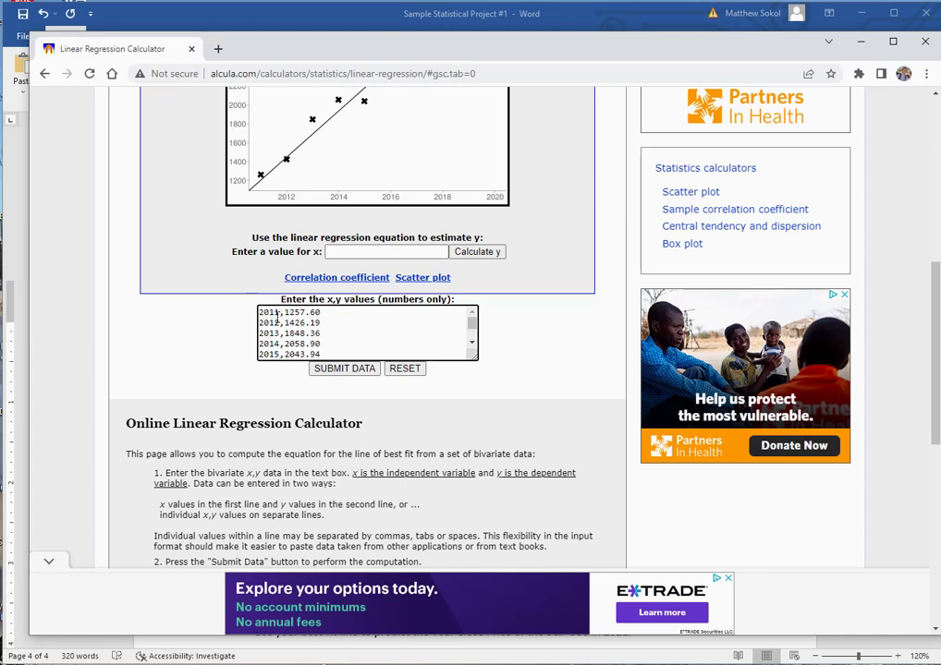
Change the x values 2011 to 2015 in the regression data list to 0 through 4.
key("BackSpace")
key("BackSpace")
key("BackSpace")
key("BackSpace")
key("BackSpace")
key("BackSpace")
type("1")
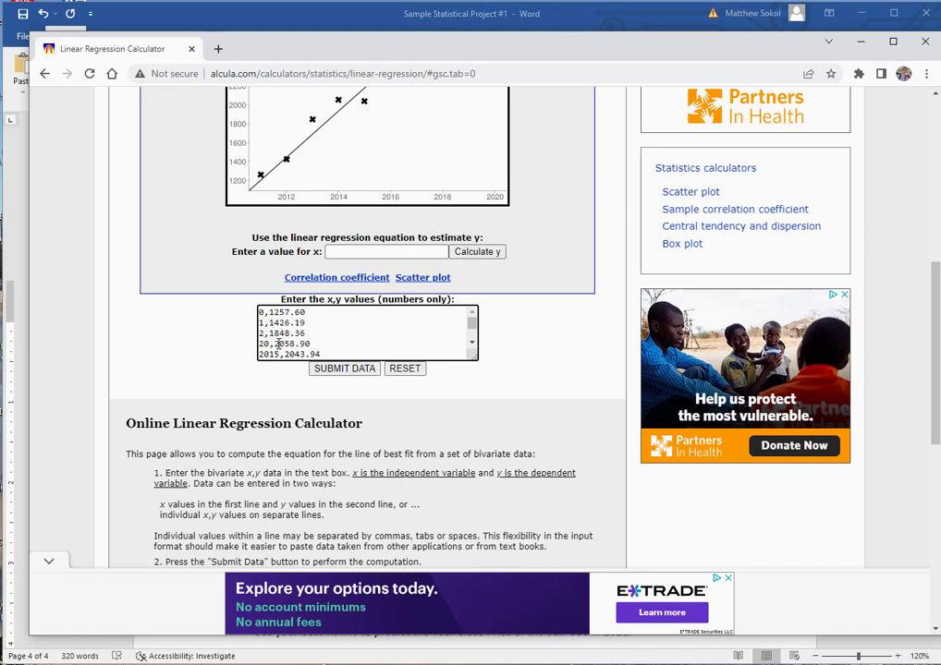
key("BackSpace")
key("BackSpace")
key("BackSpace")
key("BackSpace")
type("4")
scroll(444, 342, "down", 3)
scroll(453, 347, "up", 3)
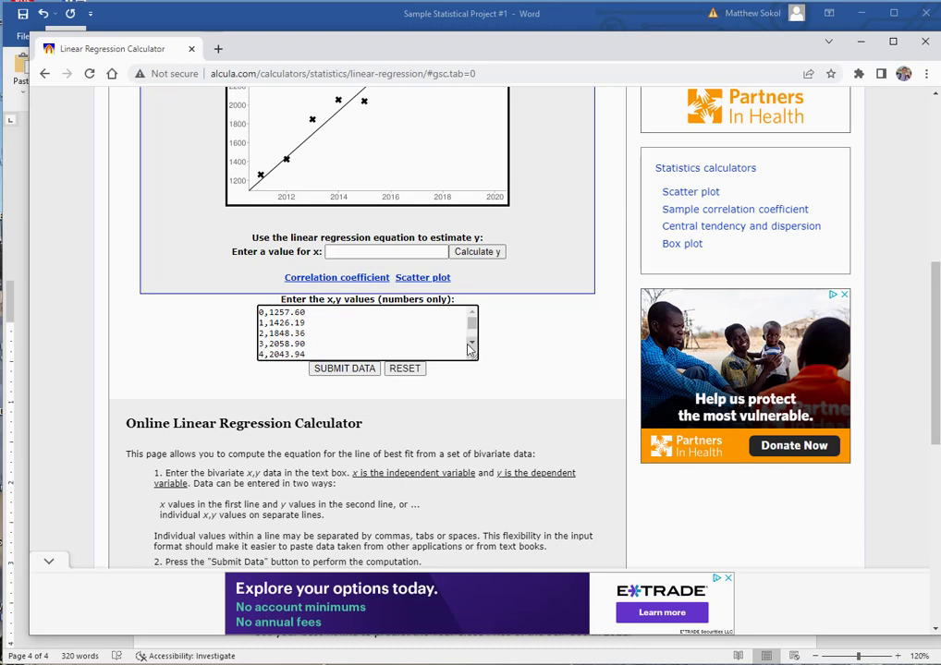
Change the x values 2016 to 2020 in the regression data list to 5 through 9.
scroll(375, 346, "down", 1)
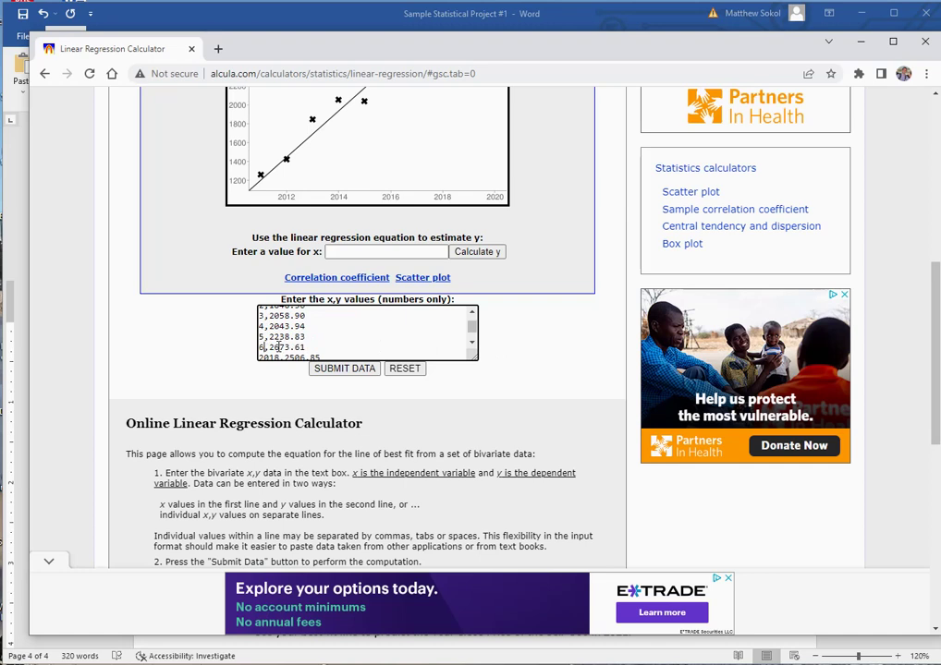
scroll(278, 347, "down", 1)
left_click(279, 333)
key("BackSpace")
key("BackSpace")
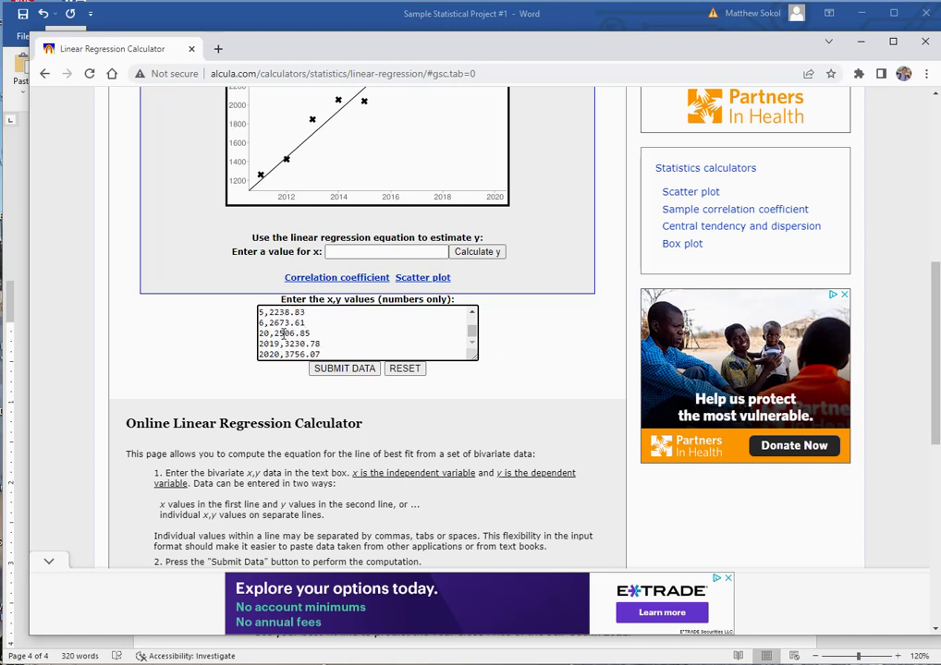
left_click(280, 344)
key("BackSpace")
key("BackSpace")
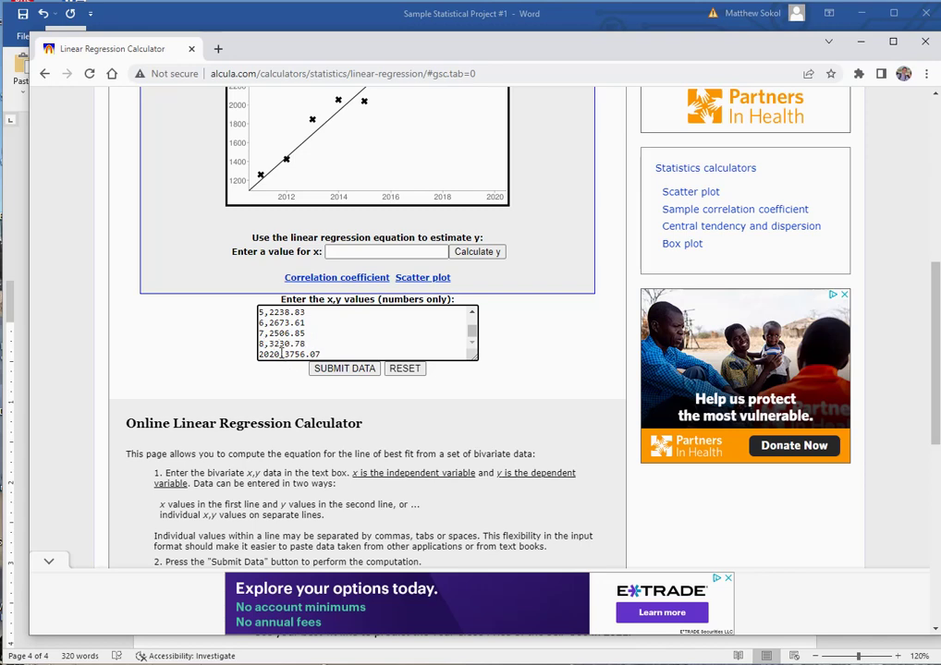
key("BackSpace")
key("BackSpace")
key("BackSpace")
key("BackSpace")
type("9")
Submit the regression data and review the calculated slope, intercept, line equation and plot.
scroll(288, 350, "down", 1)
left_click(329, 299)
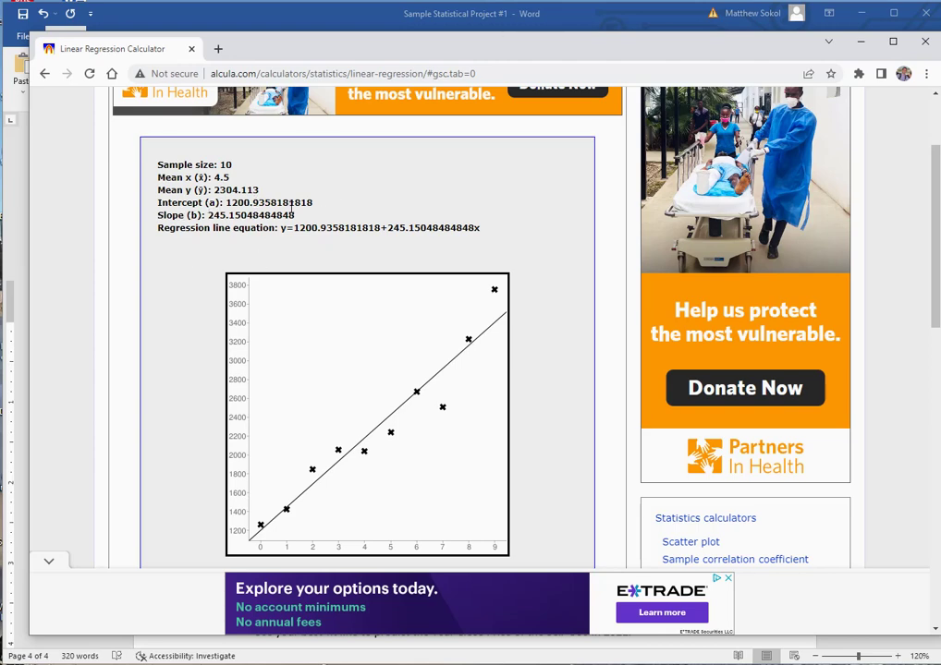
scroll(250, 225, "down", 3)
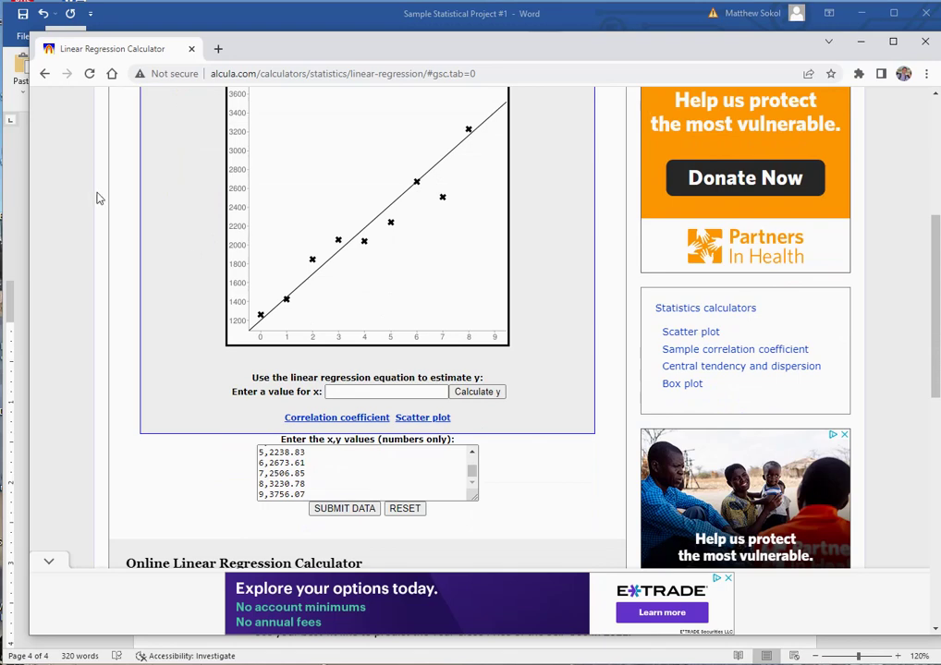
Switch to Word to read the correlation coefficient question, and return to the Alcula regression page in the browser.
left_click(165, 17)
scroll(277, 384, "down", 1)
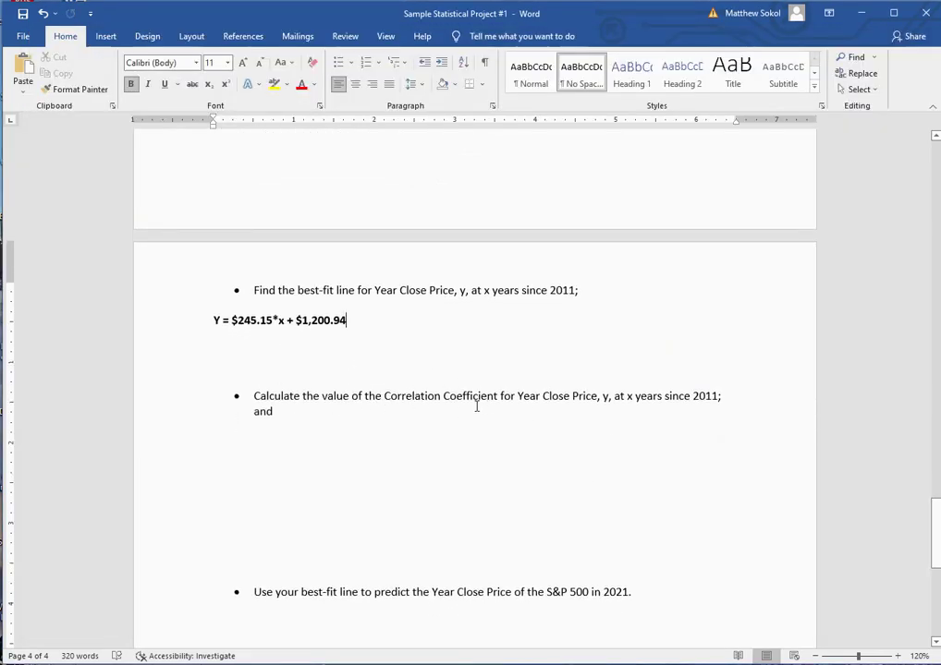
key("alt+Tab")
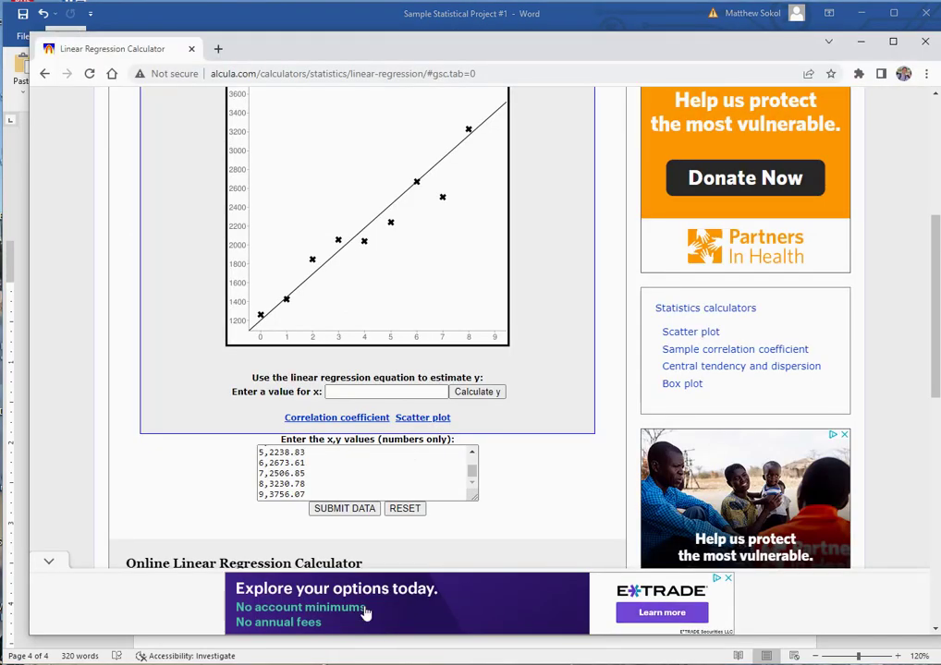
Calculate the correlation coefficient of the entered data in Alcula, and return to the Word document.
left_click(293, 419)
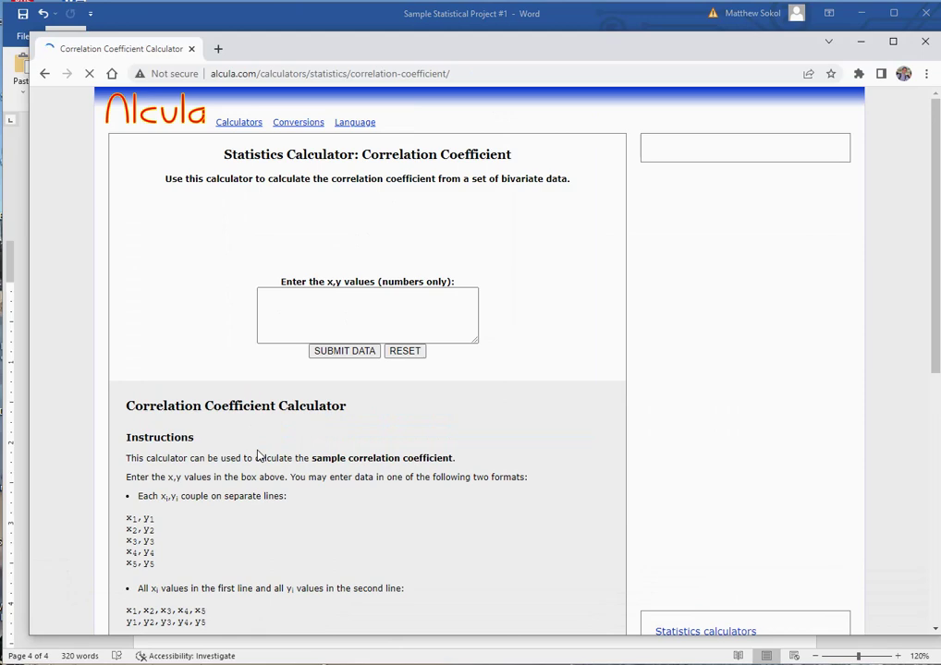
scroll(291, 473, "down", 1)
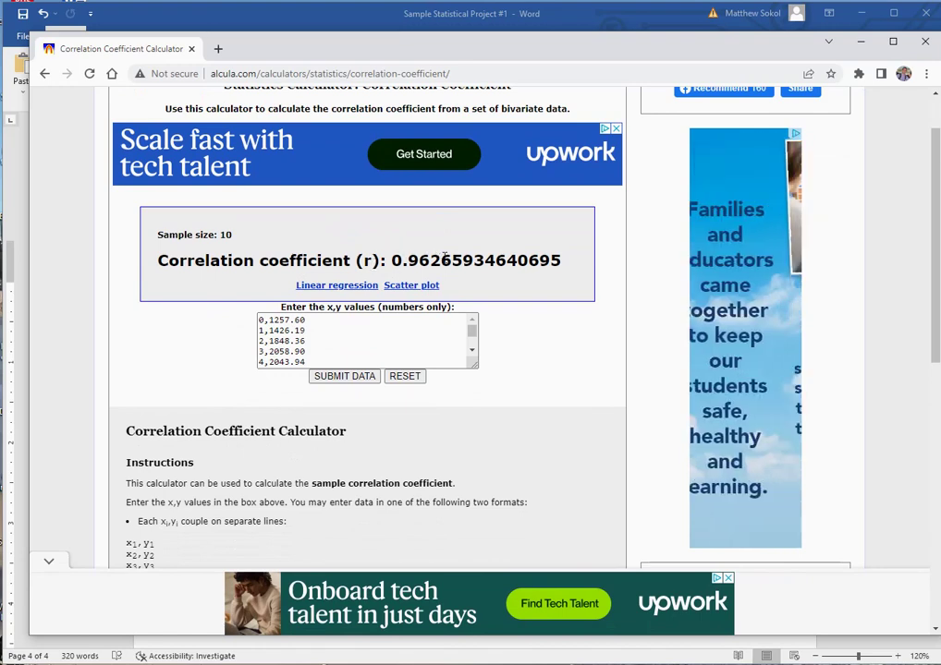
left_click(223, 16)
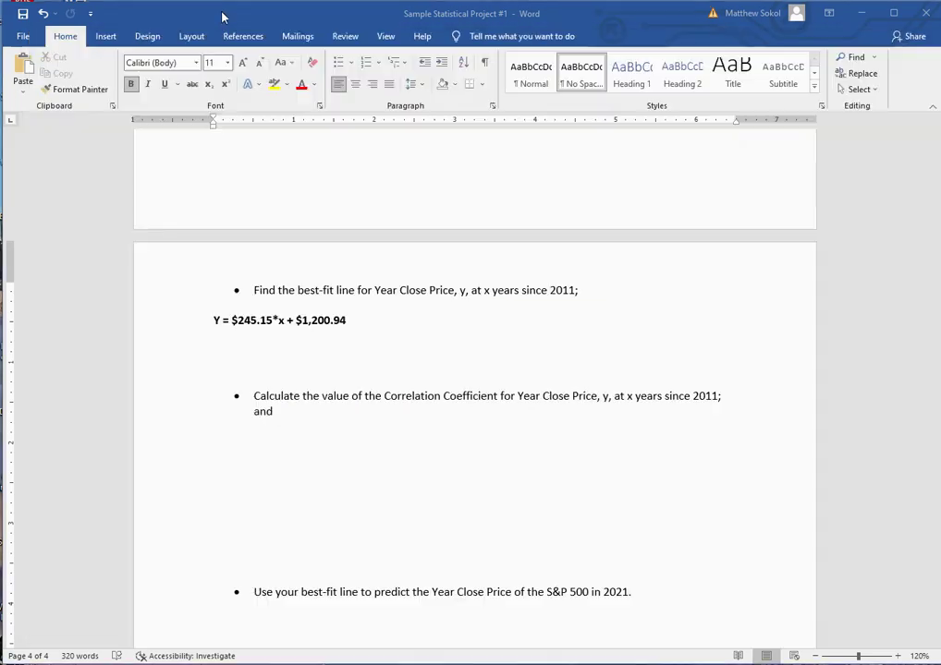
Enter "R= 0.9627" in bold below the correlation coefficient question.
left_click(244, 433)
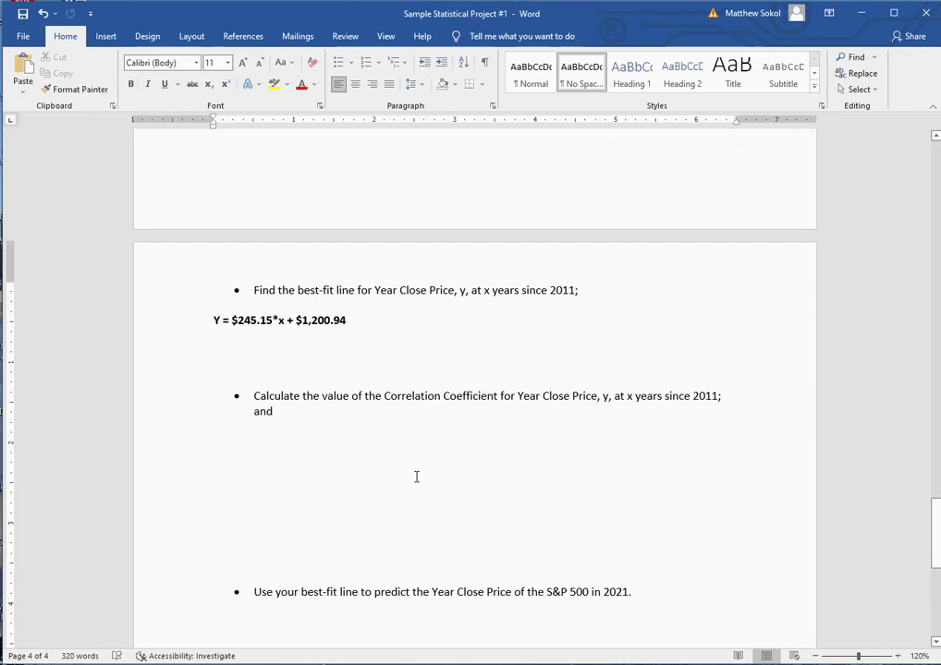
key("Return")
type("R= 0.9627")
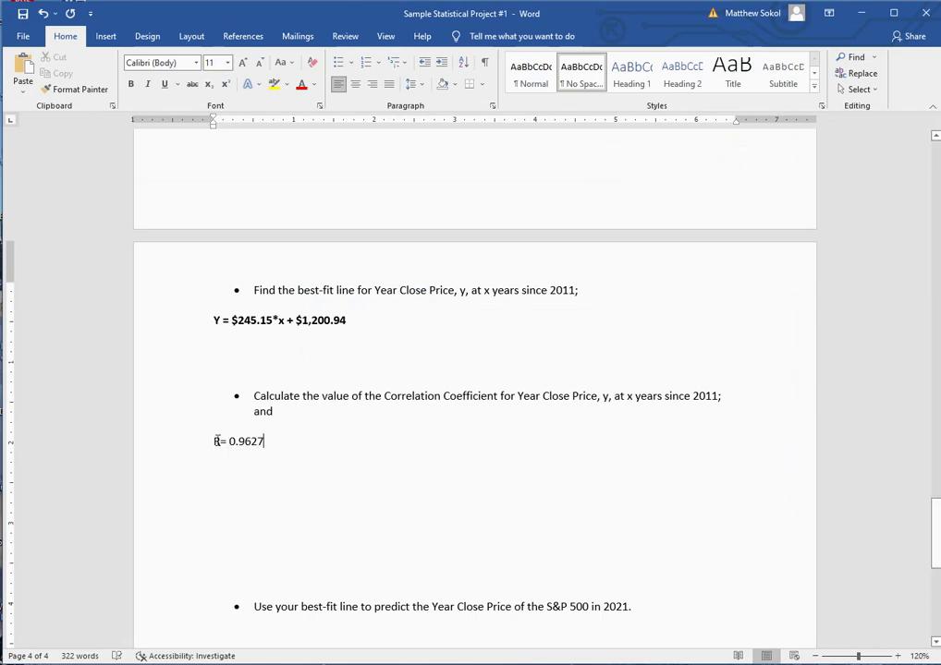
triple_click(217, 441)
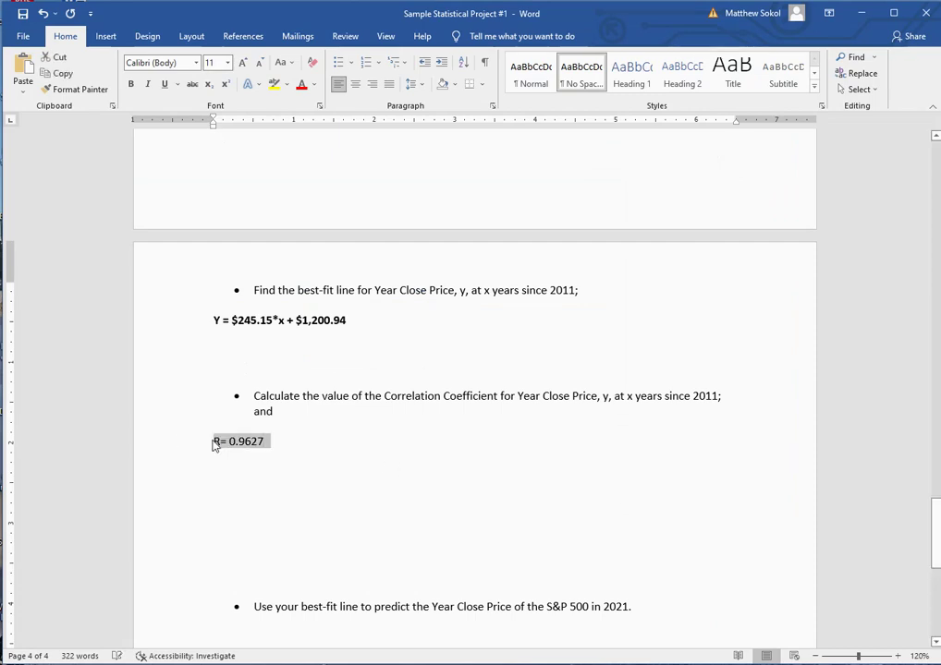
left_click(131, 83)
left_click(342, 443)
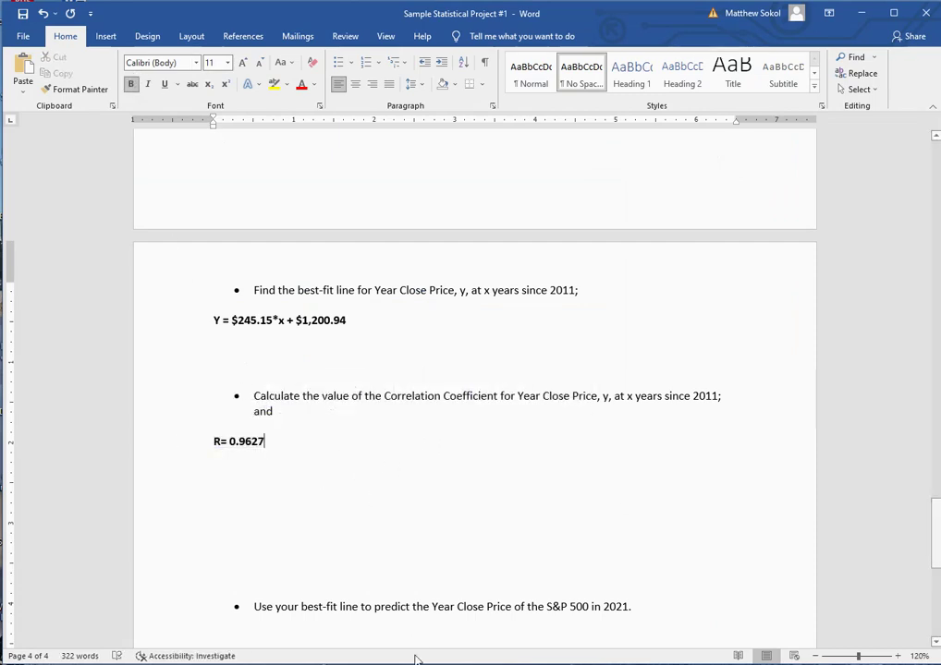
Switch to the Excel workbook and label cell A21 of Sheet2 "r".
key("alt+Tab")
left_click(84, 489)
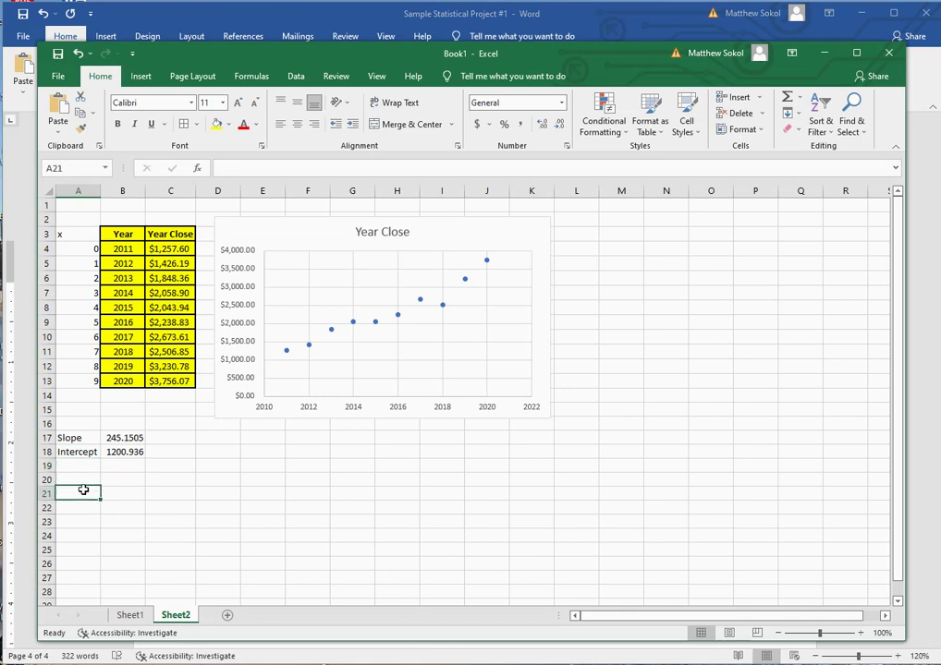
type("r")
left_click_drag(130, 480, 141, 498)
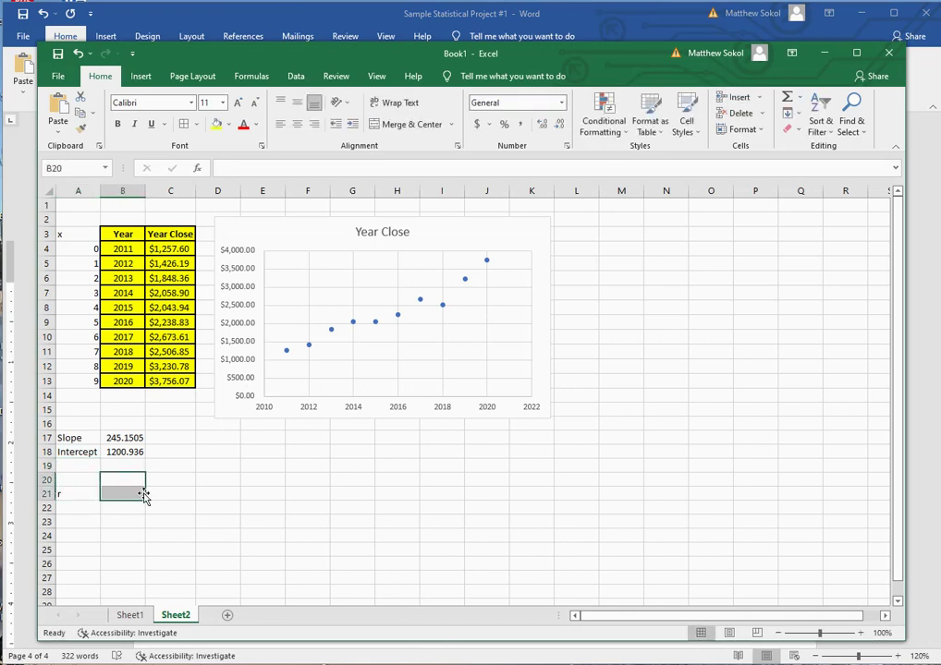
Calculate the correlation coefficient in cell B21 with CORREL, using the x values A4:A13 and the Year Close prices C4:C13.
left_click(121, 493)
type("=co")
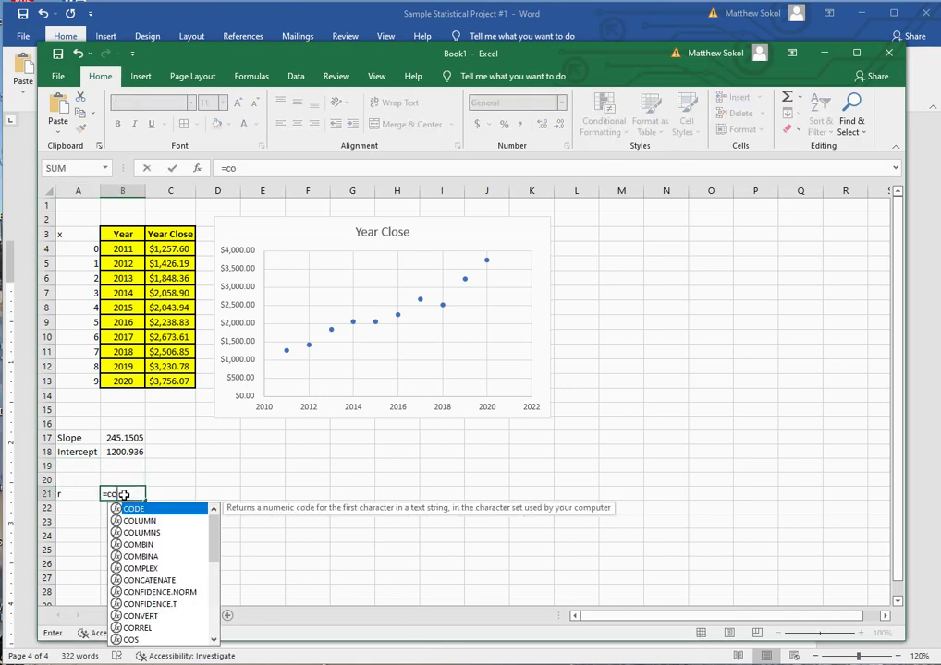
type("rrel(")
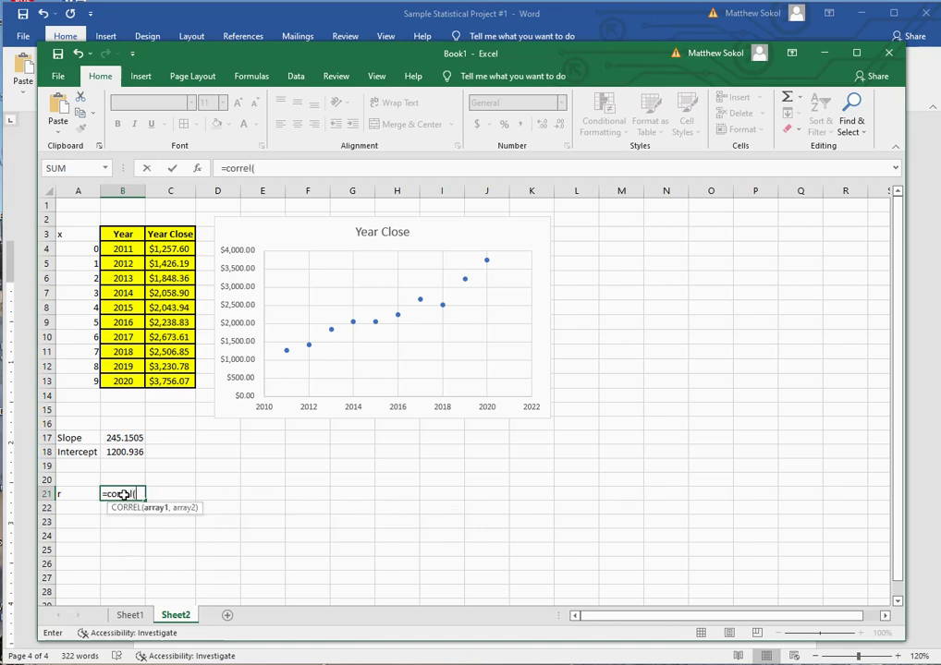
left_click_drag(77, 250, 77, 379)
type(",")
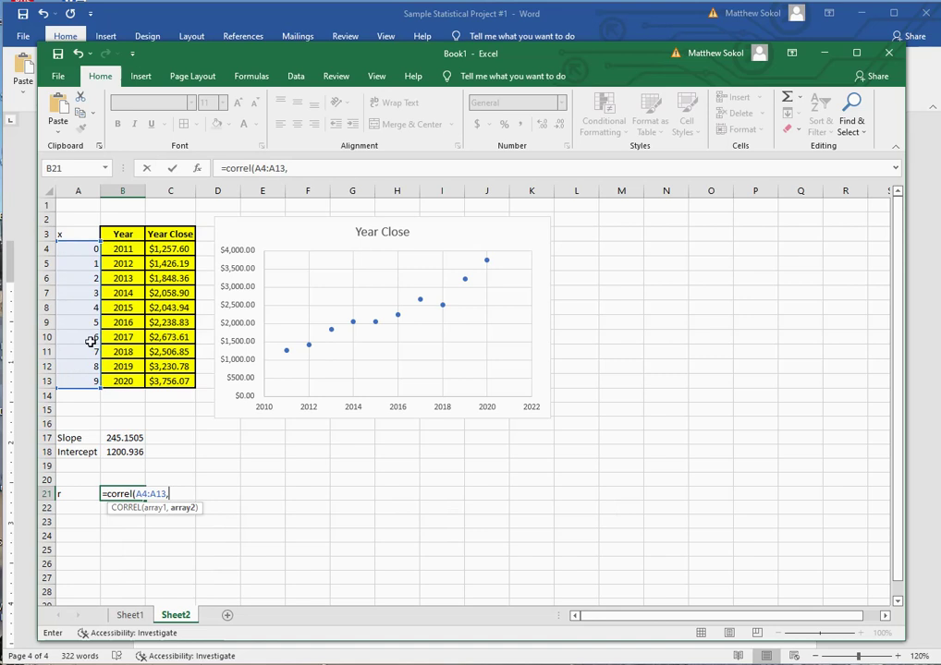
left_click_drag(170, 248, 173, 381)
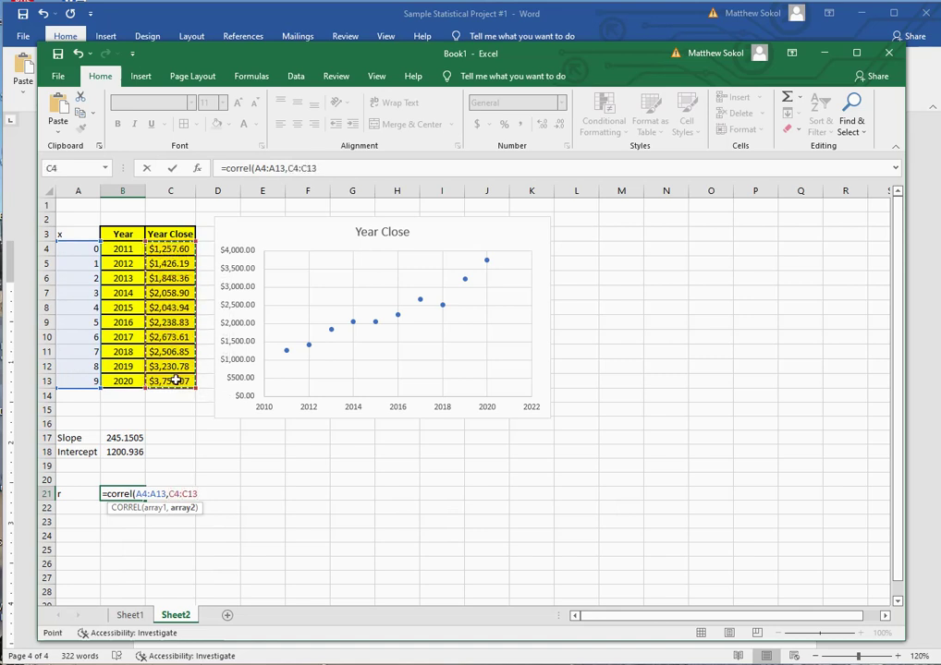
key("Return")
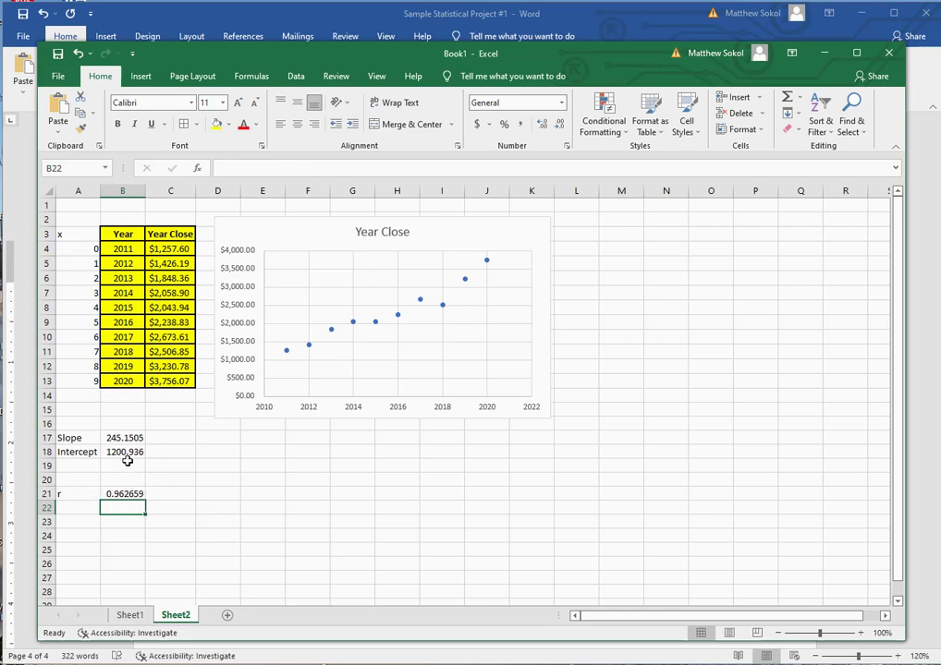
Switch back to Word and delete the surplus blank lines between the R answer and the 2021 prediction question.
left_click(285, 24)
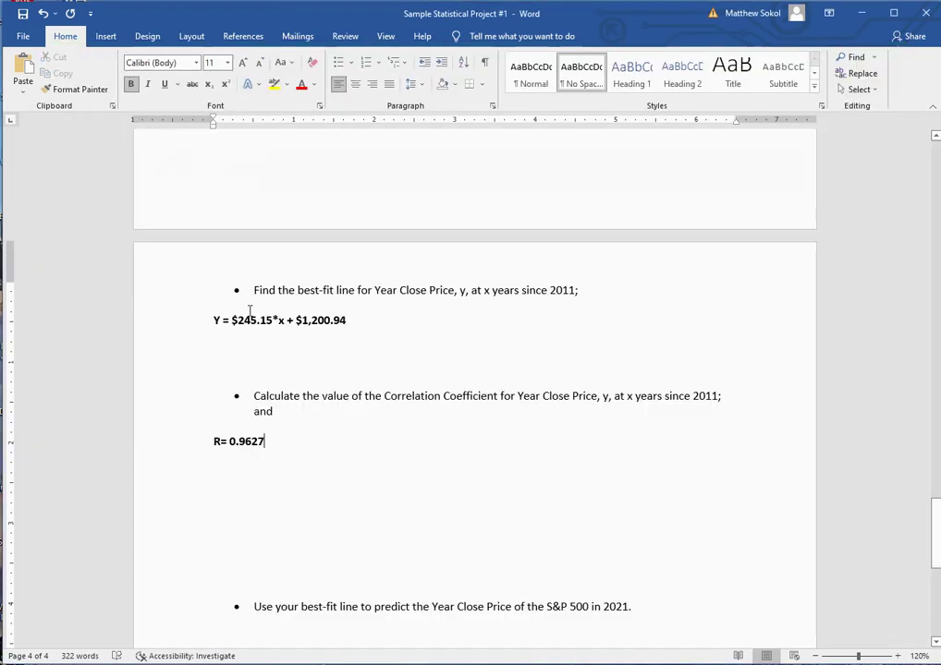
scroll(249, 309, "down", 2)
key("Delete")
key("Delete")
key("Delete")
key("Delete")
key("Delete")
key("Delete")
key("Delete")
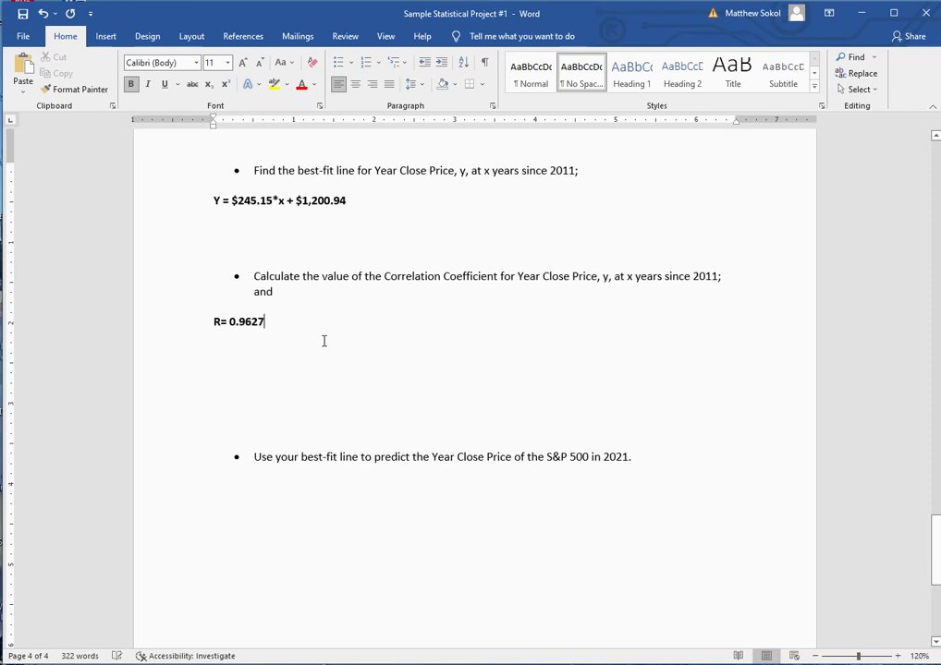
scroll(324, 341, "down", 2)
scroll(325, 340, "up", 1)
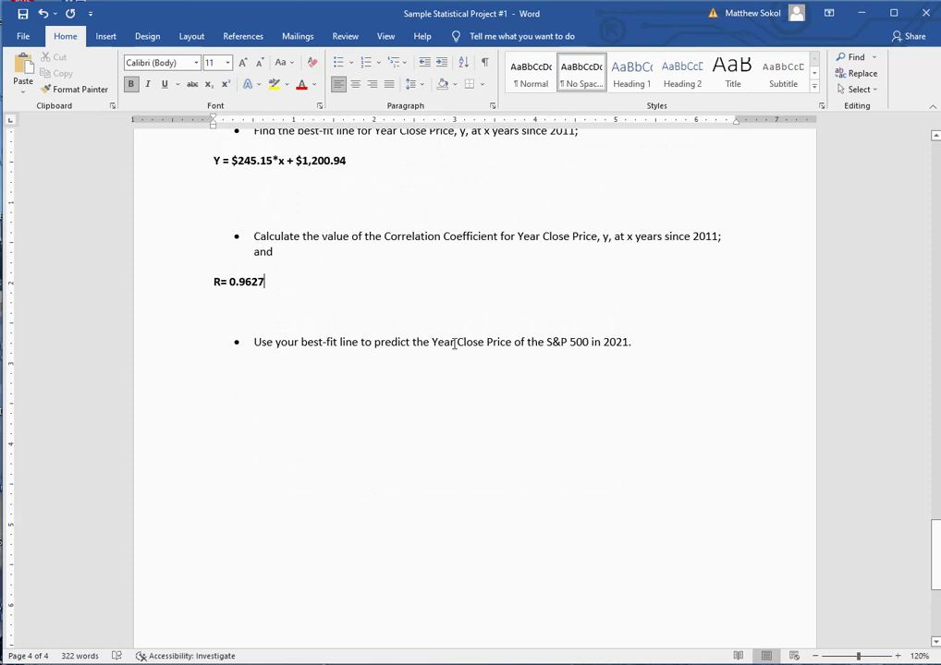
Check the S&P 500 table on the first page and write "In 2021, x = 10!" below the prediction question.
scroll(609, 349, "up", 8)
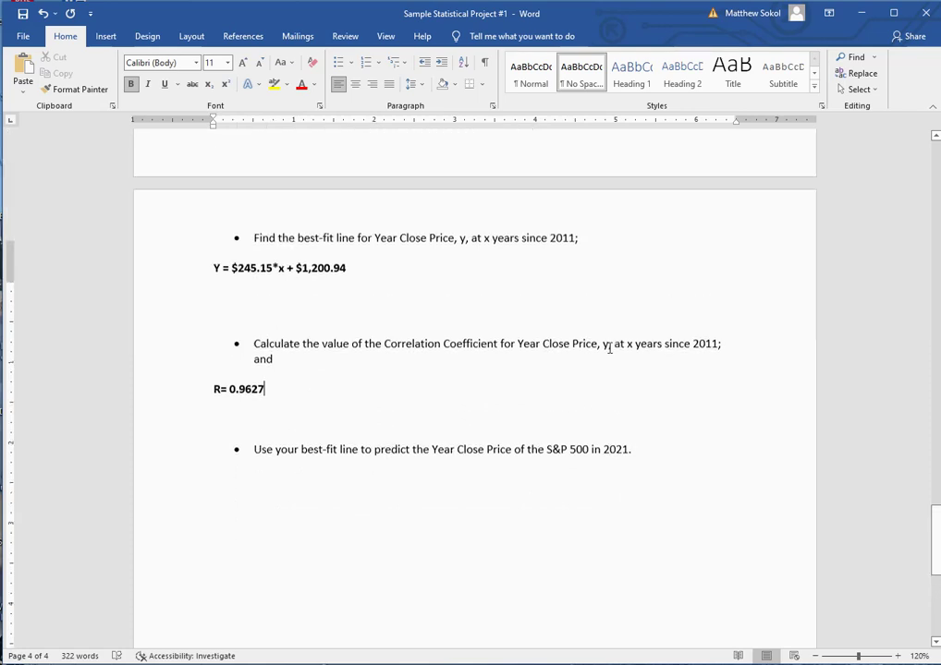
scroll(424, 350, "up", 20)
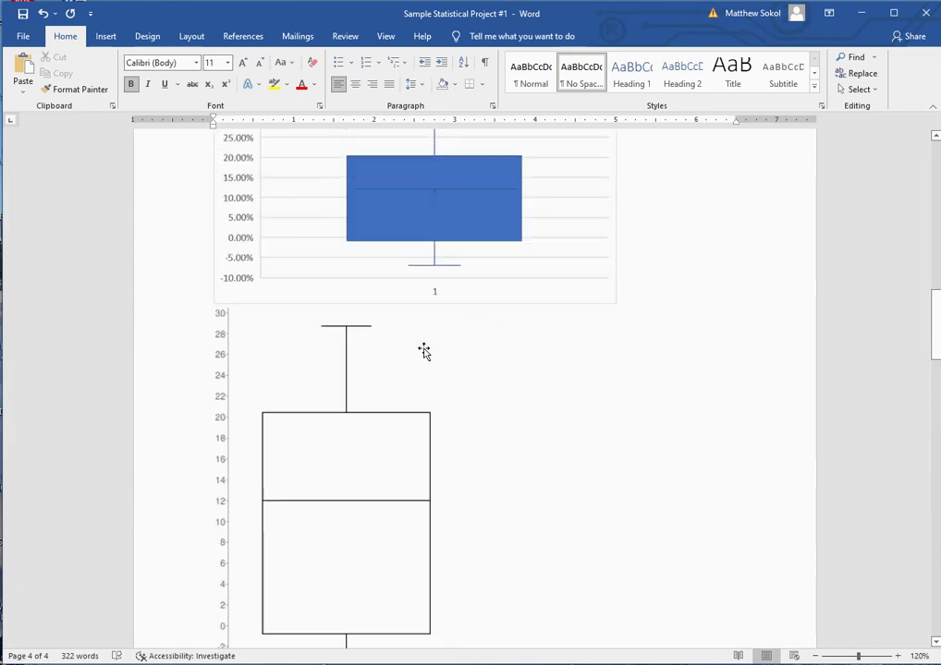
scroll(424, 351, "up", 20)
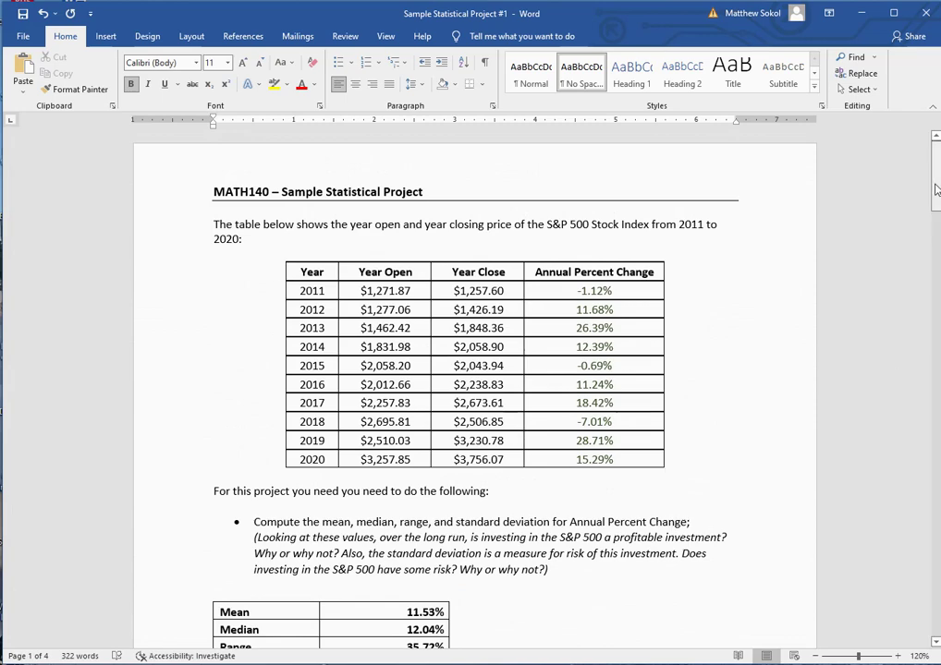
left_click_drag(935, 190, 921, 561)
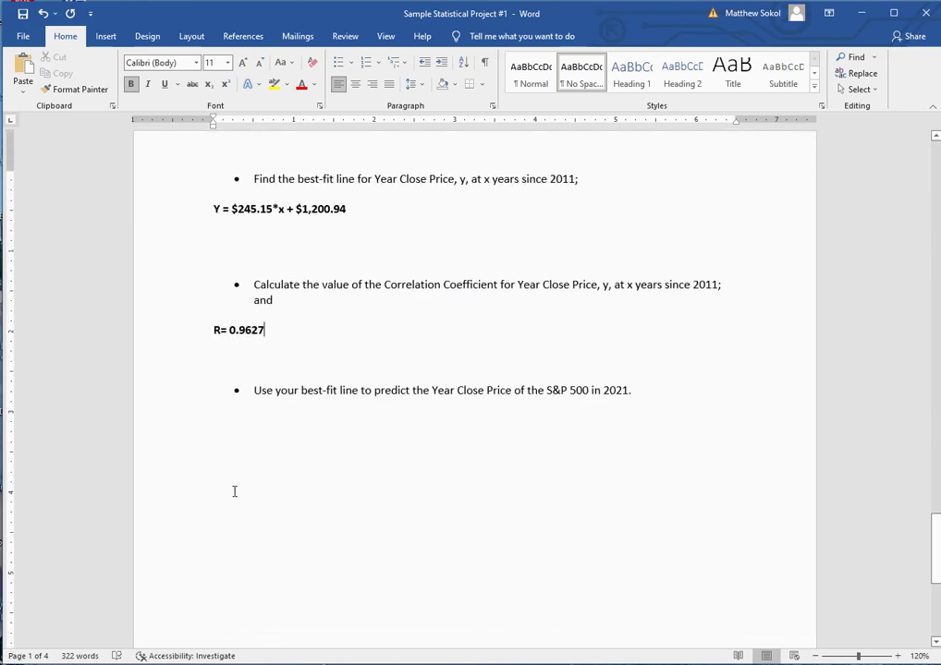
key("Up")
key("Return")
key("BackSpace")
key("BackSpace")
type("In ")
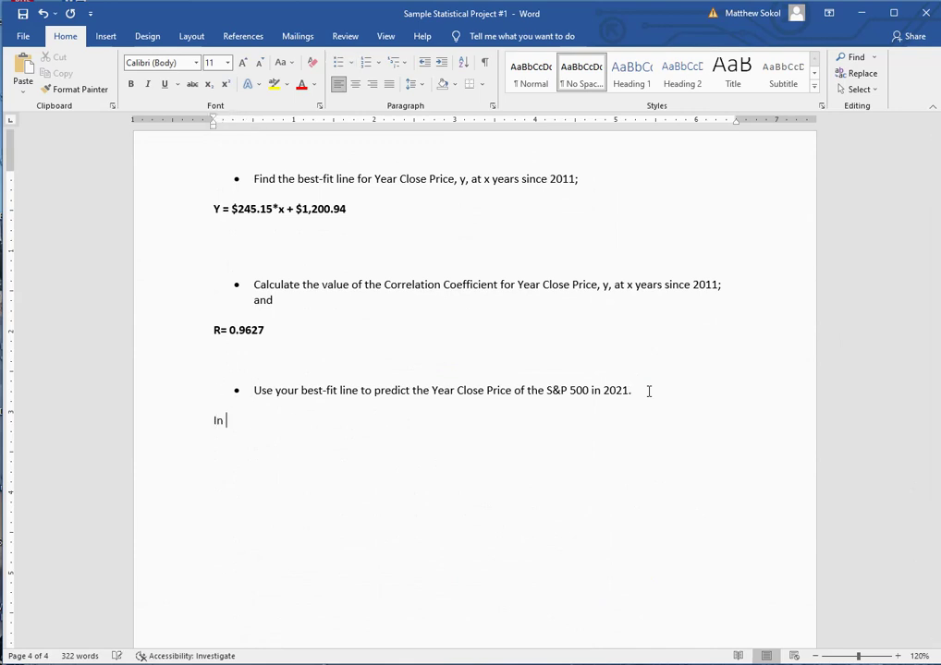
type("2021, x = 10!")
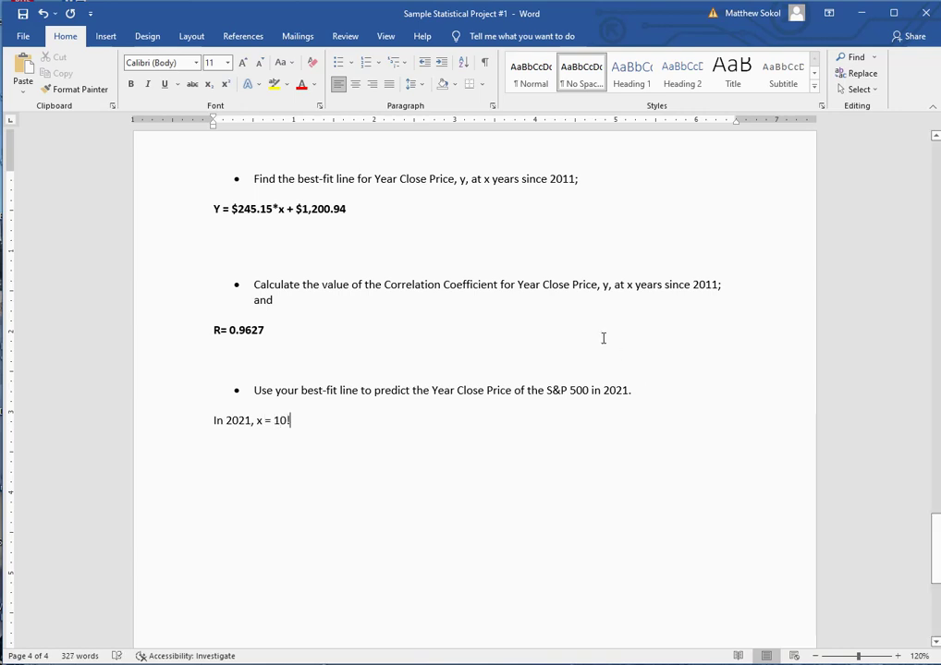
Copy the best-fit equation twice below the "In 2021, x = 10!" line and replace x with 10 in the second copy.
left_click(212, 209)
key("ctrl+c")
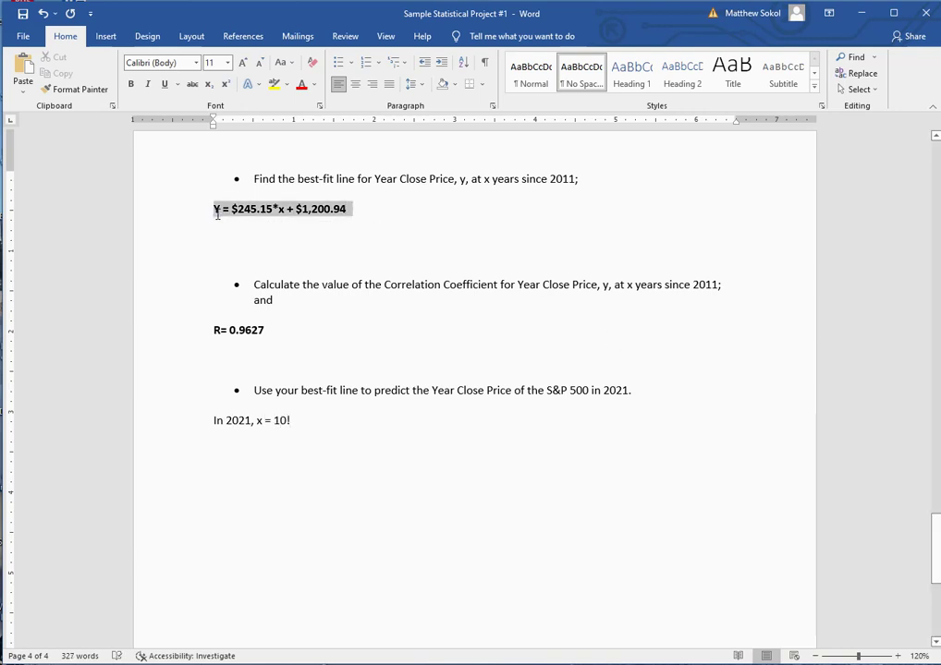
left_click(230, 450)
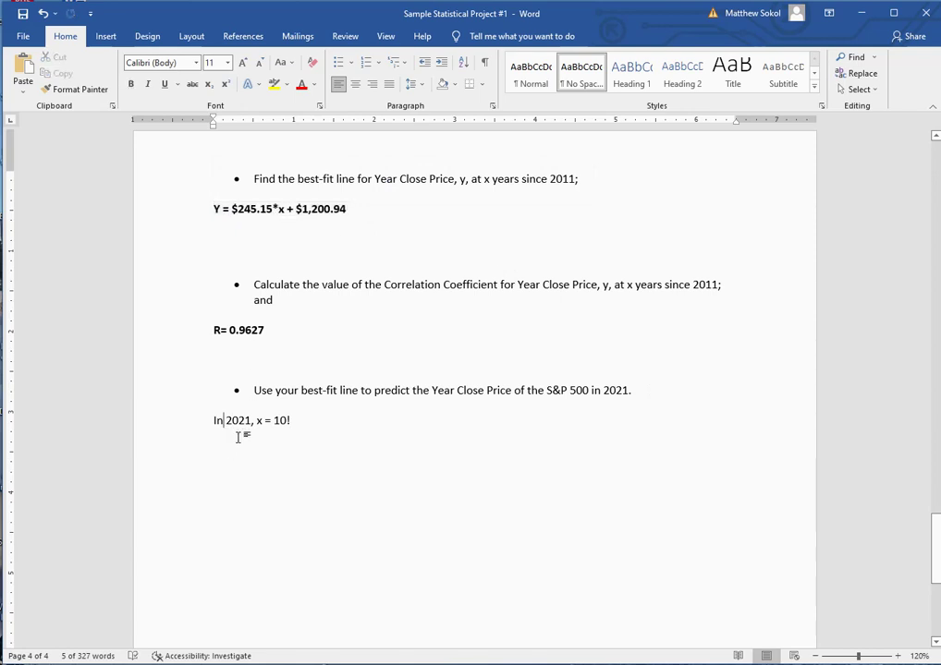
key("ctrl+v")
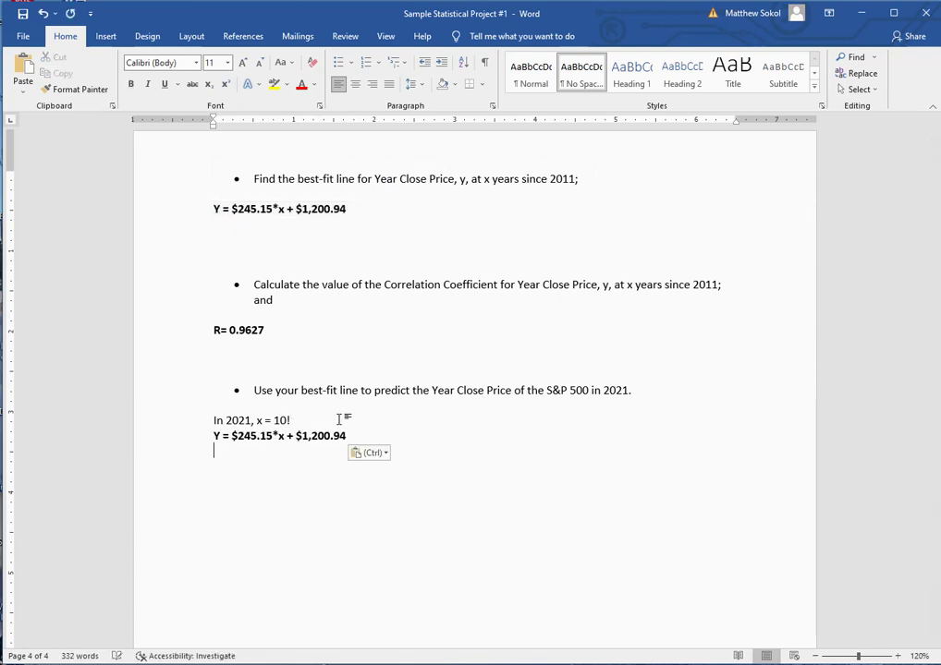
key("ctrl+v")
left_click(286, 451)
key("BackSpace")
type("10")
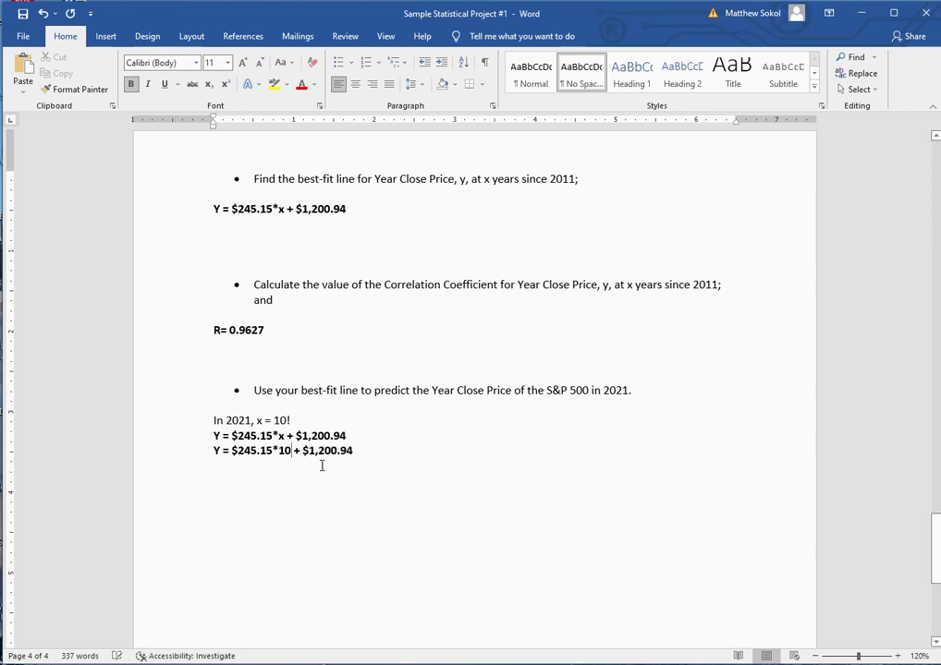
Open the Windows Calculator beside the equations and enter 245.15 multiplied by 10.
key("XF86Calculator")
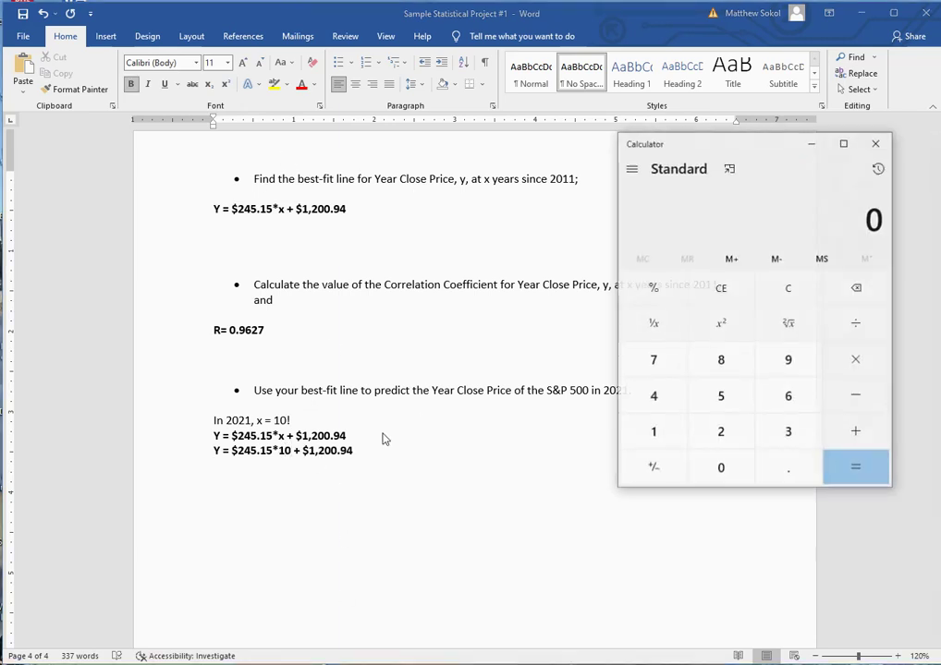
left_click_drag(739, 143, 530, 103)
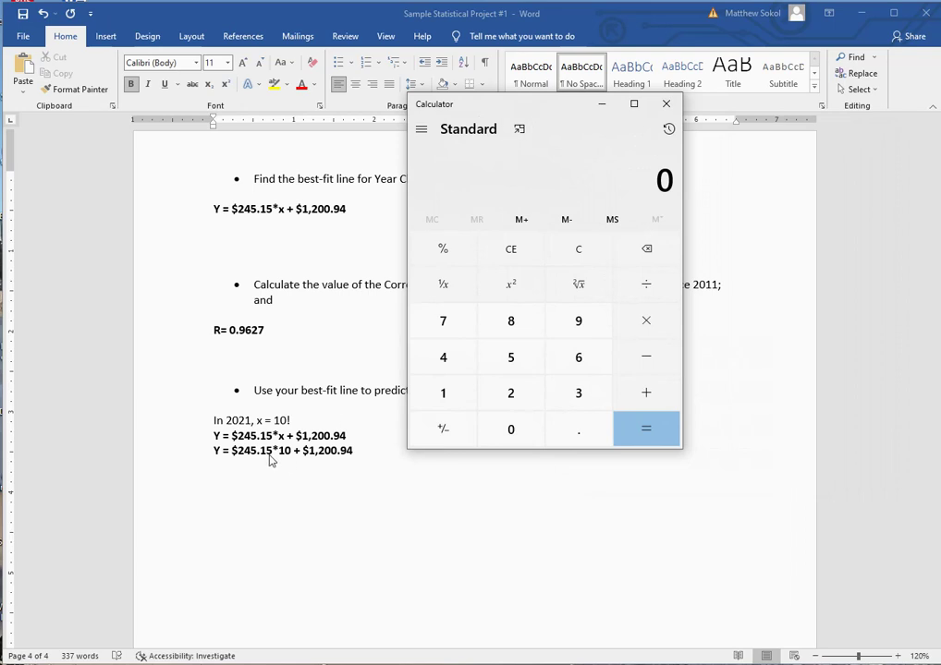
left_click(518, 400)
left_click(459, 371)
left_click(494, 372)
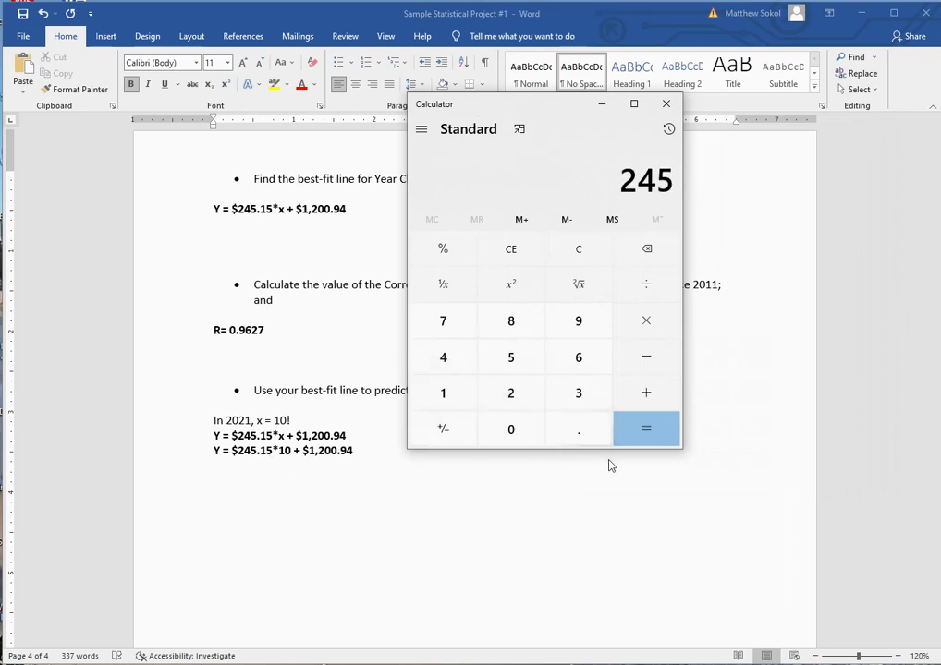
left_click(573, 426)
left_click(470, 395)
left_click(500, 362)
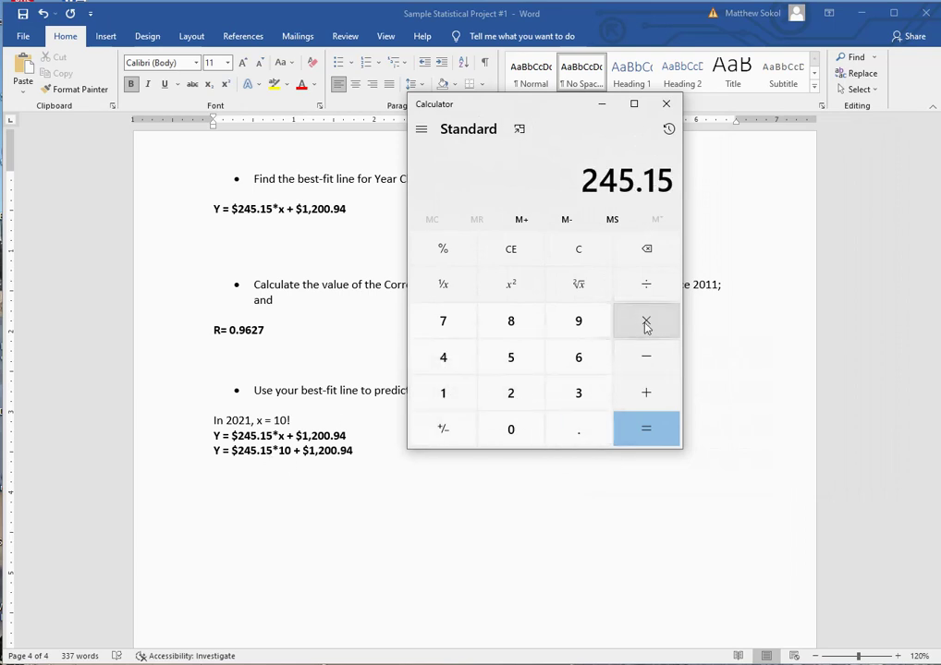
left_click(645, 323)
left_click(443, 393)
left_click(511, 428)
Add 1200.94 to the product in the calculator to work out the predicted 2021 closing price.
left_click(645, 393)
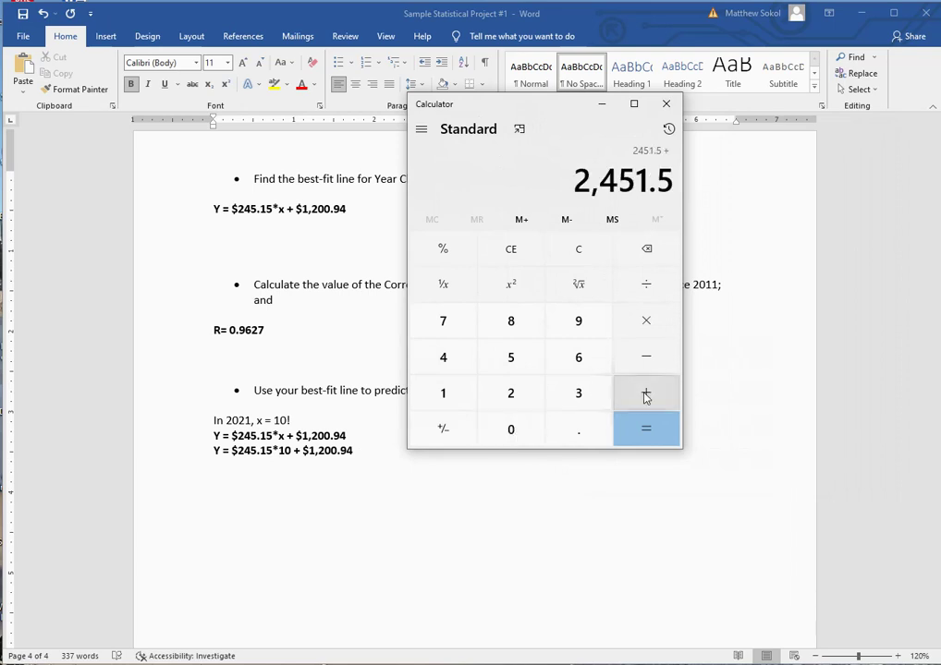
left_click(467, 397)
left_click(511, 400)
left_click(511, 431)
left_click(517, 432)
left_click(578, 429)
left_click(578, 321)
left_click(464, 358)
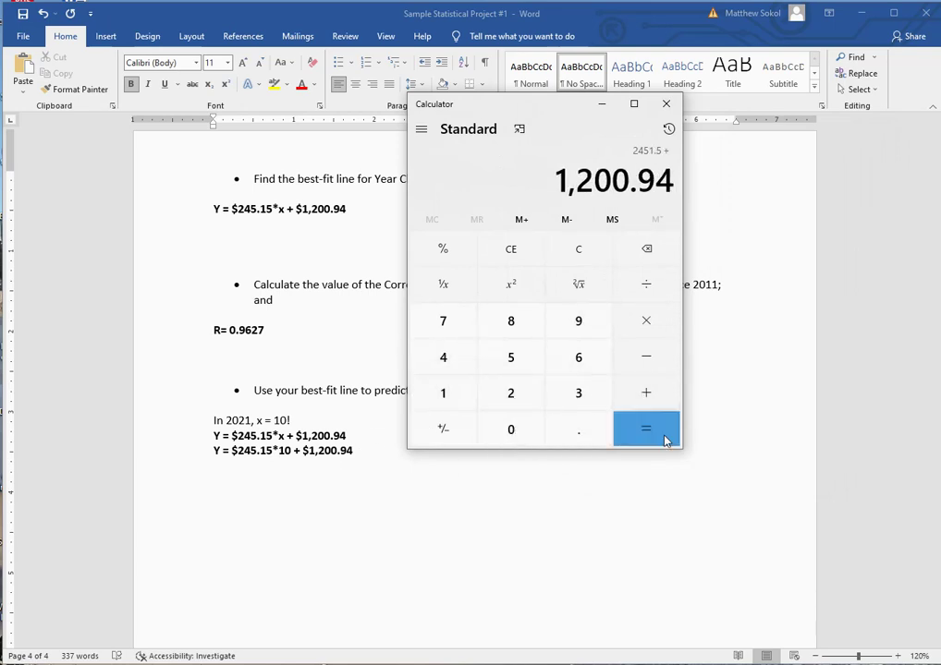
left_click(648, 436)
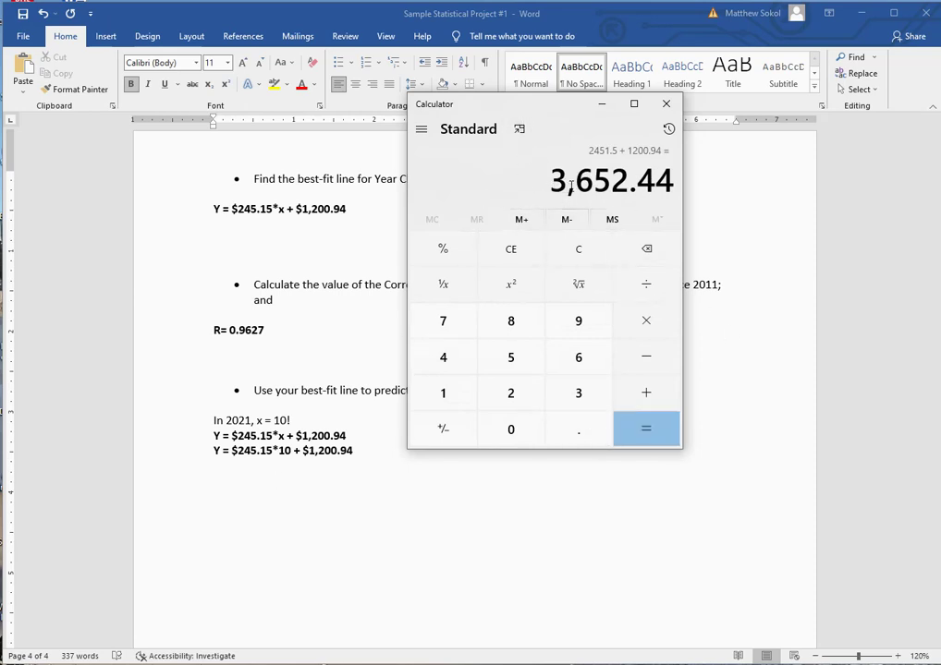
Move the calculator out of the way and add the predicted result "Y = $3,652.44" on a new line below the substituted equation.
left_click_drag(495, 105, 940, 164)
left_click(331, 453)
key("Return")
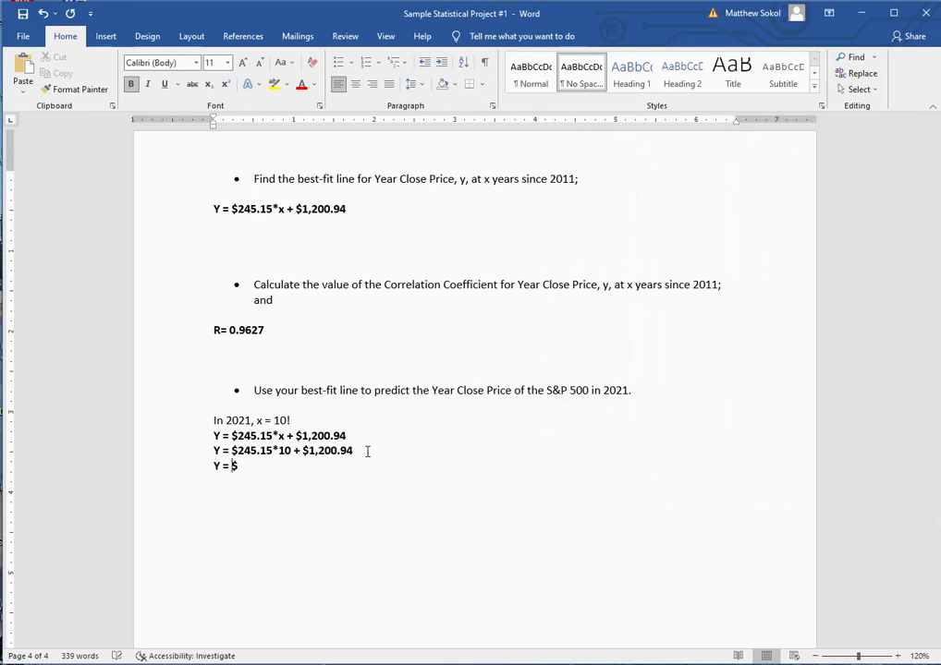
type("Y = $2,652.44")
left_click_drag(233, 466, 240, 466)
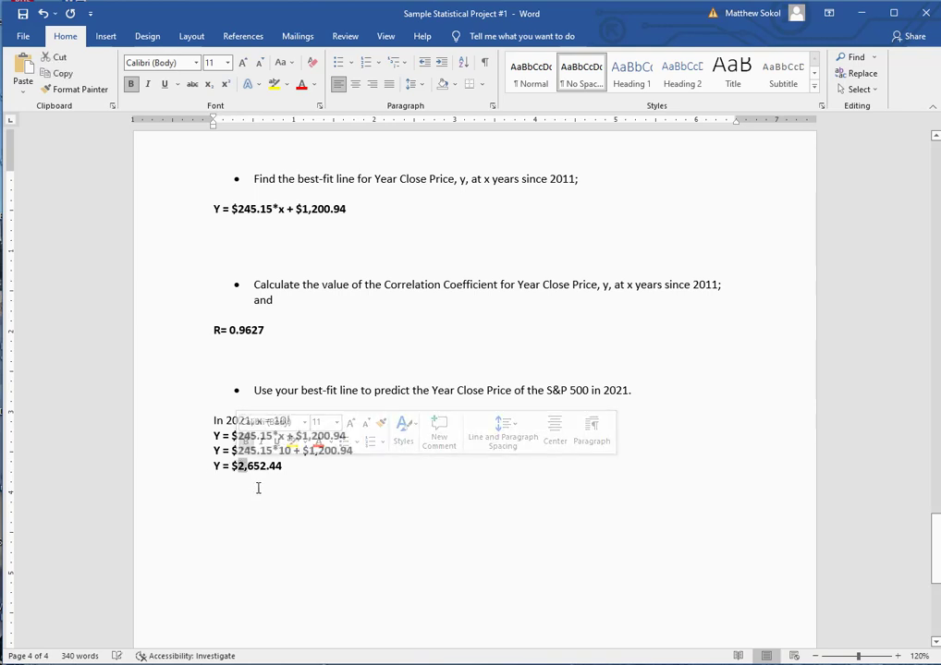
type("3")
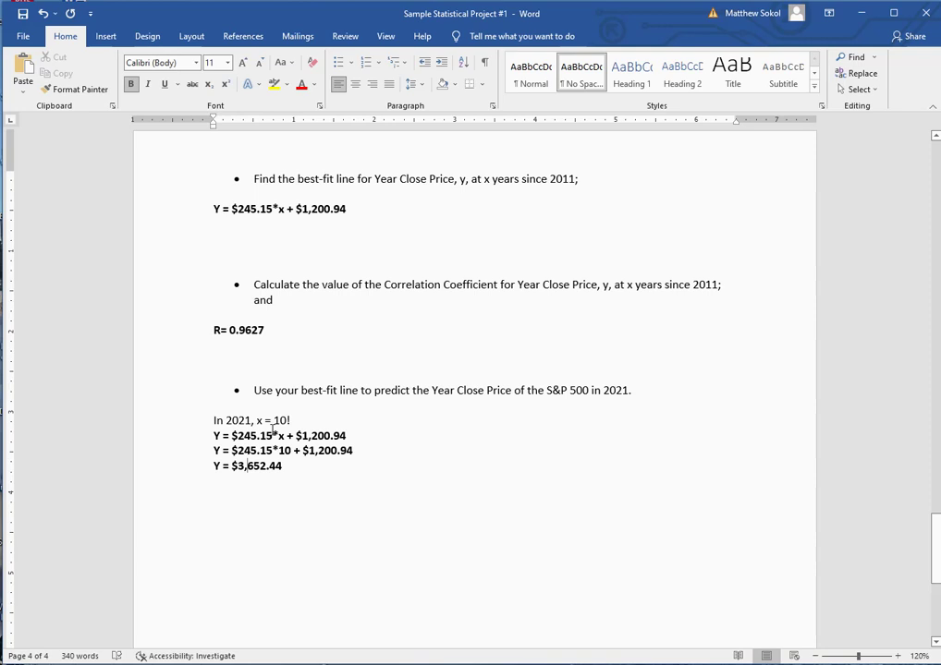
Make the "In 2021, x = 10!" line bold and review the scatter plots and best-fit answers in the document.
left_click_drag(294, 420, 213, 421)
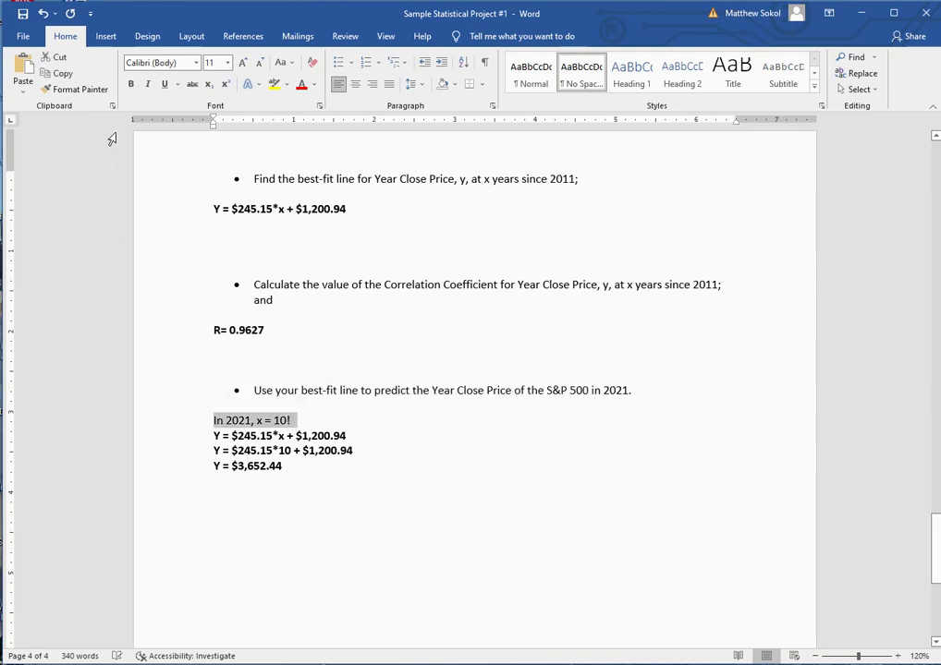
left_click(131, 84)
scroll(301, 430, "up", 10)
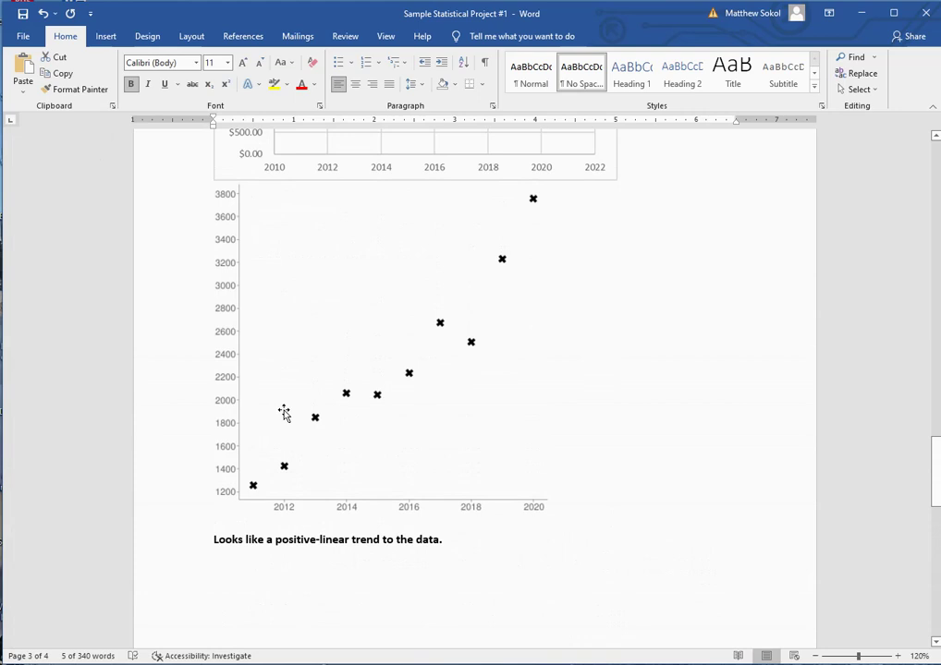
scroll(284, 413, "up", 5)
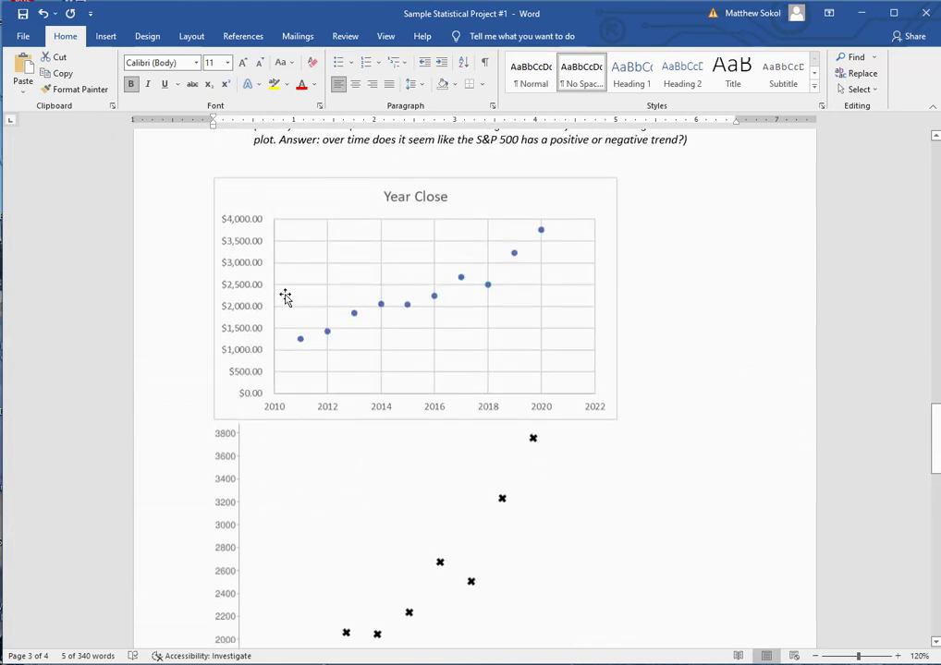
scroll(490, 356, "up", 1)
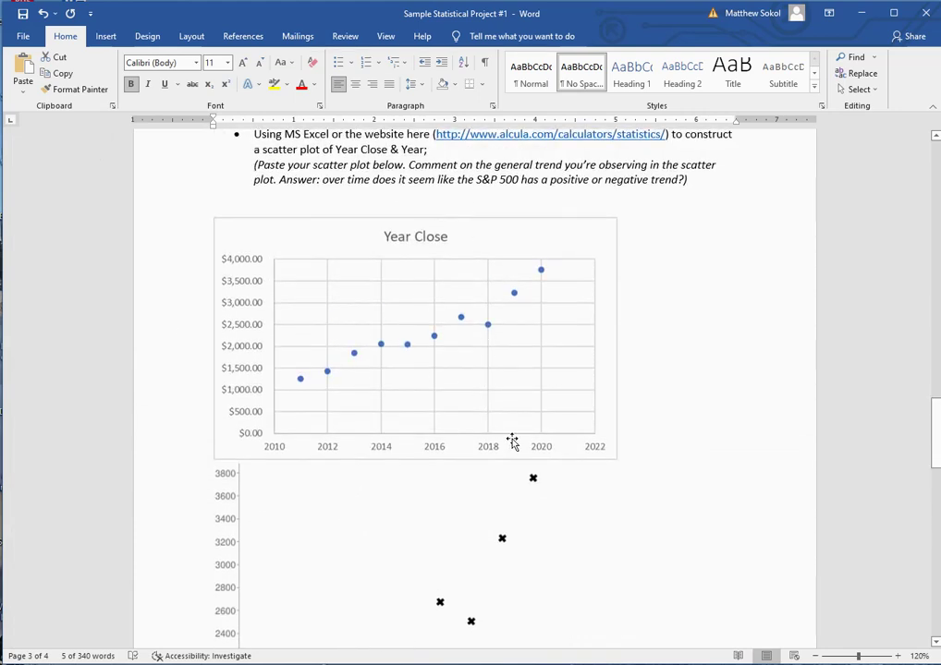
scroll(512, 440, "down", 10)
scroll(378, 329, "down", 3)
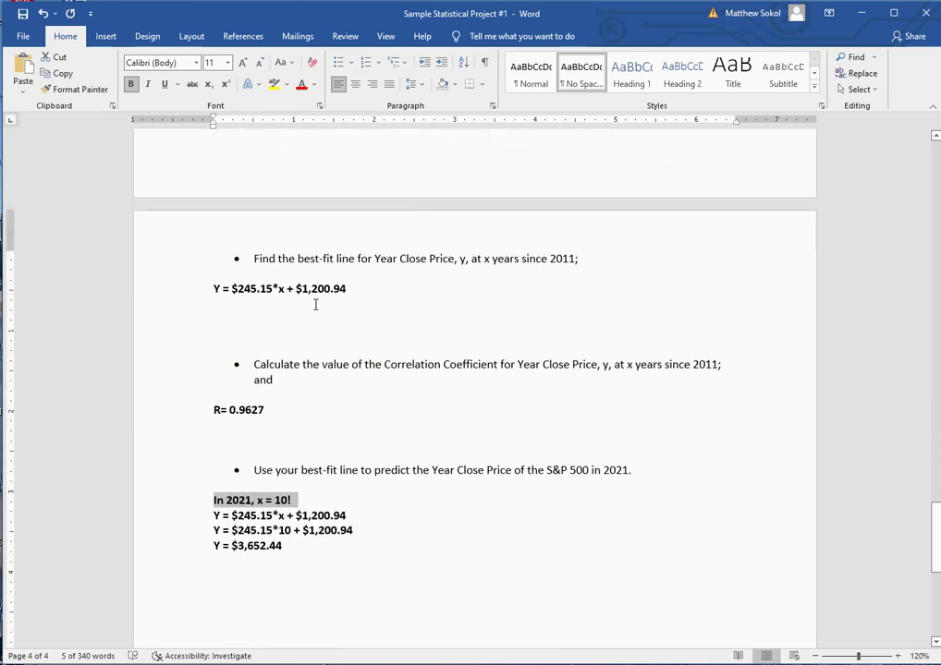